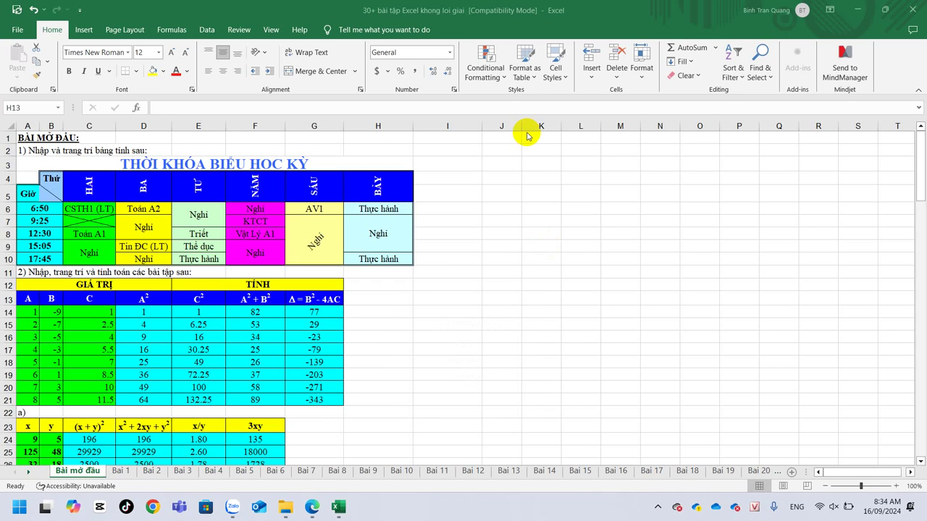
Step: Drag column I narrow as a thin spacer, then select cell J5
left_click(467, 150)
left_click_drag(489, 119, 438, 131)
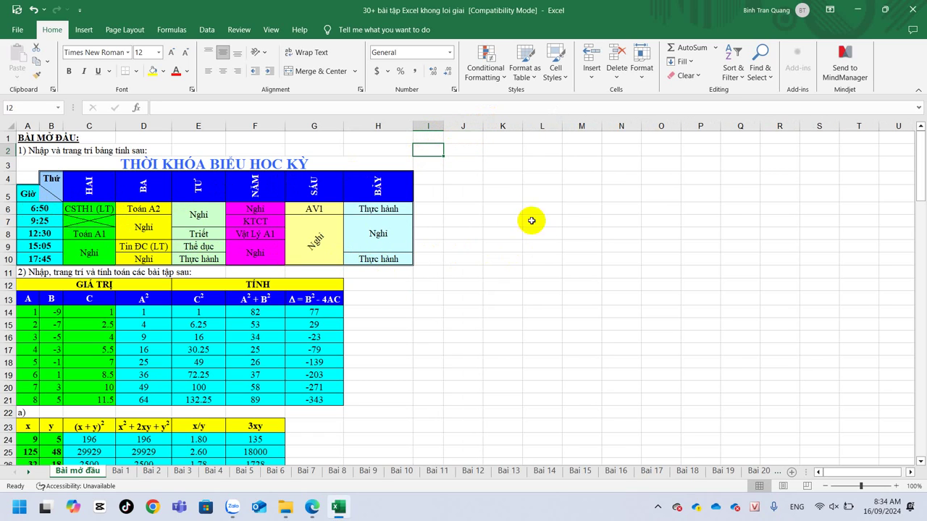
left_click(472, 192)
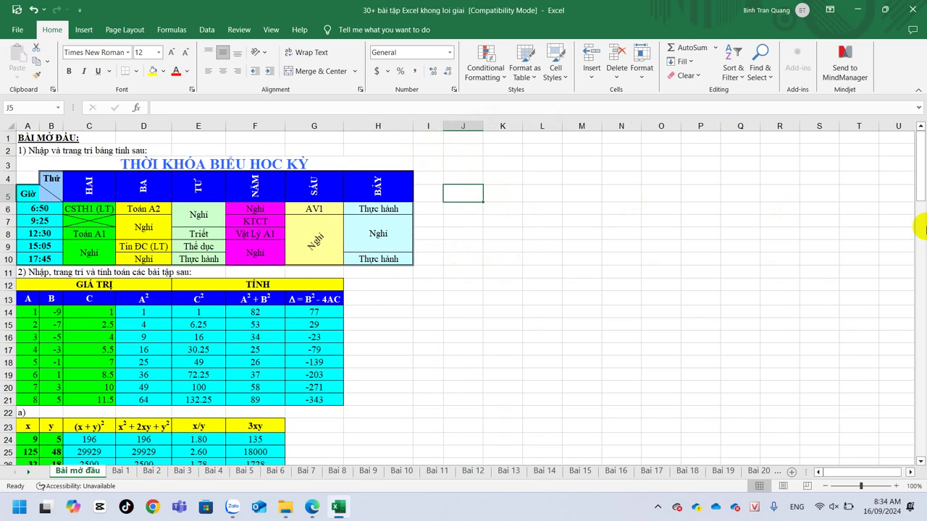
Step: Enter Giờ in J5 and the headings Thứ, Hai and Ba in K4:M4
type("Giơ")
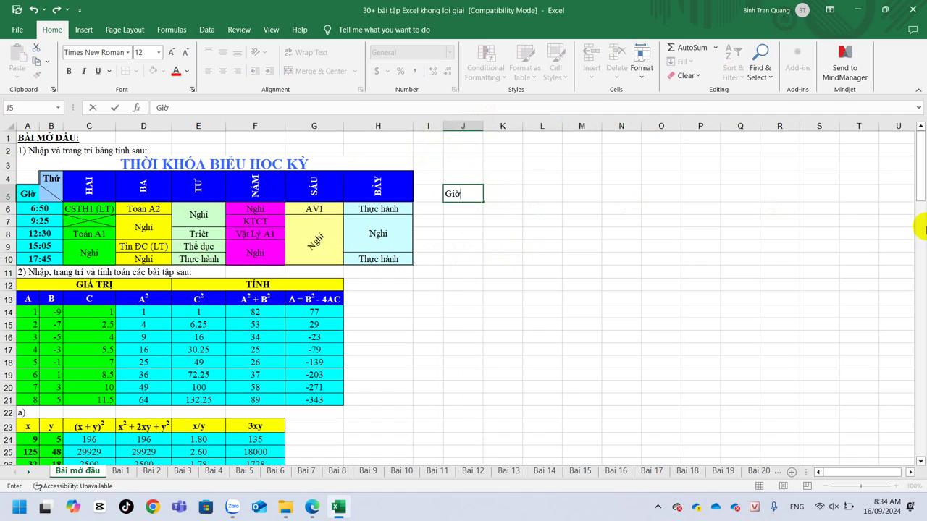
type("f")
key("Up")
key("Right")
type("Thu")
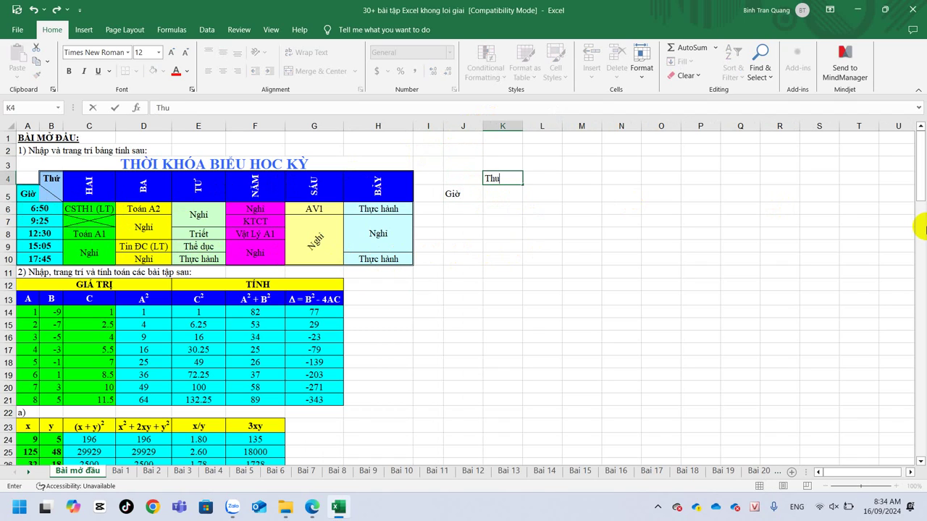
key("Right")
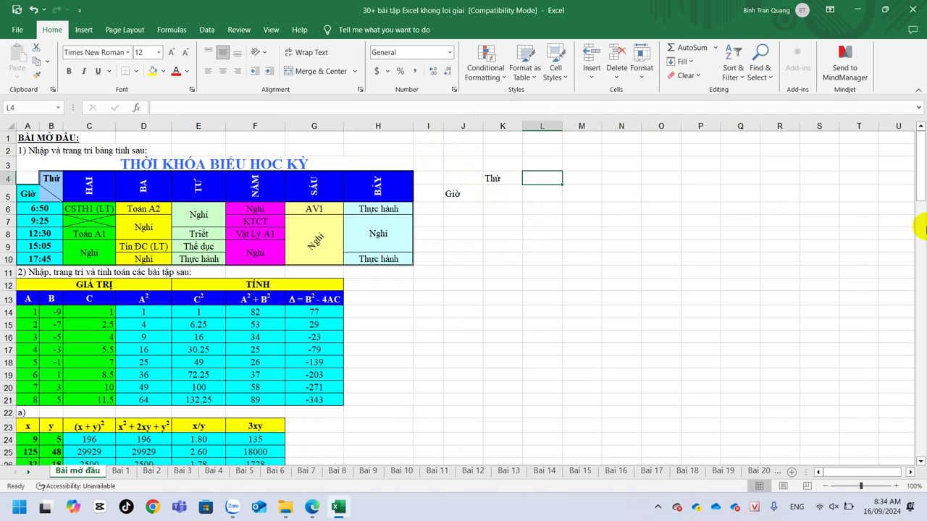
type("Hai")
key("Right")
type("Ba")
key("Right")
Step: Continue the day headings with Tư, Năm, Sáu and Bảy in N4:Q4
type("Te")
type("ư")
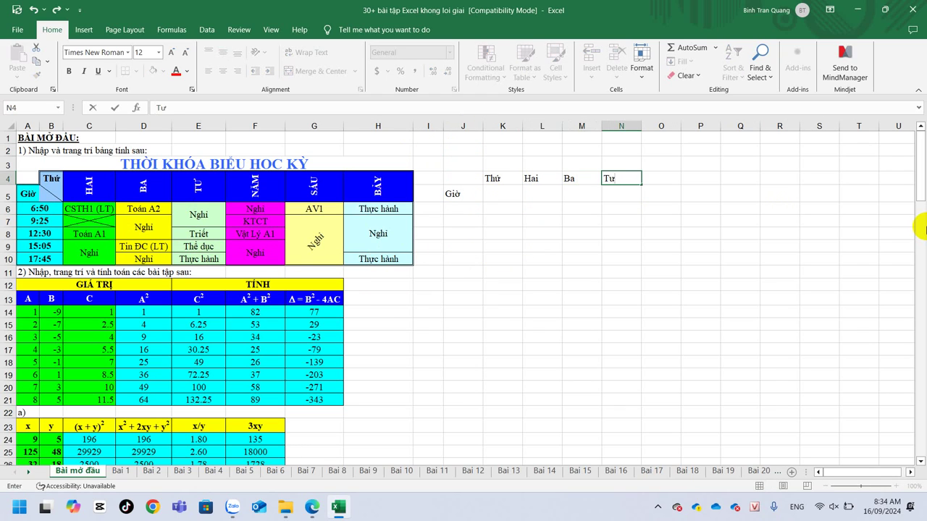
key("Right")
type("Năm")
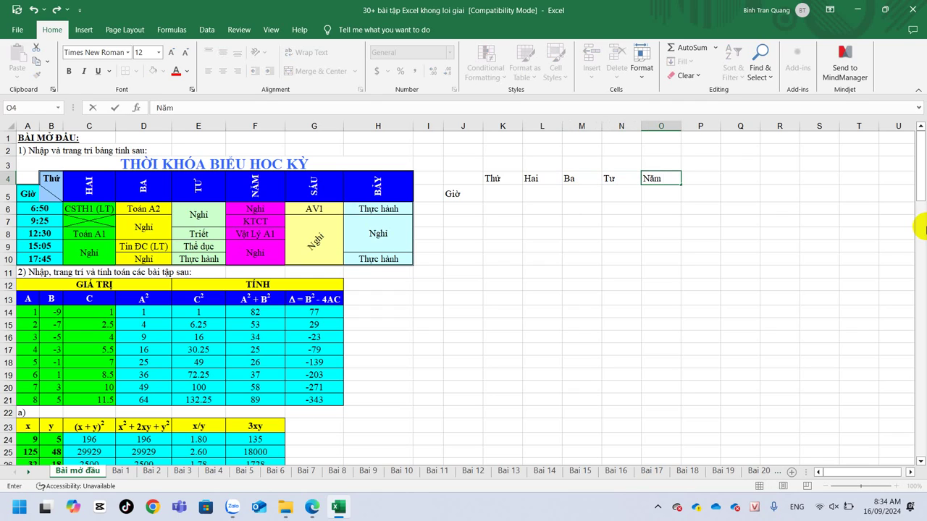
key("Right")
type("Sau")
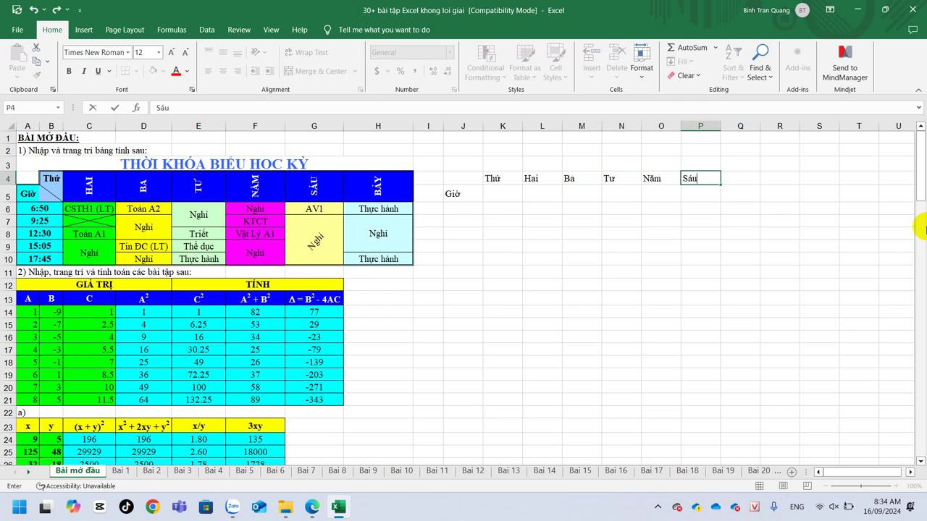
key("Right")
type("Bay")
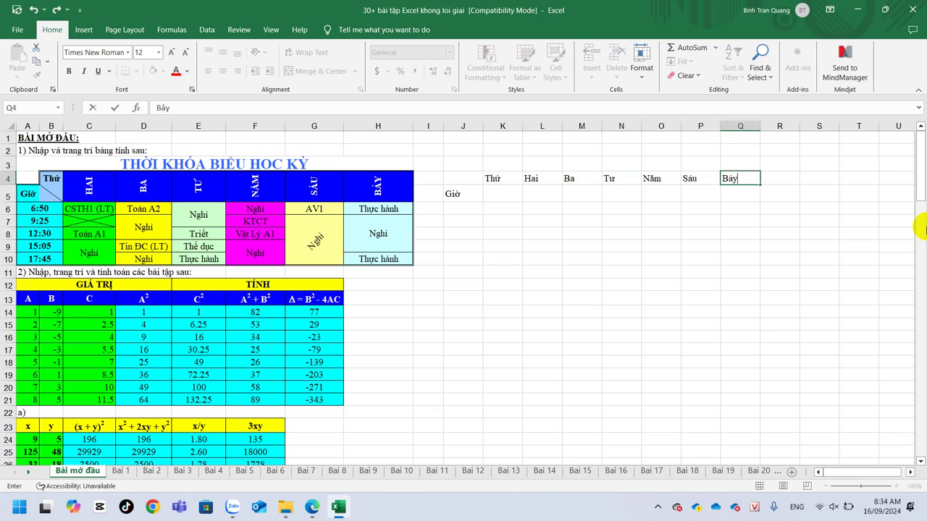
left_click(476, 212)
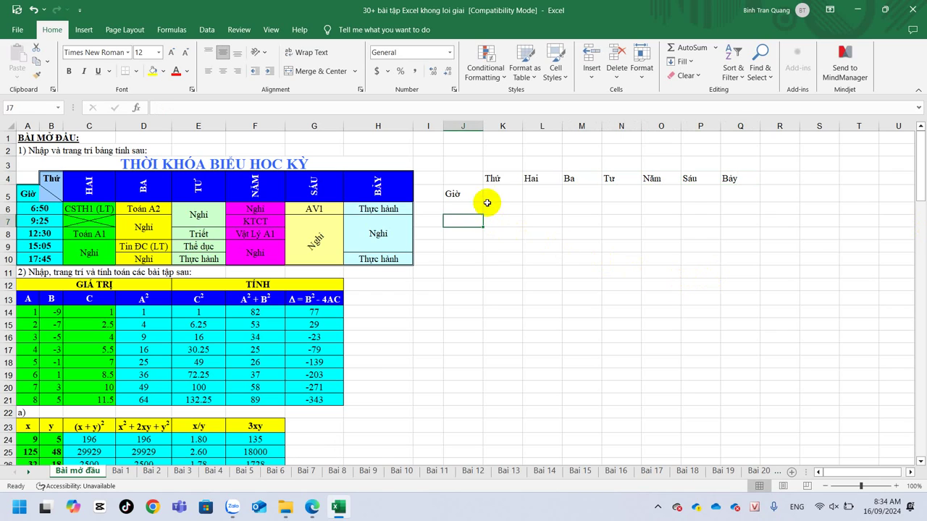
Step: Enter the times 6:50, 9:25 and 12:30 in J6:J8
left_click(501, 193)
left_click(40, 208)
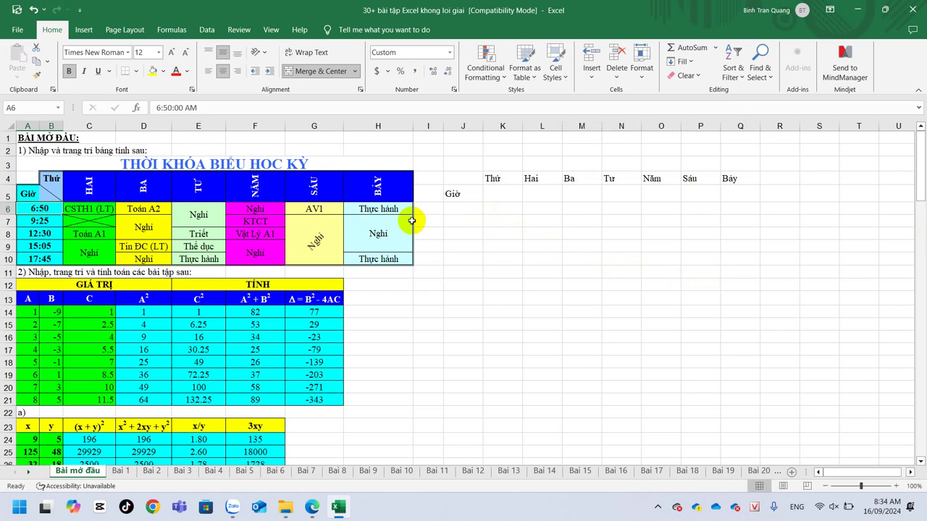
left_click(463, 208)
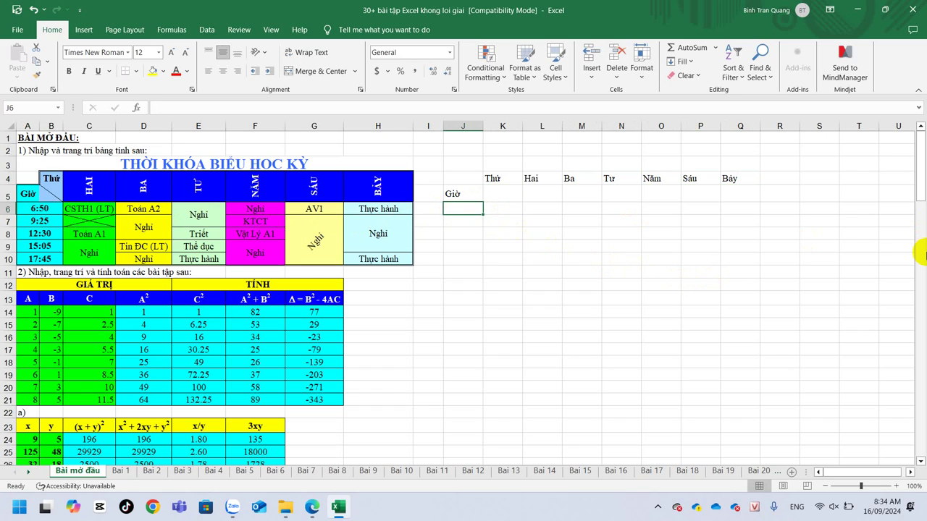
type("6")
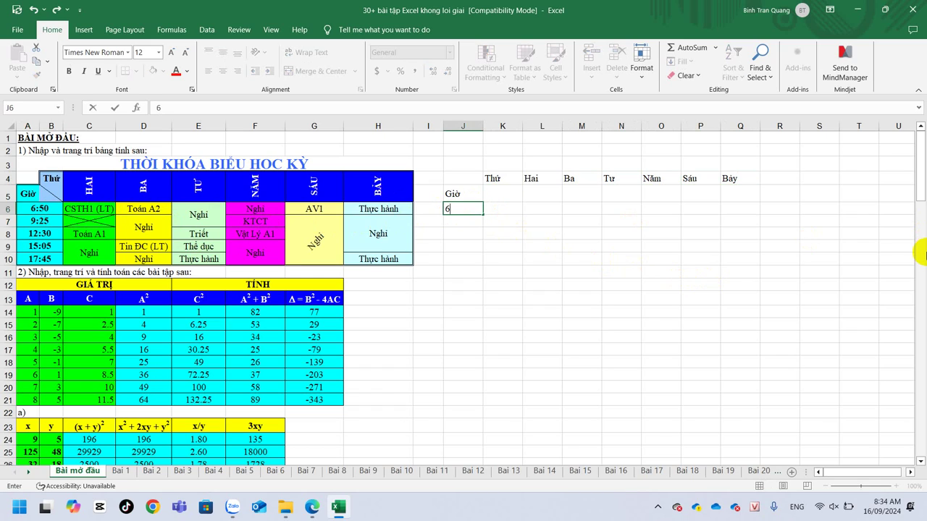
type(":50")
key("Return")
type("9:25")
key("Return")
type("12")
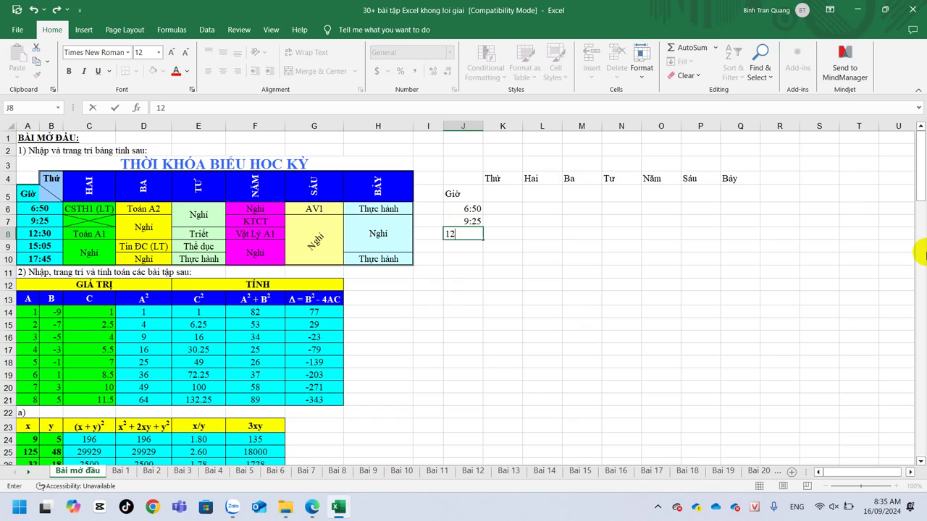
type(":30")
key("Return")
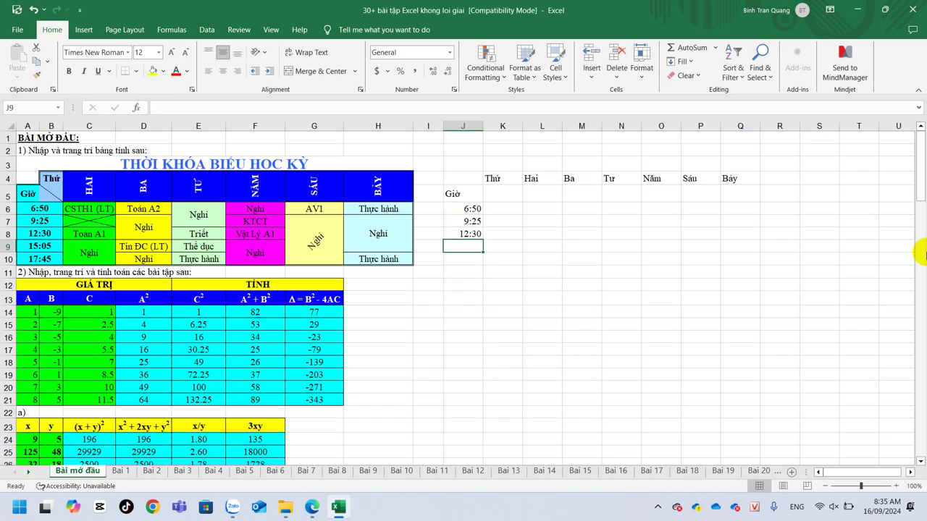
Step: Enter 15:05 and 17:45 in J9:J10, then select the whole table J4:Q10
type("15:")
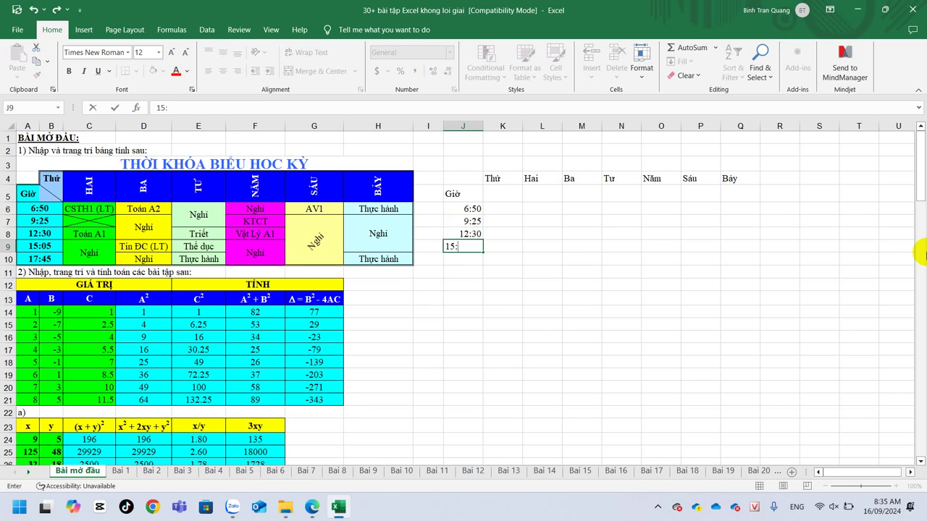
type("0")
type("5")
key("Return")
type("17")
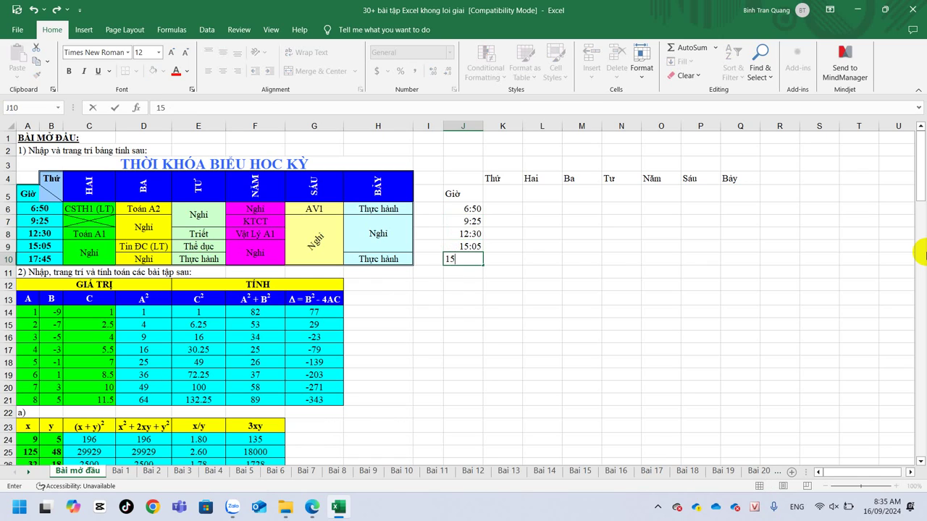
type(":45")
key("Return")
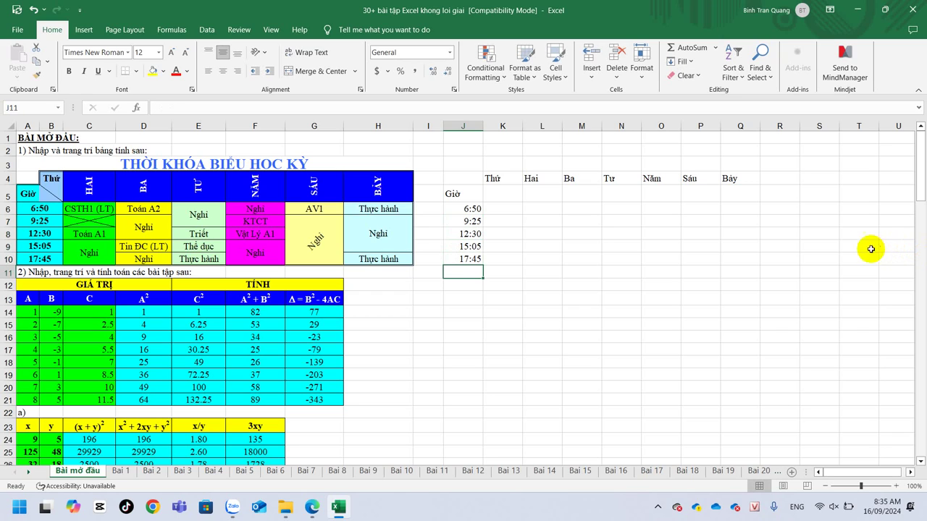
left_click(462, 177)
left_click_drag(462, 177, 736, 259)
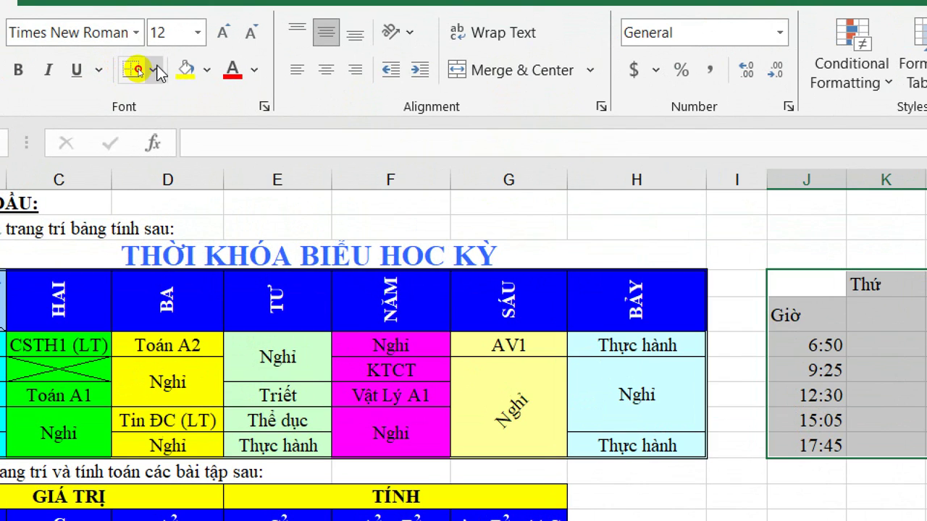
Step: Apply All Borders to the new table J4:Q10
left_click(137, 70)
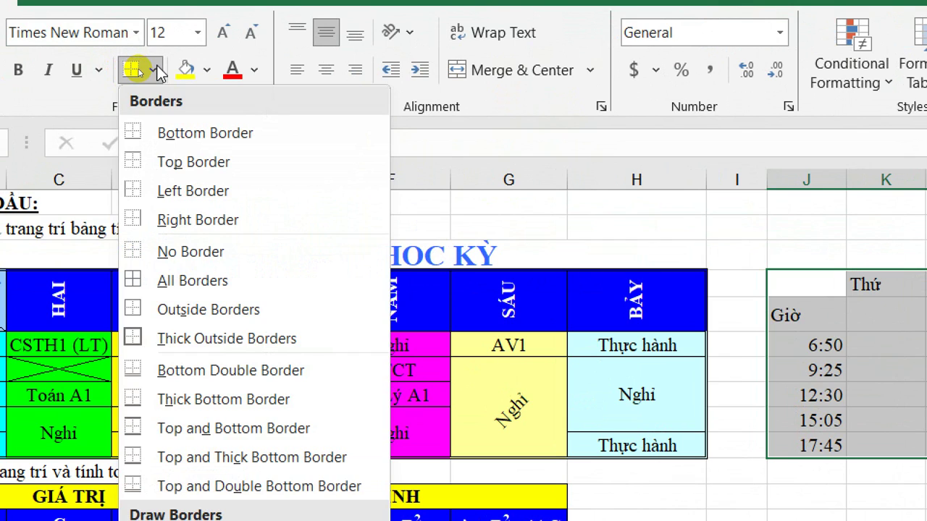
left_click(166, 290)
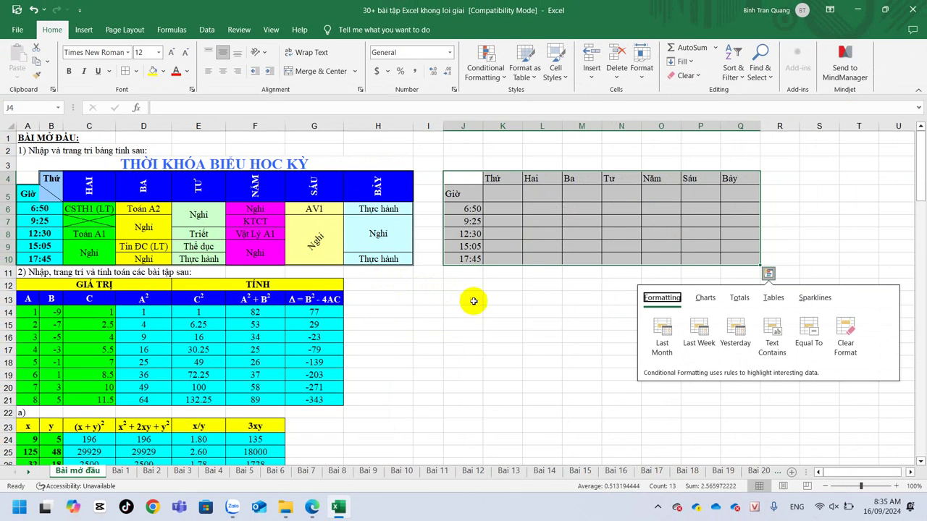
left_click(488, 310)
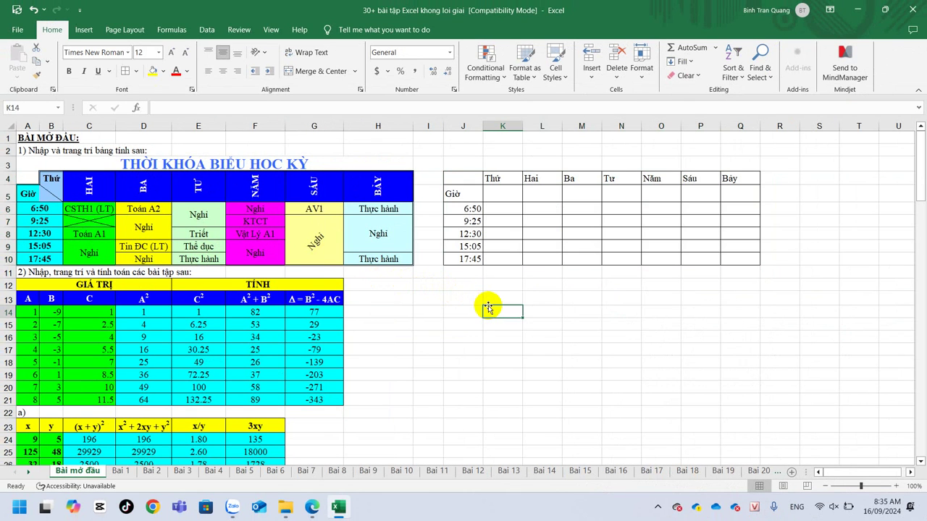
left_click(28, 192)
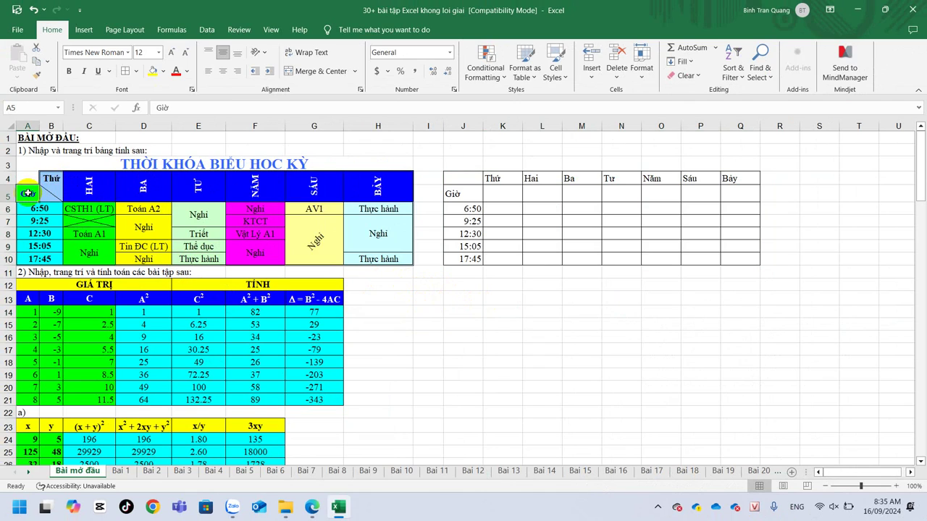
left_click(45, 195)
left_click(45, 196)
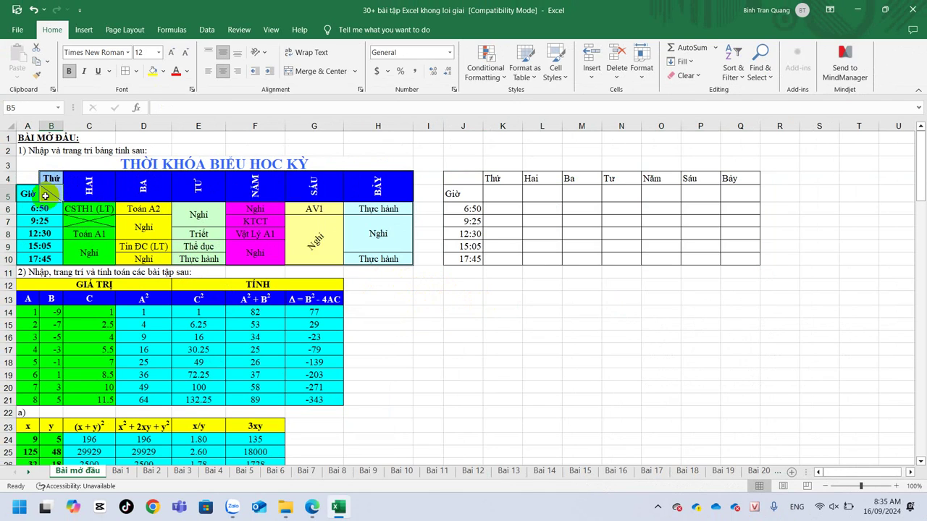
left_click(24, 178)
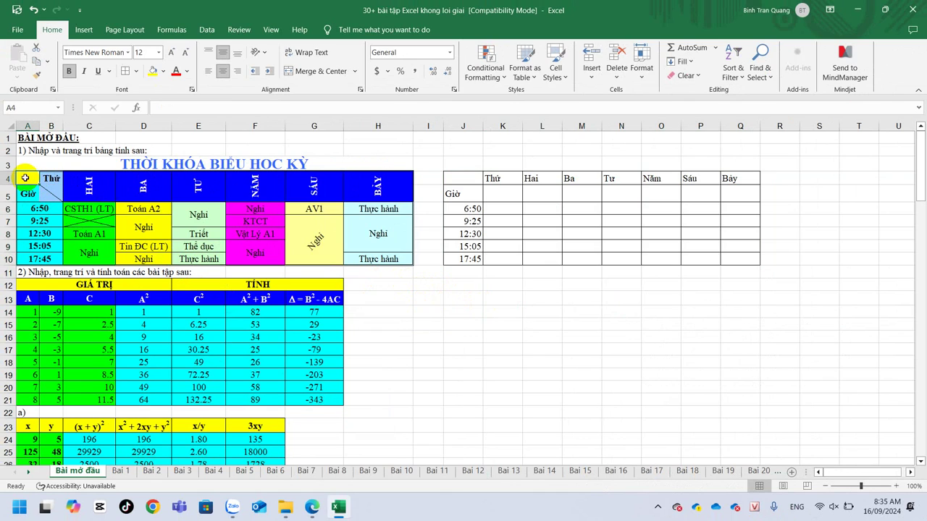
left_click(472, 182)
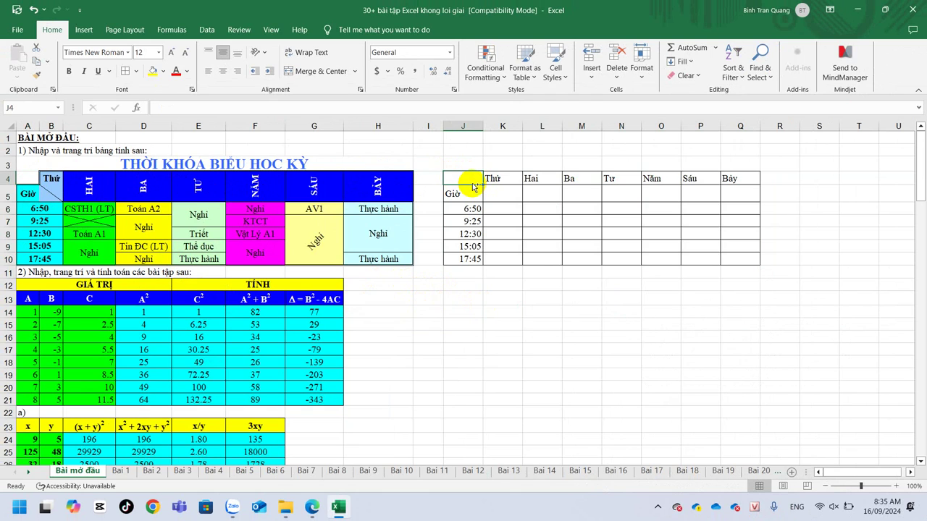
scroll(471, 183, "up", 1, "ctrl")
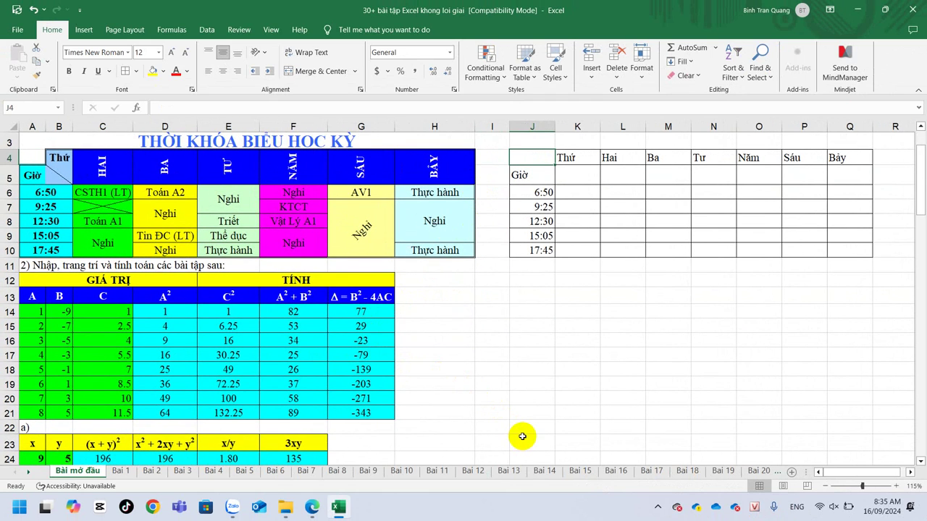
left_click(528, 176)
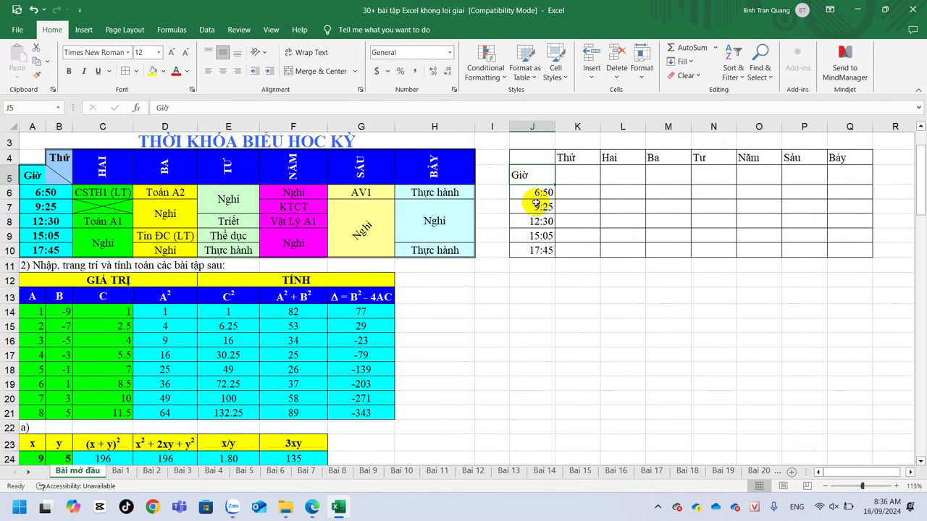
Step: Fill J5:J10 with light cyan chosen from More Colors
left_click(537, 251, "shift")
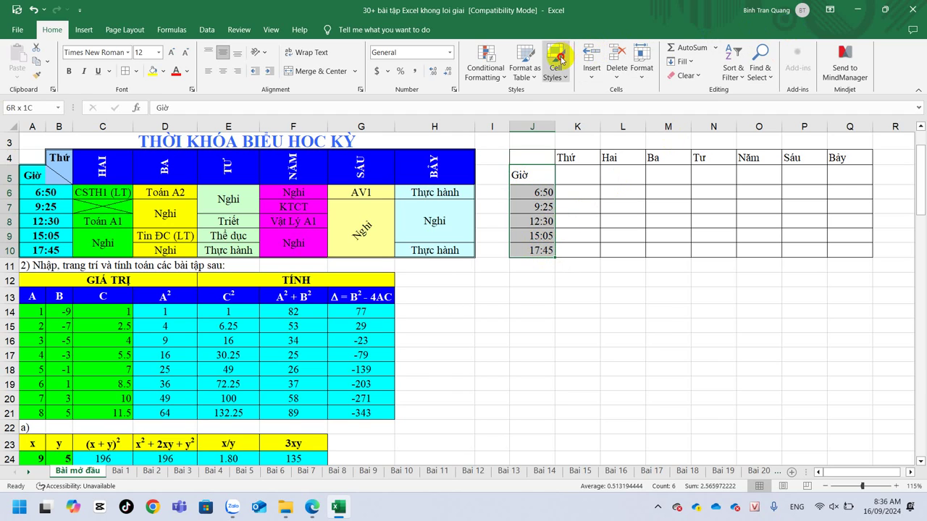
left_click(556, 61)
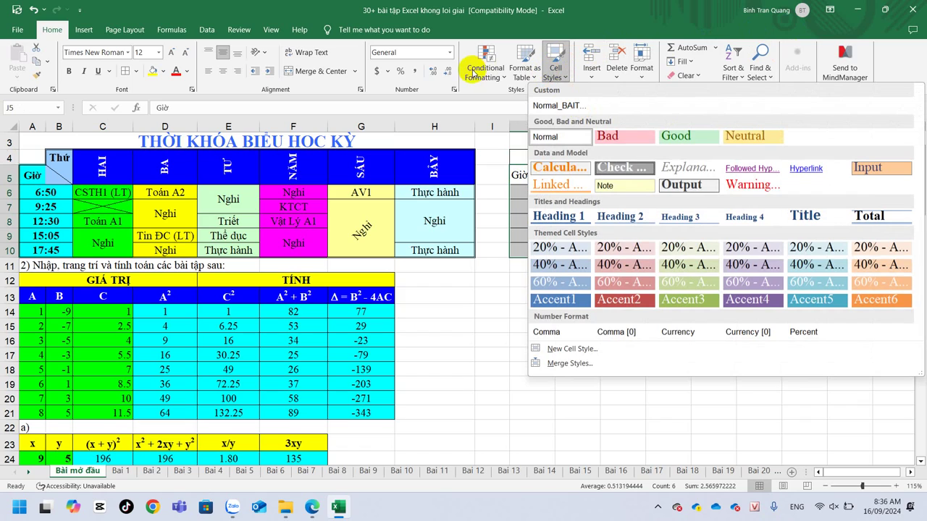
left_click(163, 71)
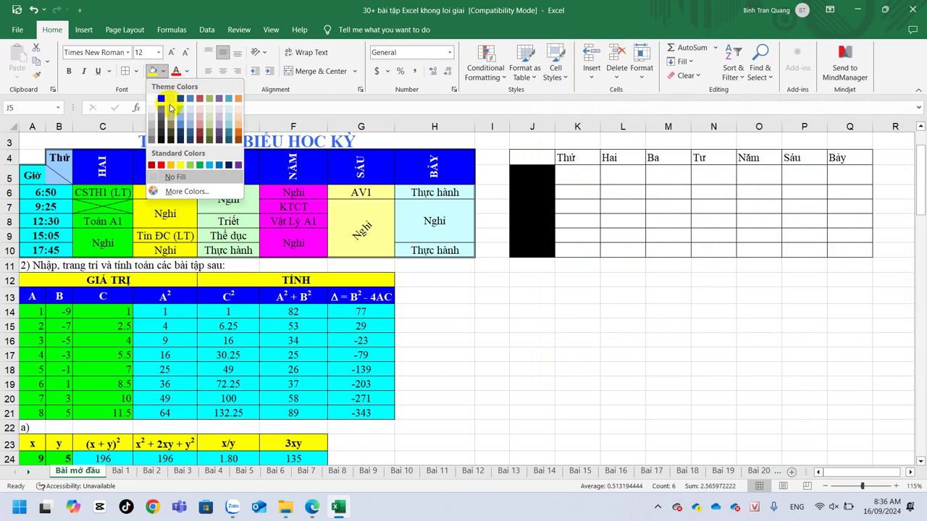
left_click(181, 191)
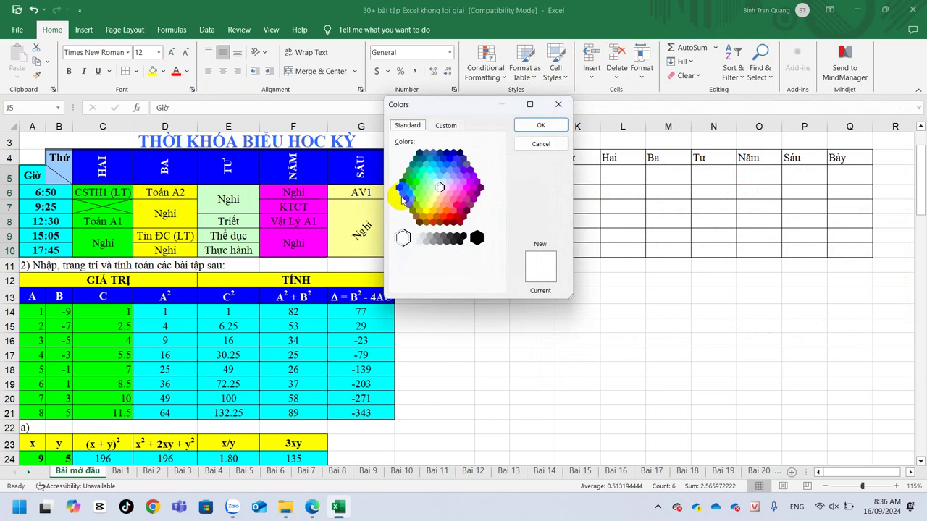
left_click(437, 182)
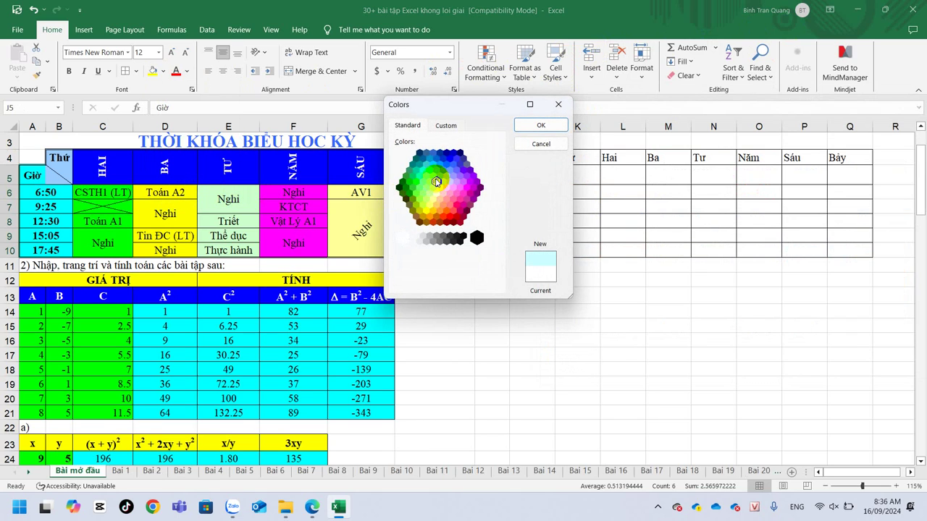
left_click(537, 126)
left_click(534, 203)
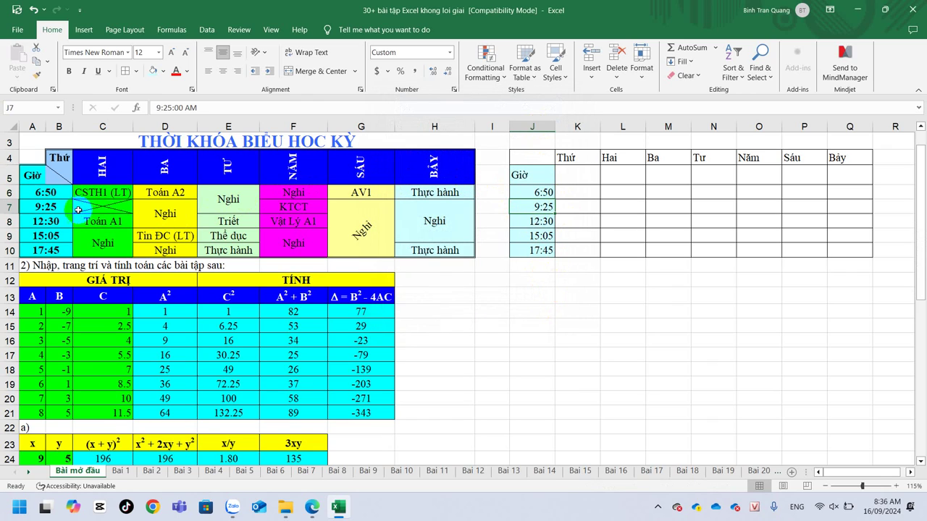
Step: Merge and centre the 6:50, 9:25 and 12:30 cells across columns J and K
left_click(44, 194)
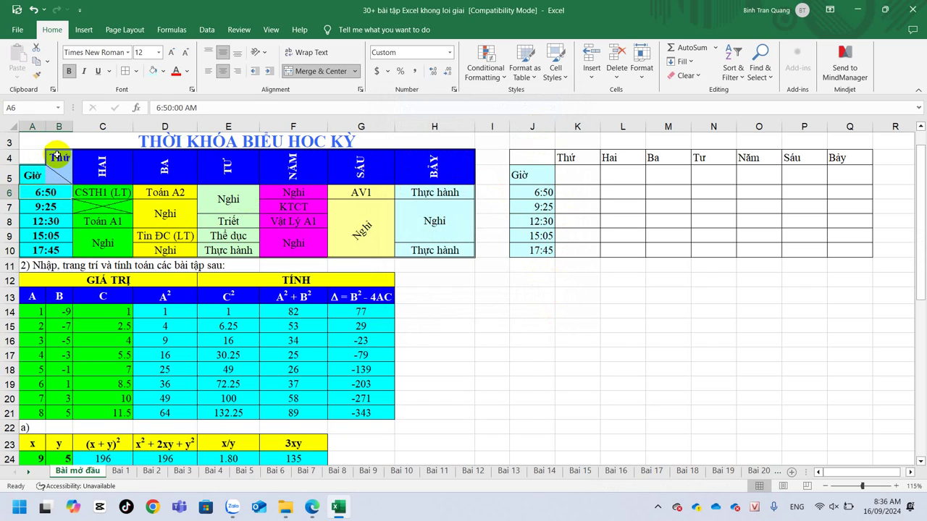
left_click_drag(541, 192, 573, 193)
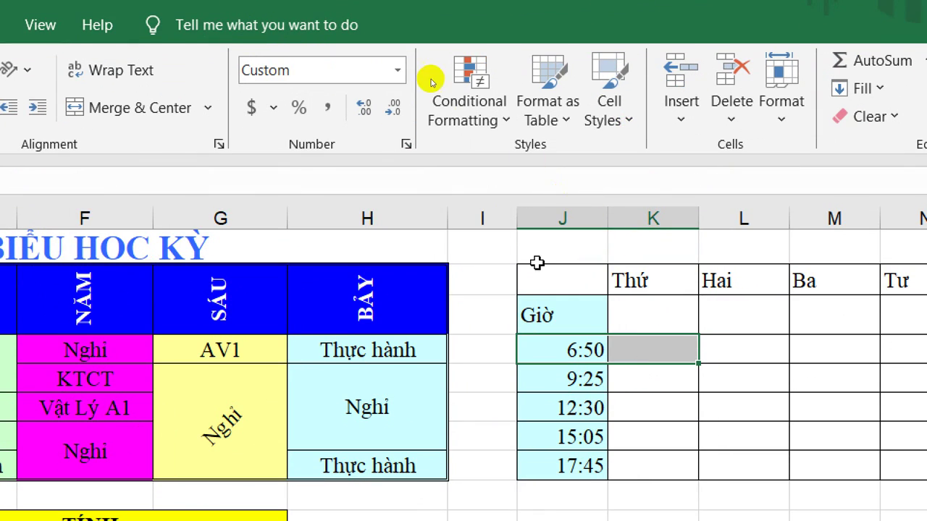
left_click(141, 109)
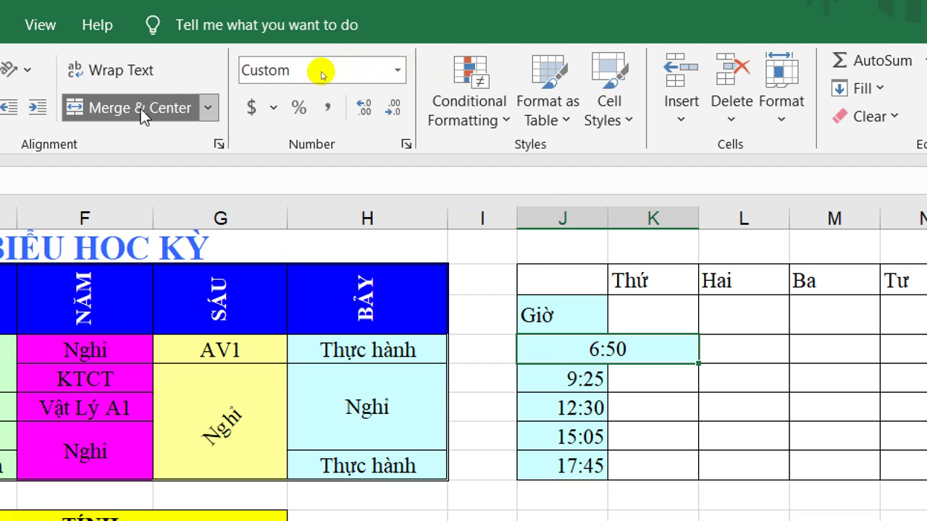
left_click_drag(585, 377, 625, 374)
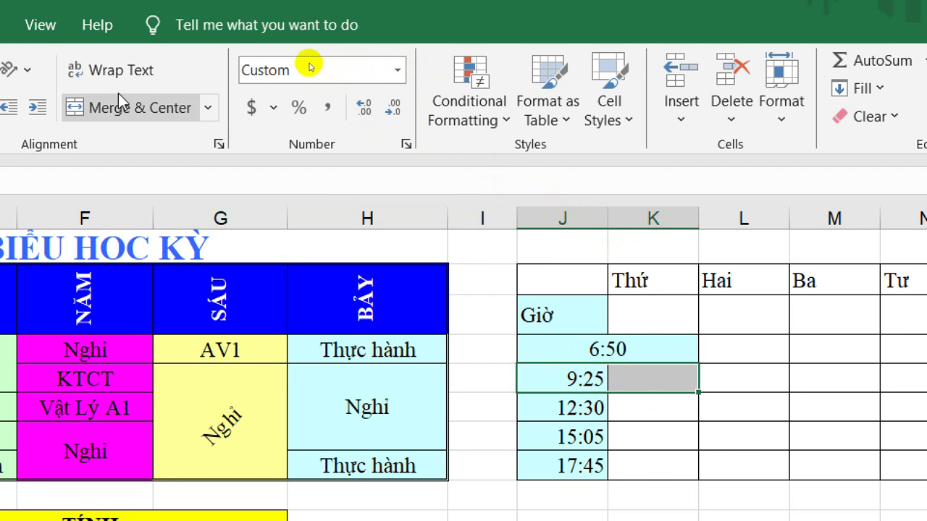
left_click(123, 105)
left_click_drag(637, 391, 663, 391)
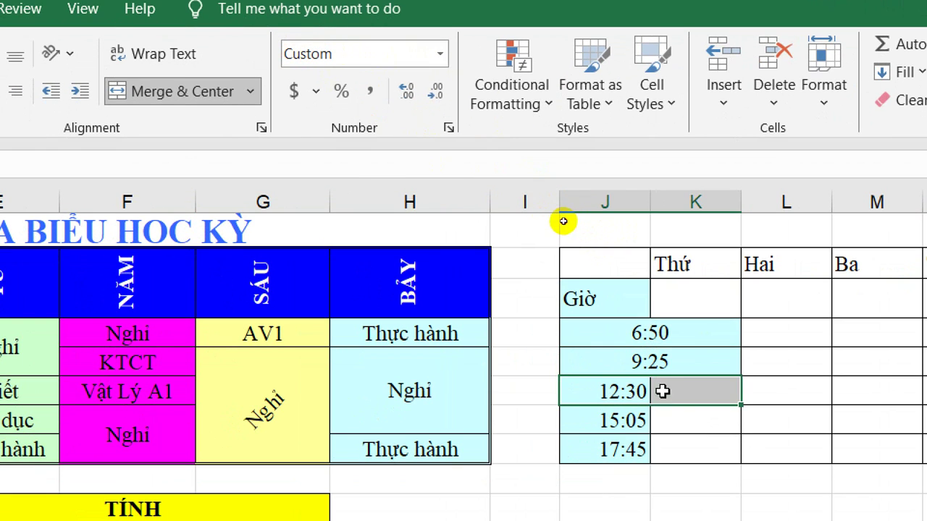
left_click(187, 92)
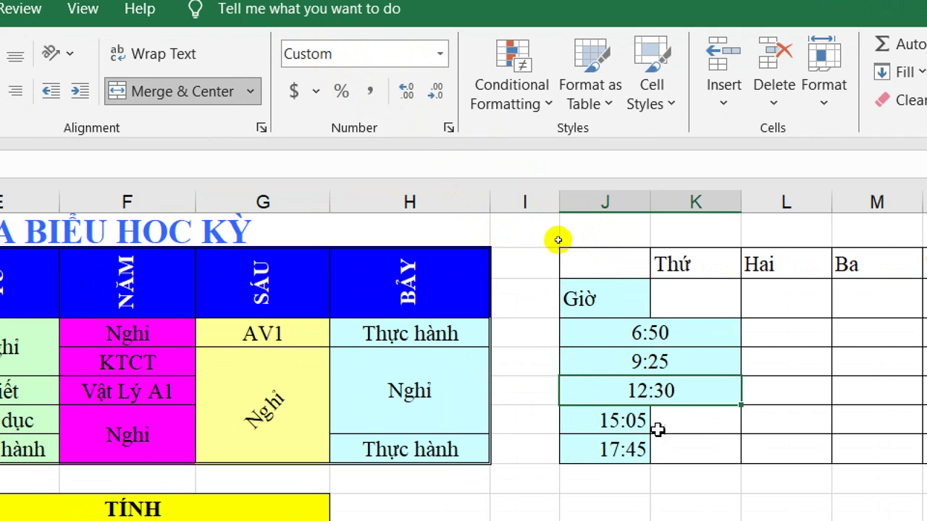
Step: Select the 15:05 row, close the merge options unused, and begin undoing the row merges
left_click_drag(626, 424, 674, 424)
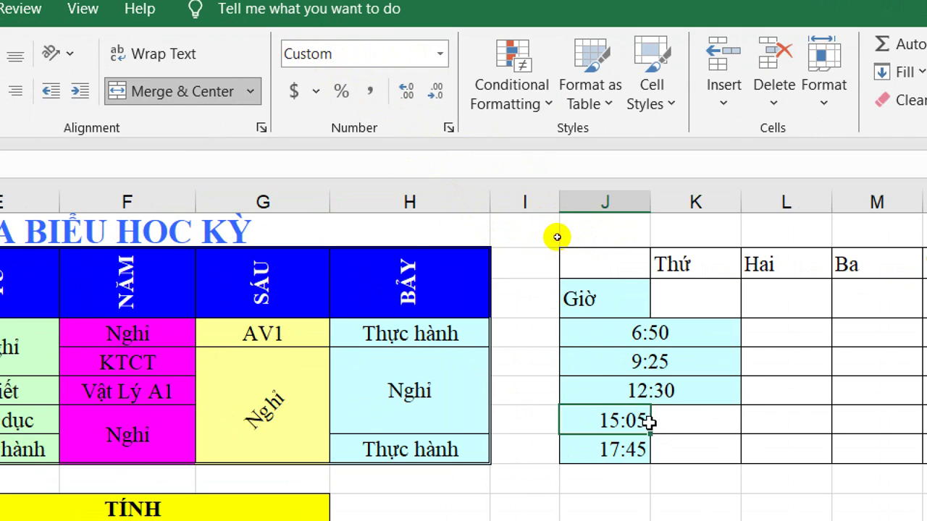
left_click(249, 91)
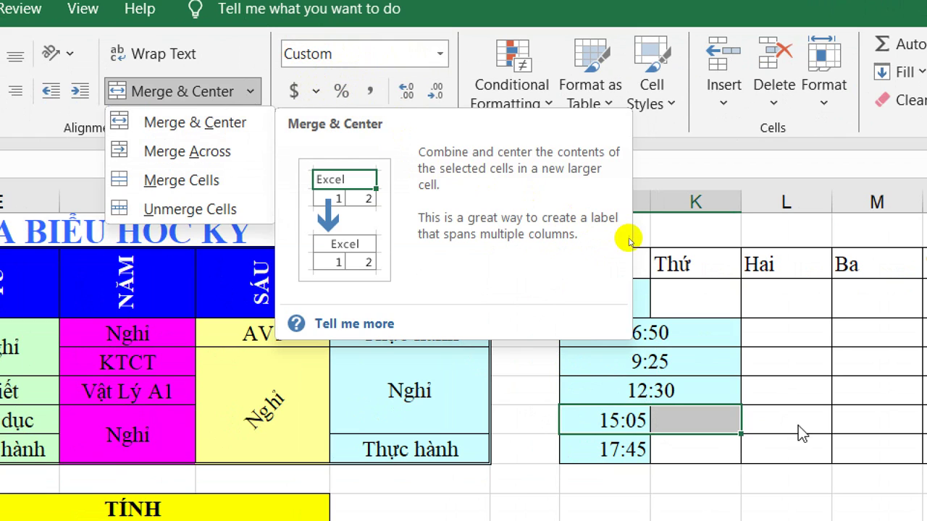
left_click(727, 440)
key("Up")
key("F4")
Step: Undo the earlier merges and apply Merge Across to the time rows J6:K10
key("Up")
key("F4")
key("Up")
key("F4")
left_click(703, 440, "shift")
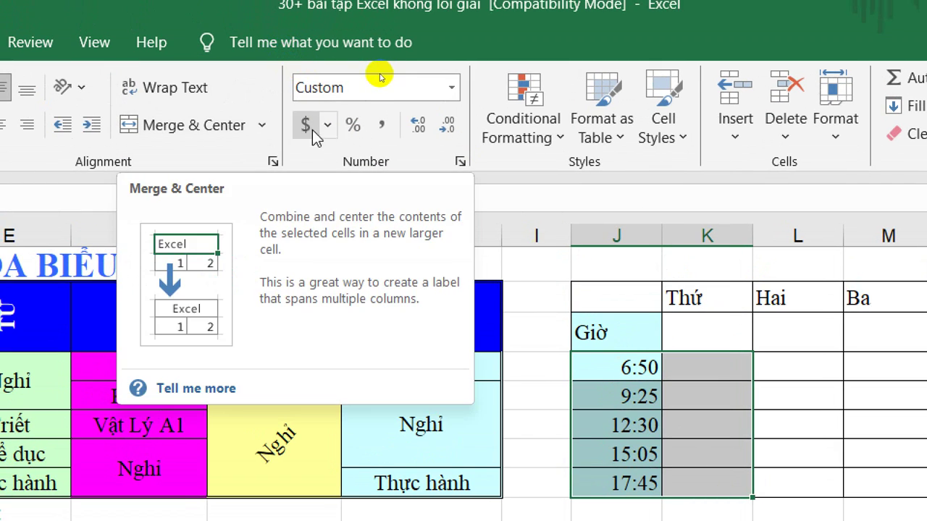
left_click(262, 125)
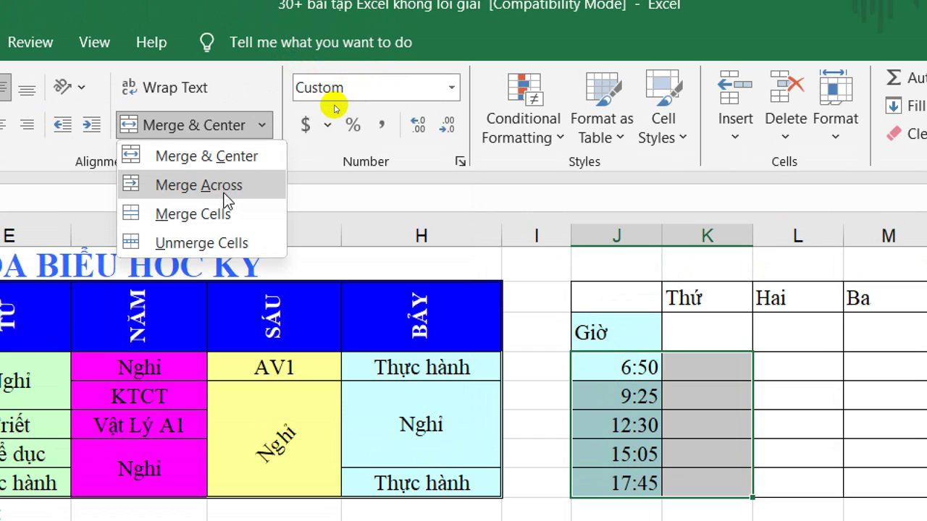
left_click(171, 190)
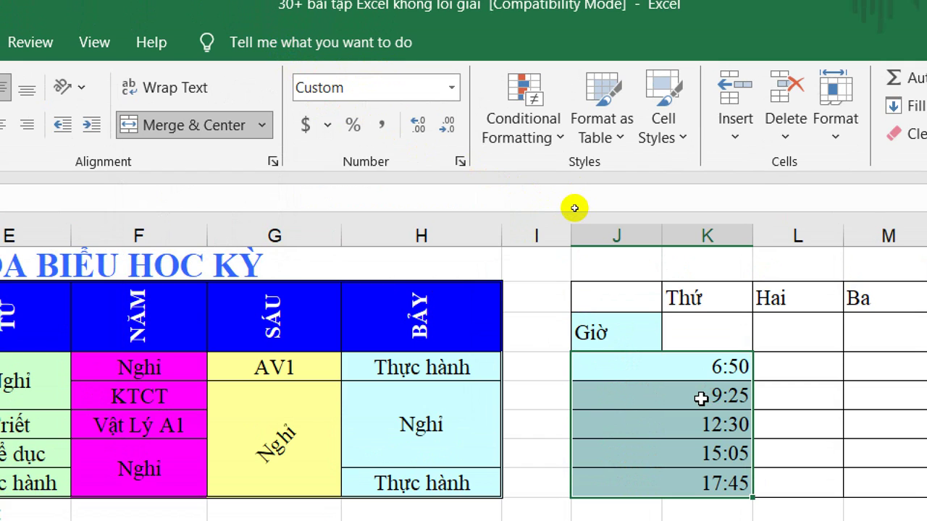
Step: Try merging the whole time block into one cell, then undo it
key("alt+h")
key("m")
key("c")
left_click(611, 373)
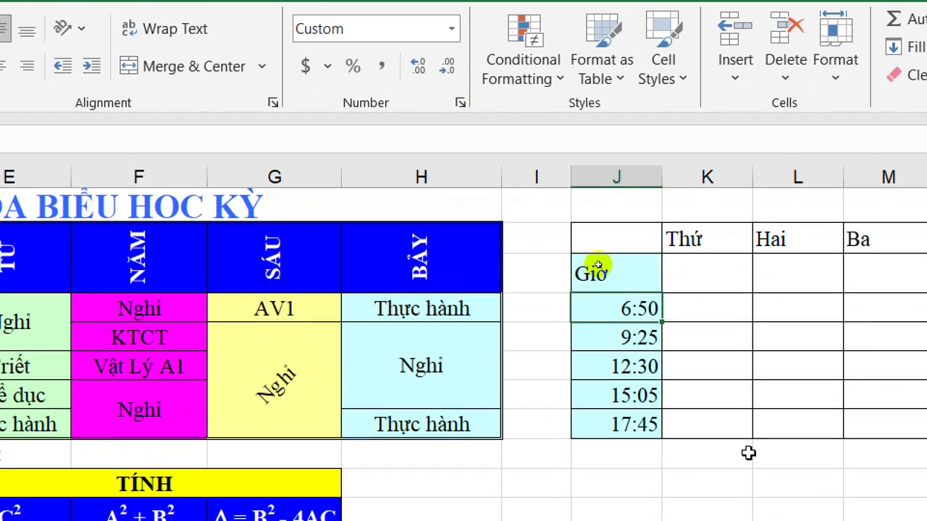
left_click(732, 424, "shift")
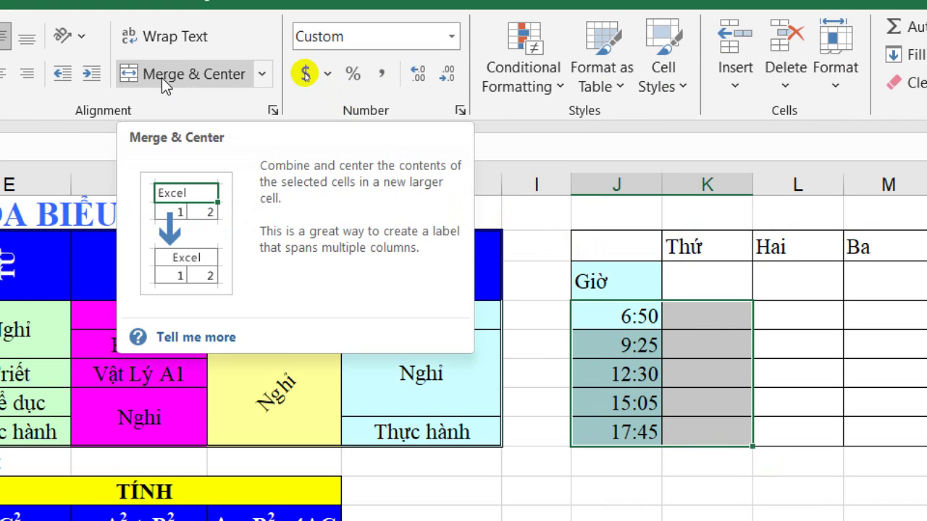
left_click(162, 77)
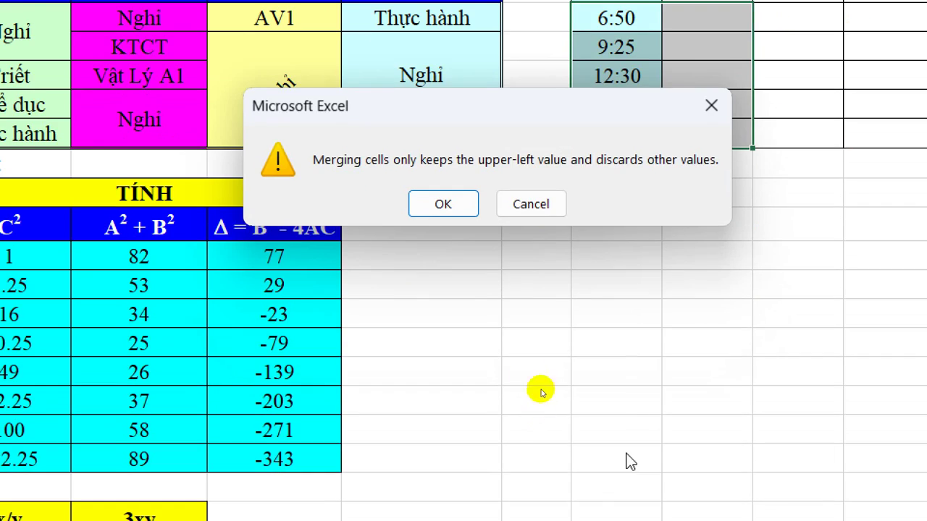
left_click(471, 500)
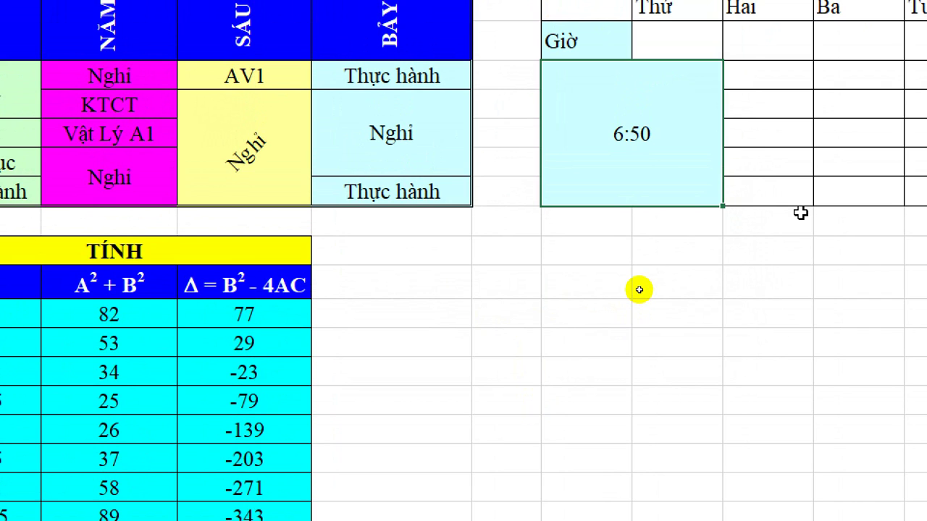
key("ctrl+z")
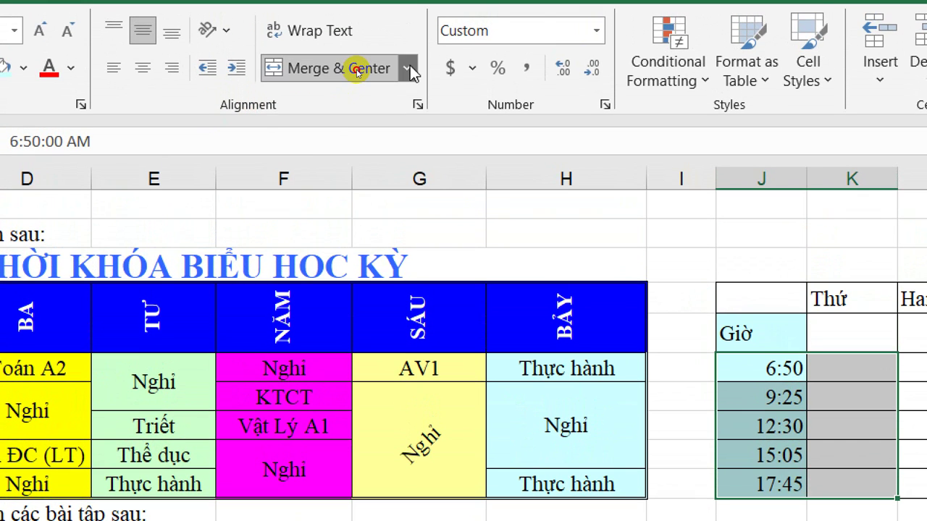
Step: Merge each time row across J and K and centre the times
left_click(407, 59)
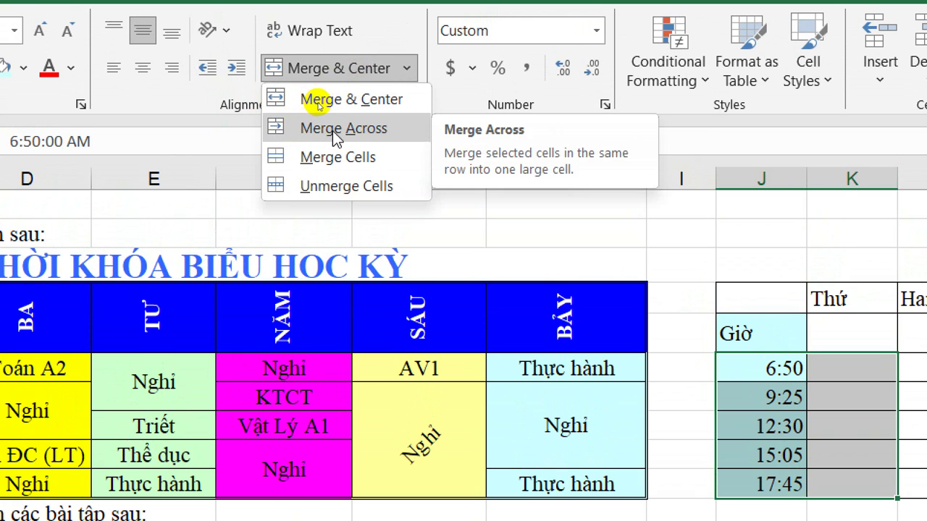
left_click(332, 130)
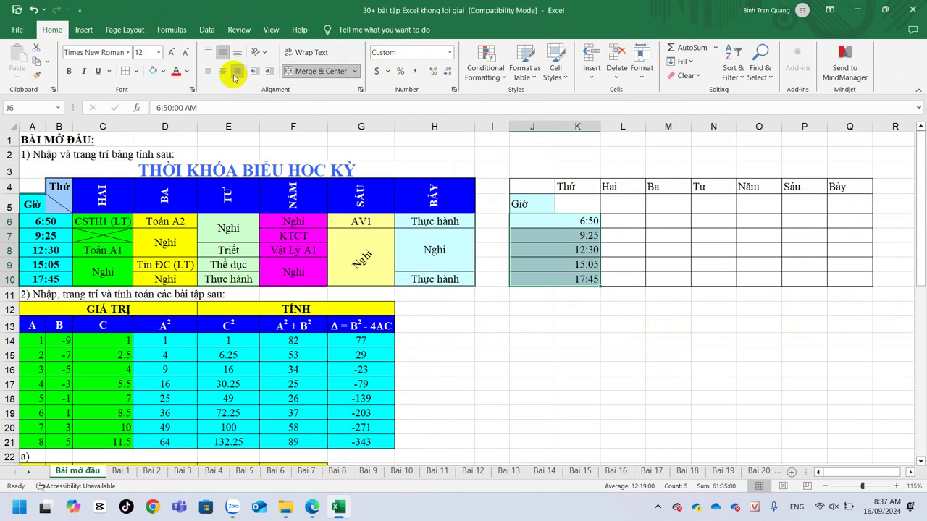
left_click(227, 76)
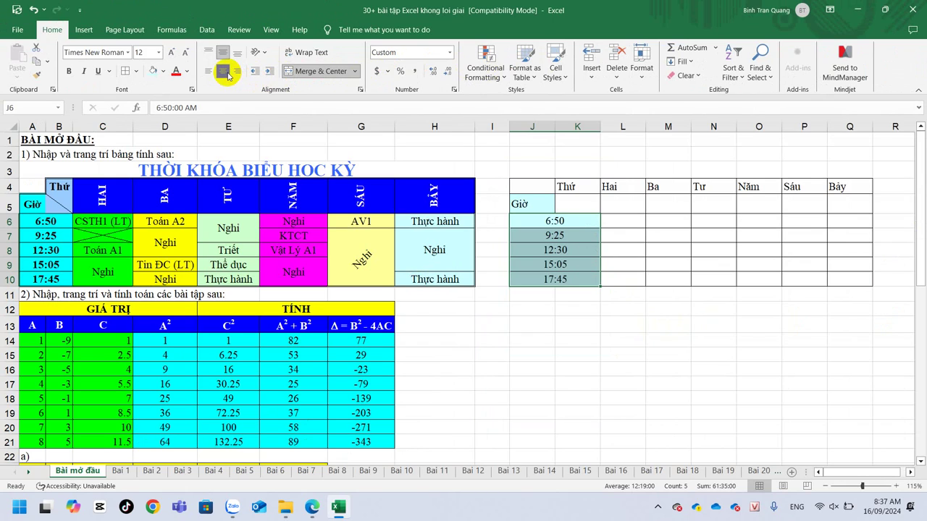
Step: Try Merge Across on the day headers K4:Q5, then undo it
left_click(120, 201)
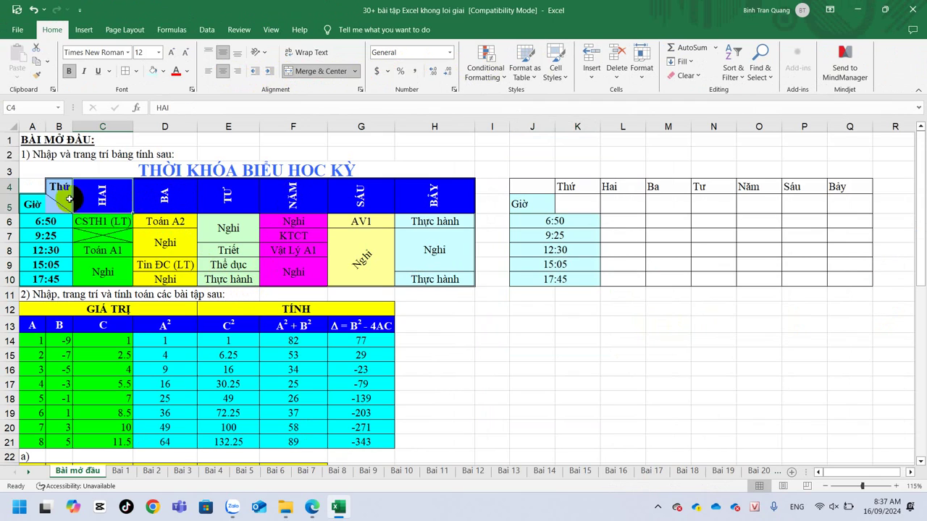
left_click_drag(577, 188, 830, 200)
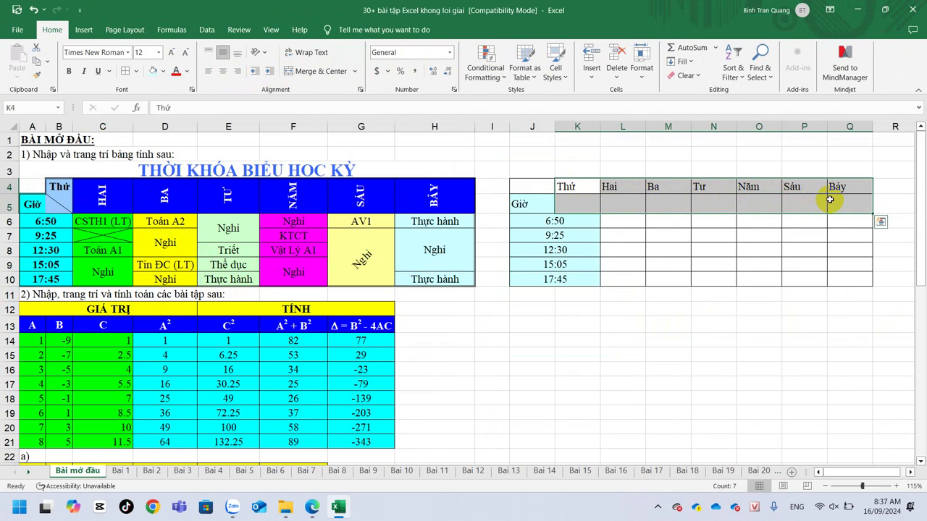
left_click(357, 72)
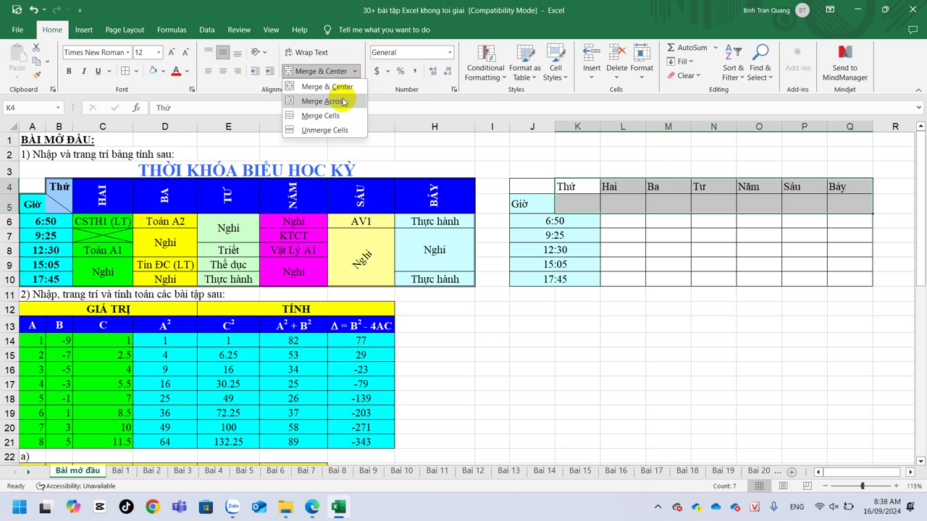
left_click(343, 102)
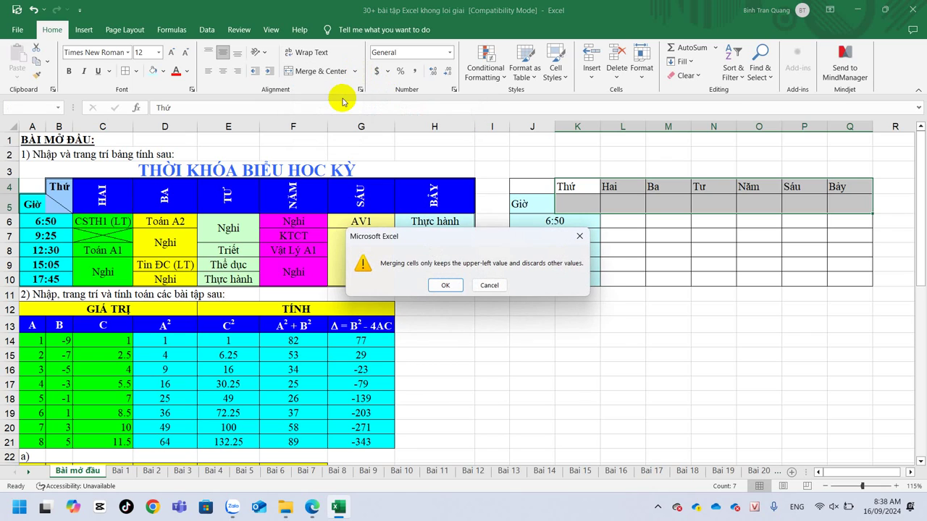
left_click(434, 286)
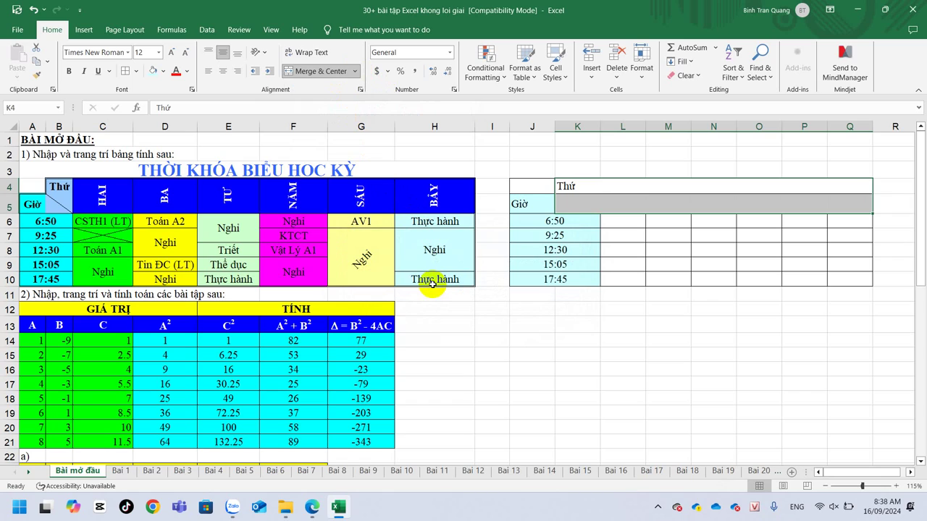
key("ctrl+z")
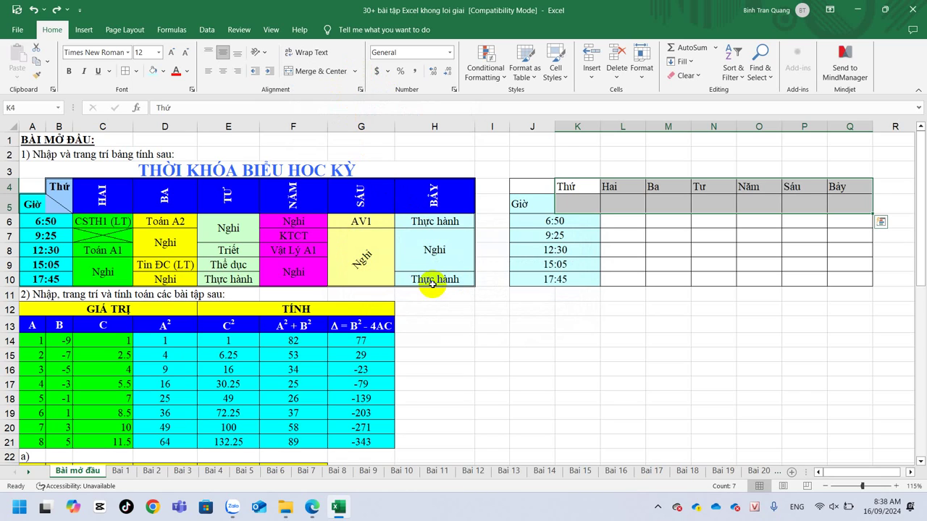
Step: Merge and centre Thứ down K4:K5
left_click(356, 72)
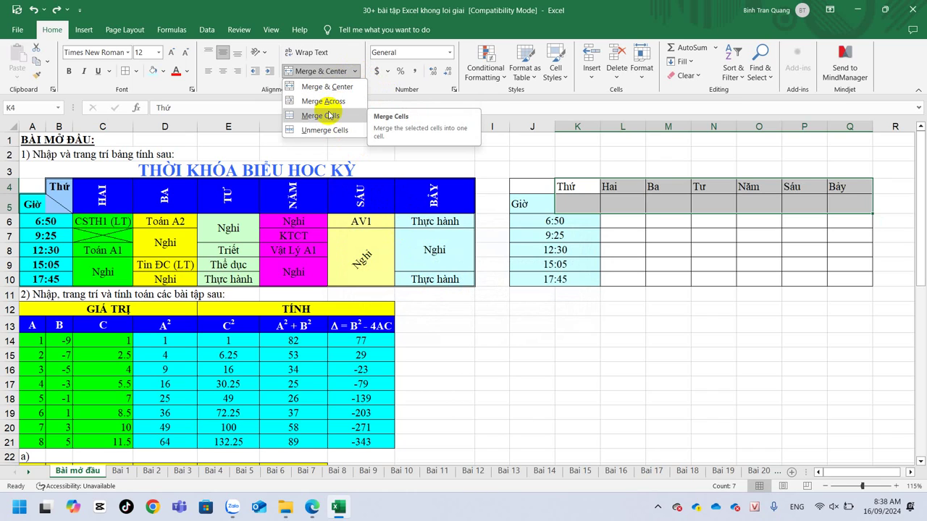
left_click(612, 203)
mouse_move(566, 186)
left_mouse_down()
mouse_move(580, 203)
mouse_move(624, 199)
left_mouse_up()
left_click(327, 71)
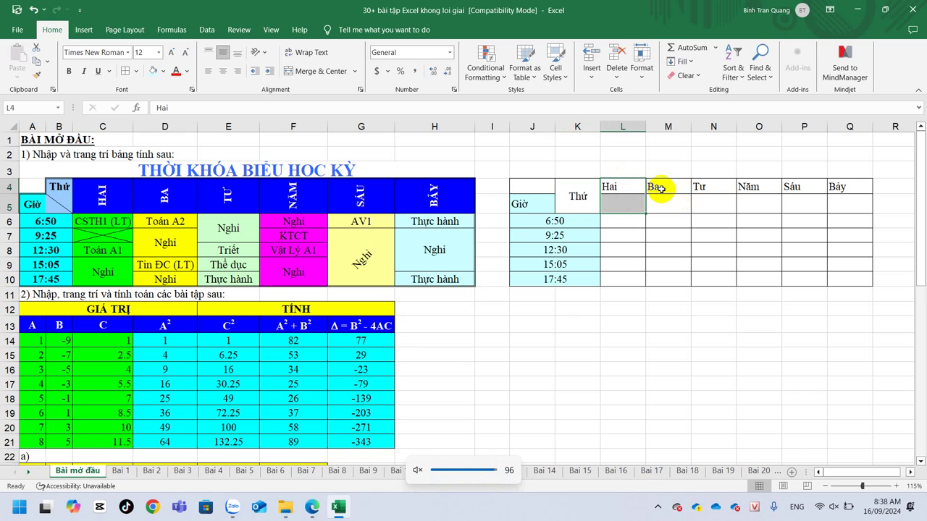
left_click(584, 193)
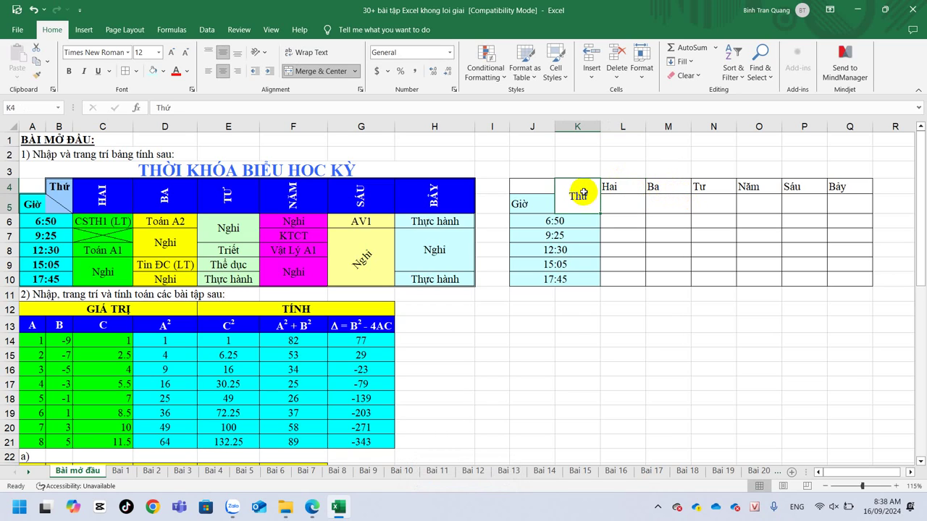
Step: Merge and centre the Hai, Ba, Tư and Năm headers down rows 4–5, repeating with F4
mouse_move(624, 188)
left_mouse_down()
mouse_move(624, 206)
mouse_move(659, 207)
left_mouse_up()
left_click(337, 72)
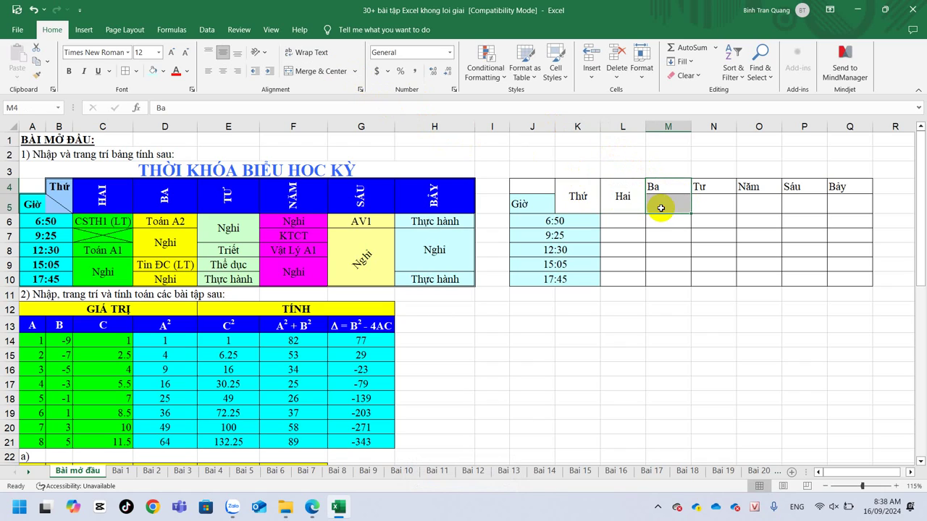
key("F4")
left_click_drag(708, 186, 709, 205)
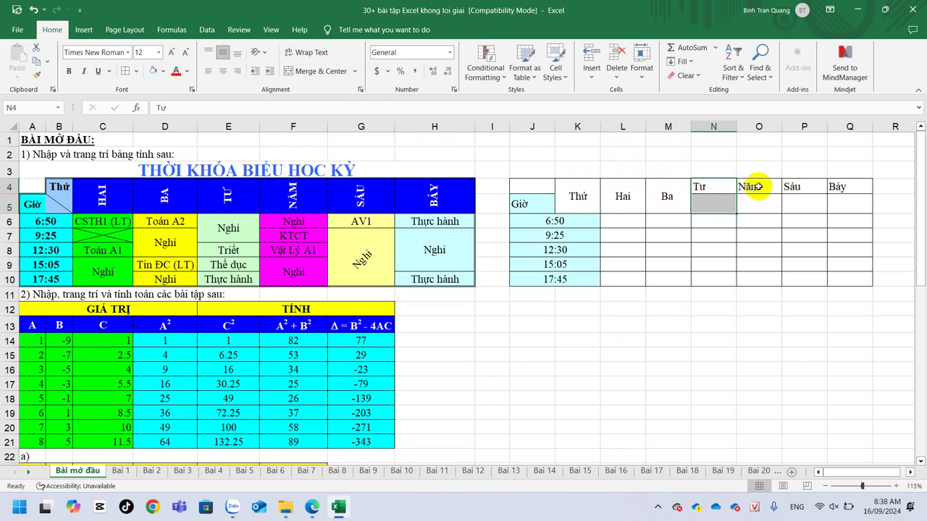
key("F4")
mouse_move(756, 186)
left_mouse_down()
mouse_move(760, 203)
mouse_move(844, 205)
left_mouse_up()
key("F4")
key("F4")
key("F4")
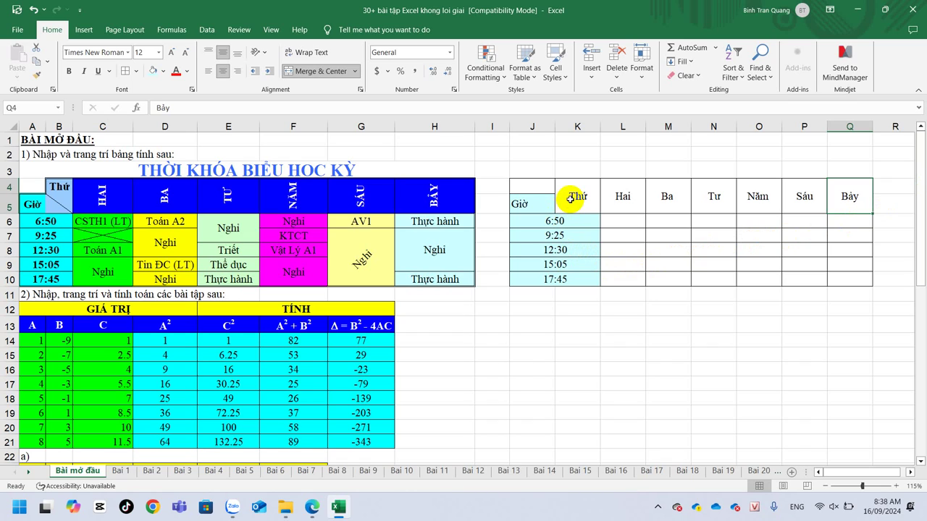
left_click(571, 199)
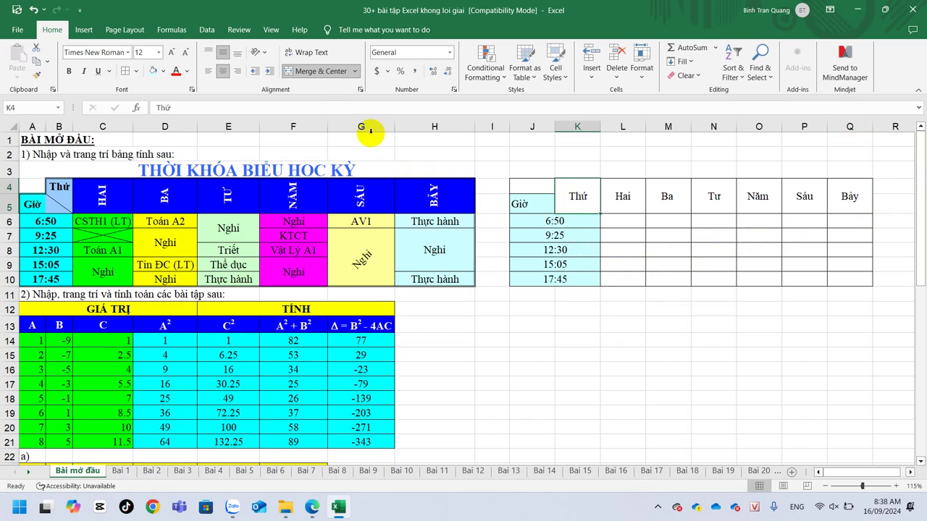
Step: Unmerge the Thứ cells and fill K4 and K5 with light purple
left_click(308, 71)
left_click(566, 190)
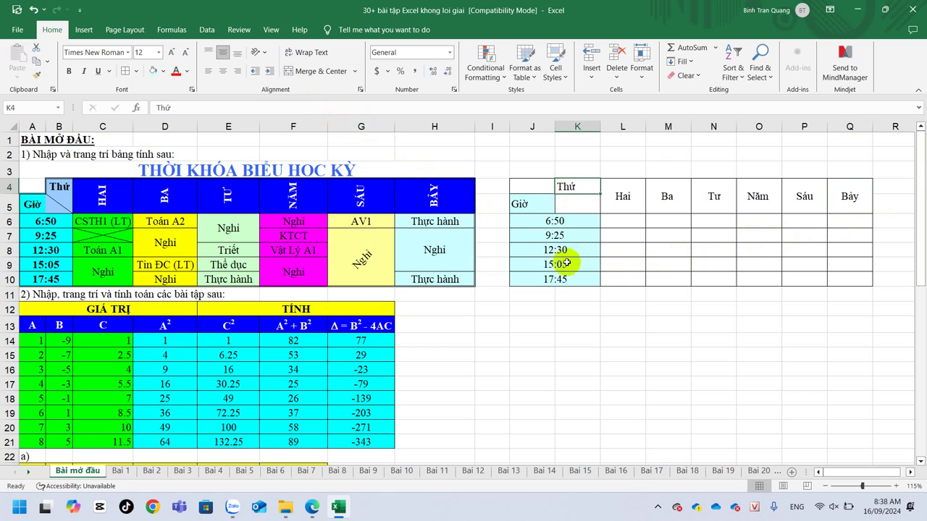
left_click(567, 201)
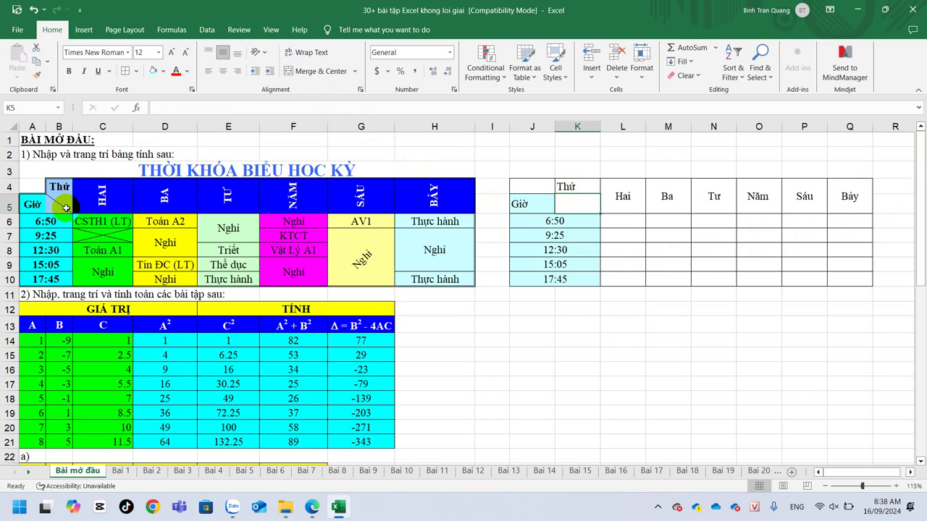
left_click_drag(570, 186, 579, 198)
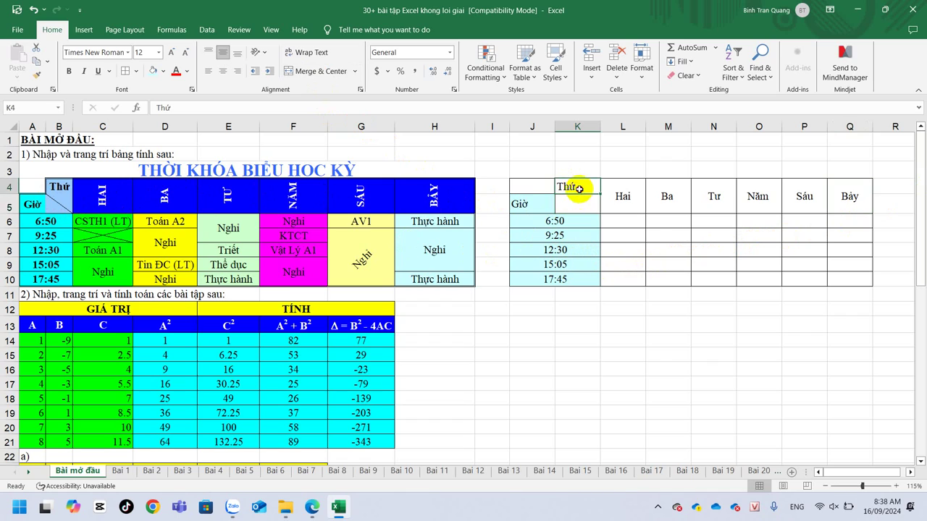
left_click(162, 70)
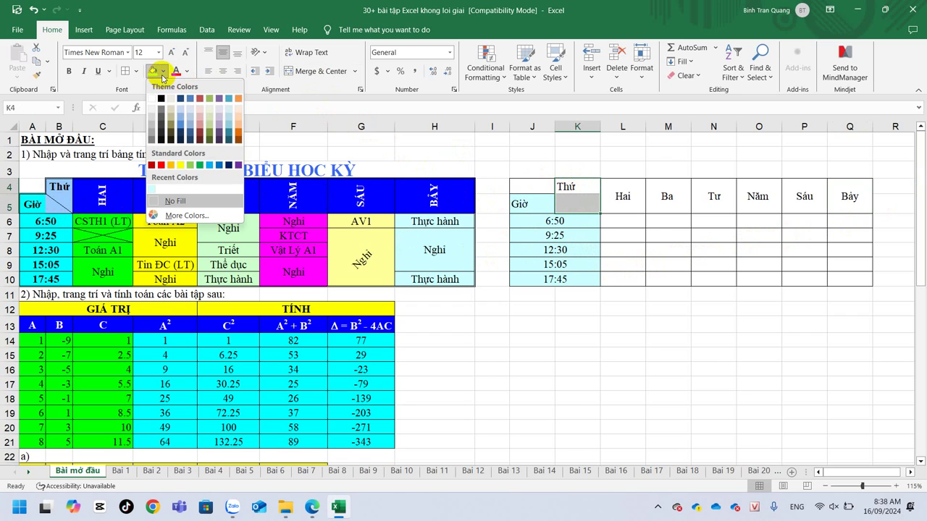
left_click(218, 125)
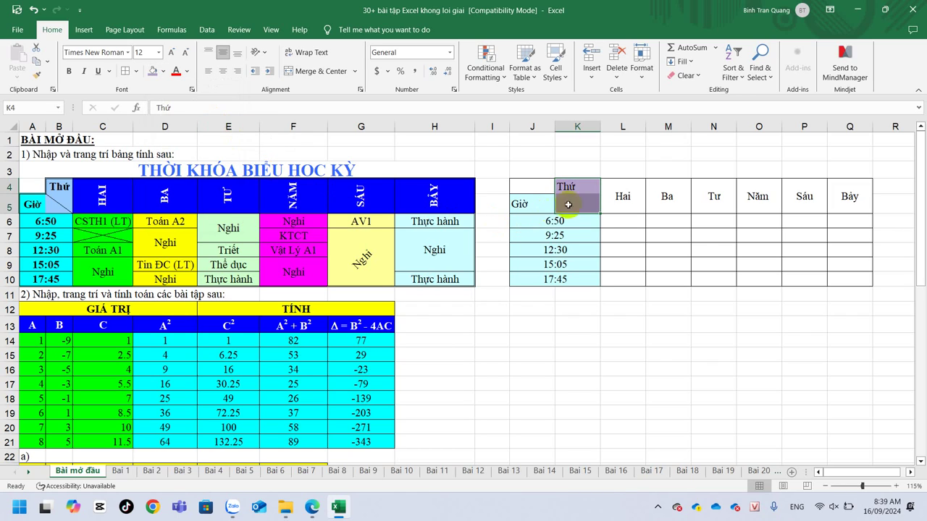
left_click(641, 199)
left_click_drag(646, 199, 848, 198)
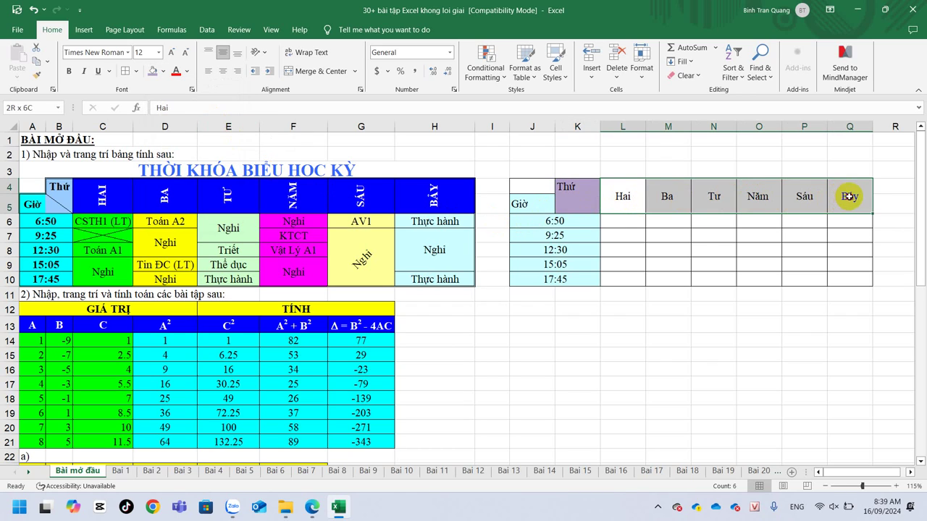
Step: Fill the day headers L4:Q5 blue and make their text white
left_click(163, 72)
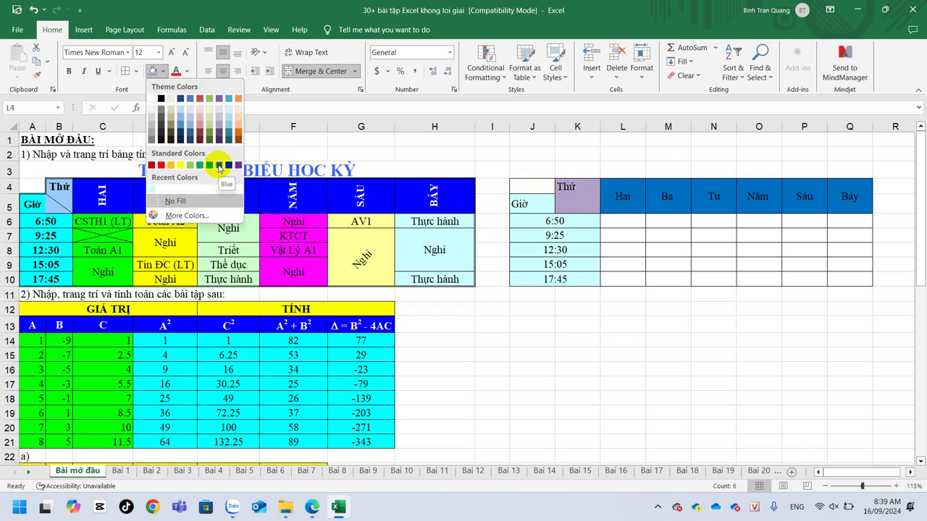
left_click(555, 66)
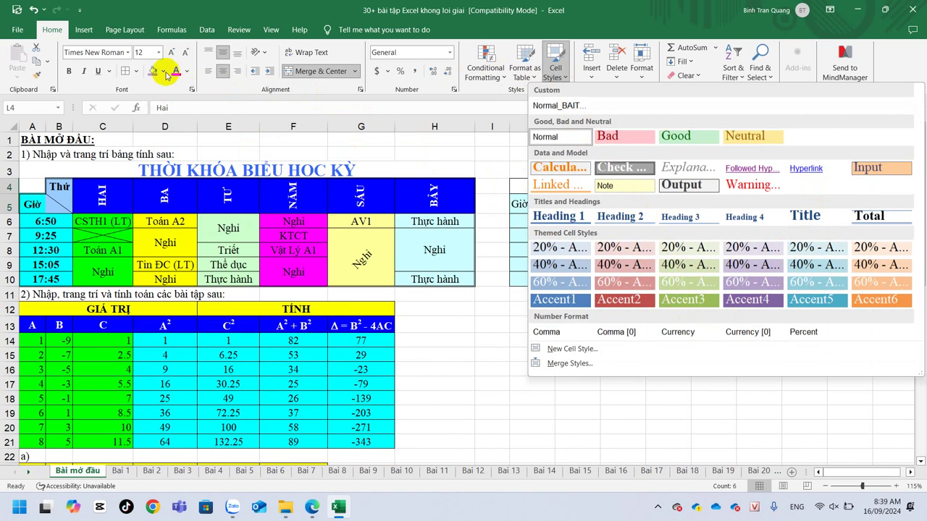
left_click(164, 71)
left_click(208, 158)
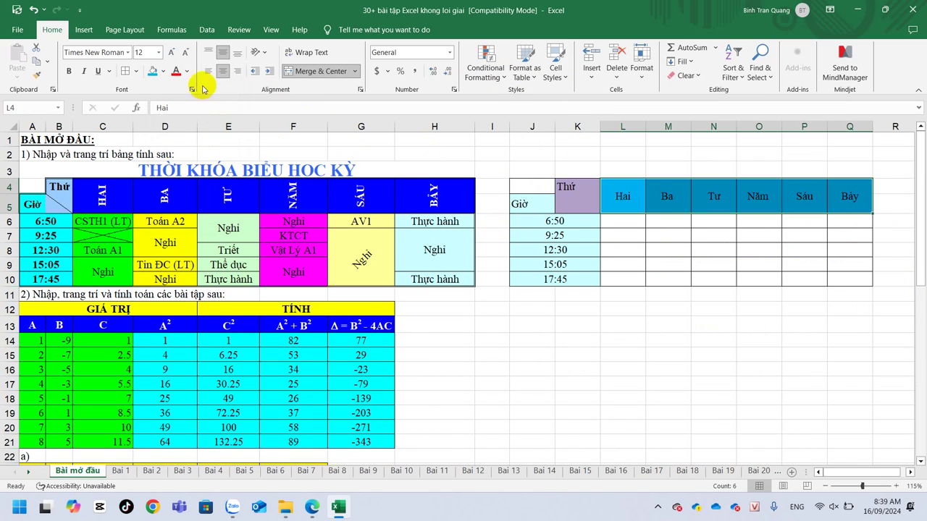
left_click(187, 73)
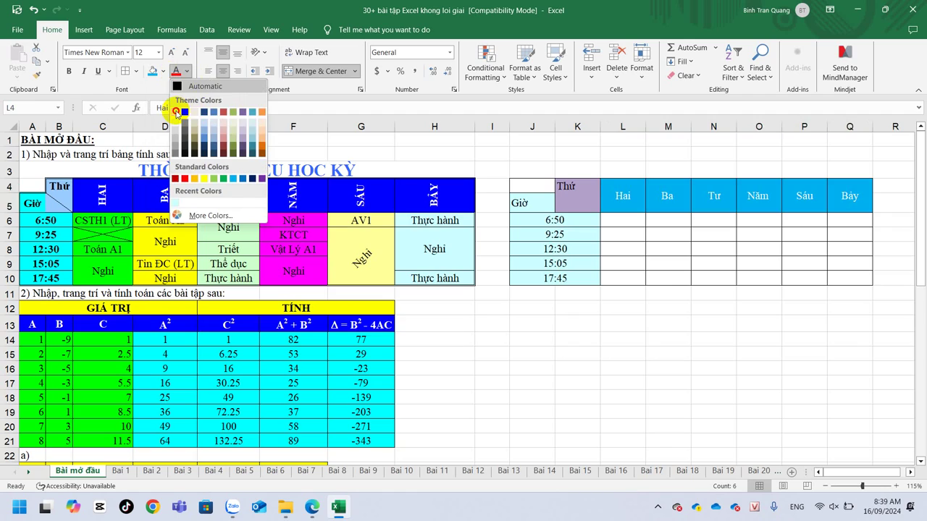
left_click(176, 110)
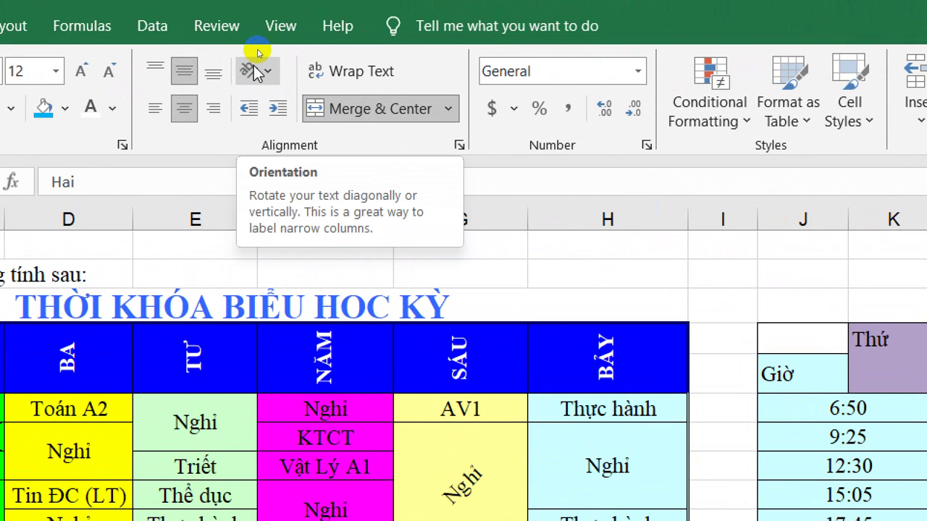
Step: Rotate the day header text to read upward and make it bold
left_click(270, 67)
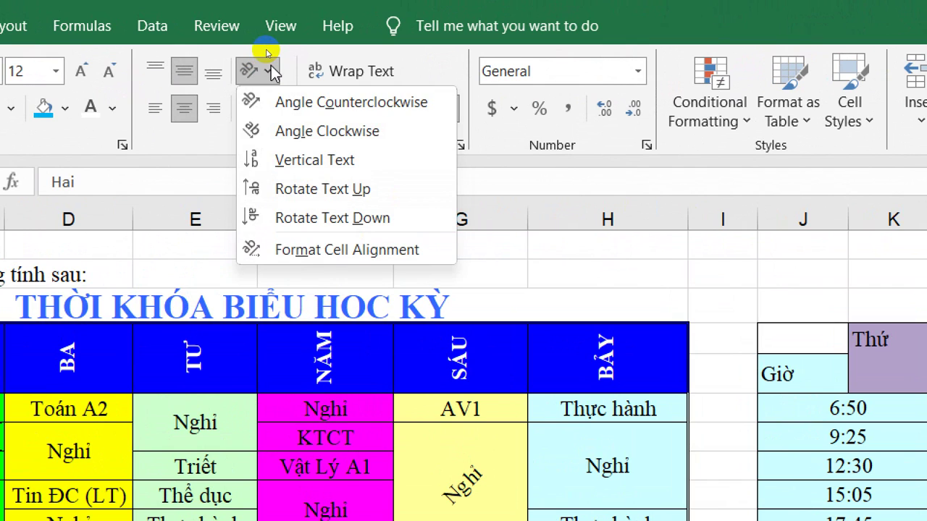
left_click(288, 190)
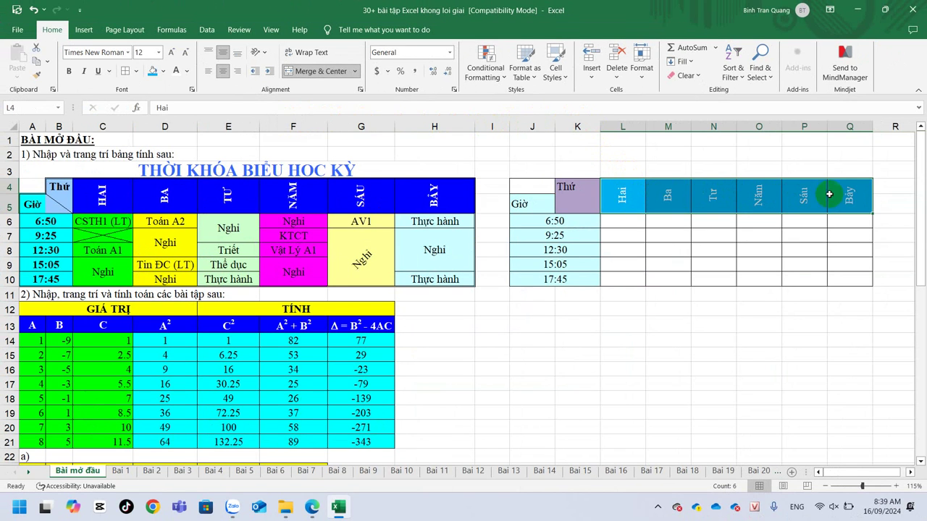
left_click(83, 72)
left_click(83, 73)
left_click(69, 72)
Step: Give headers Hai through Bảy a deeper custom blue fill from More Colors
left_click(617, 189)
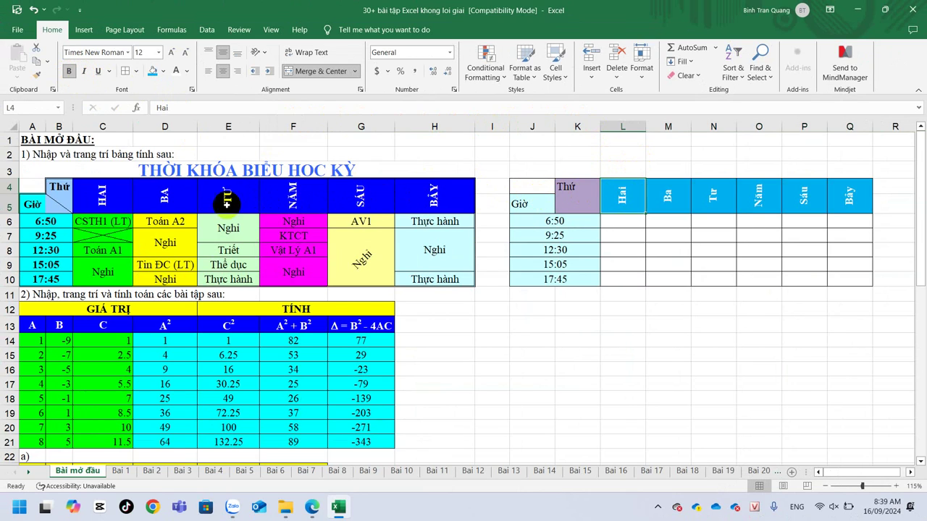
left_click(863, 203, "shift")
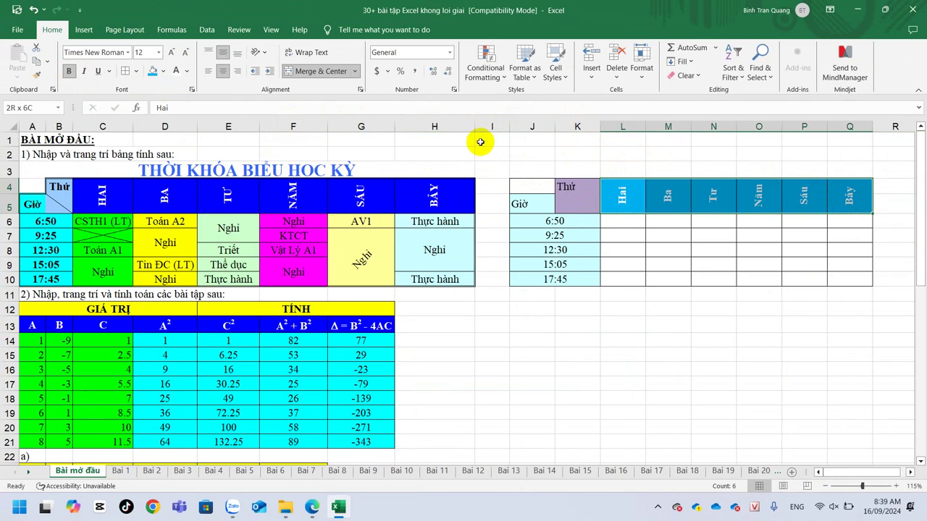
left_click(164, 71)
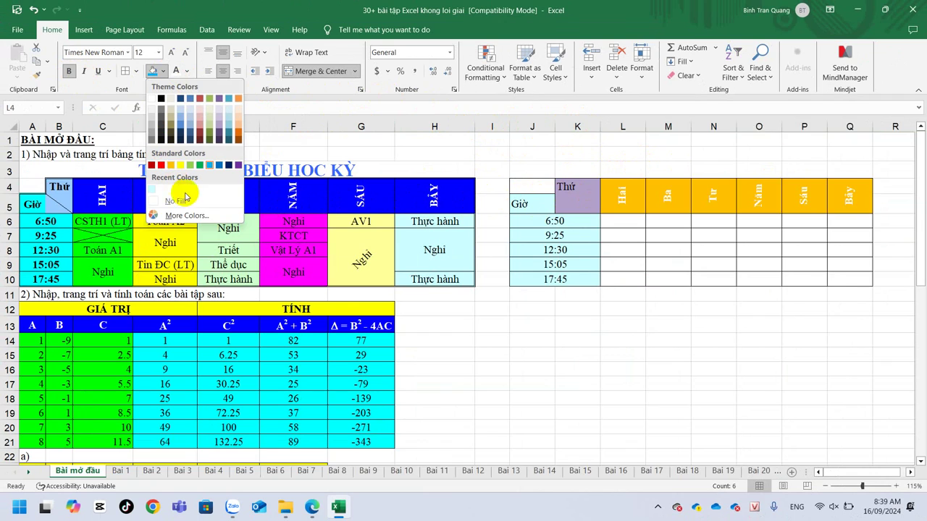
left_click(185, 216)
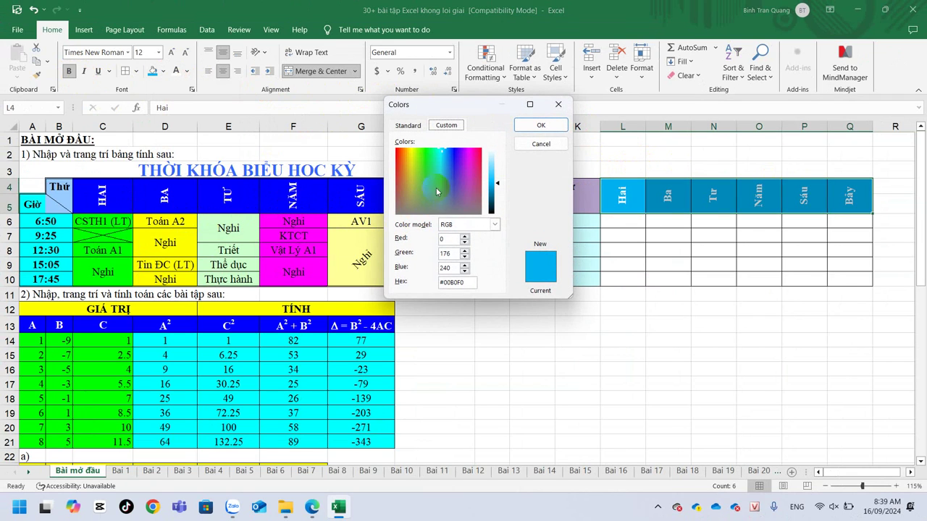
left_click(455, 155)
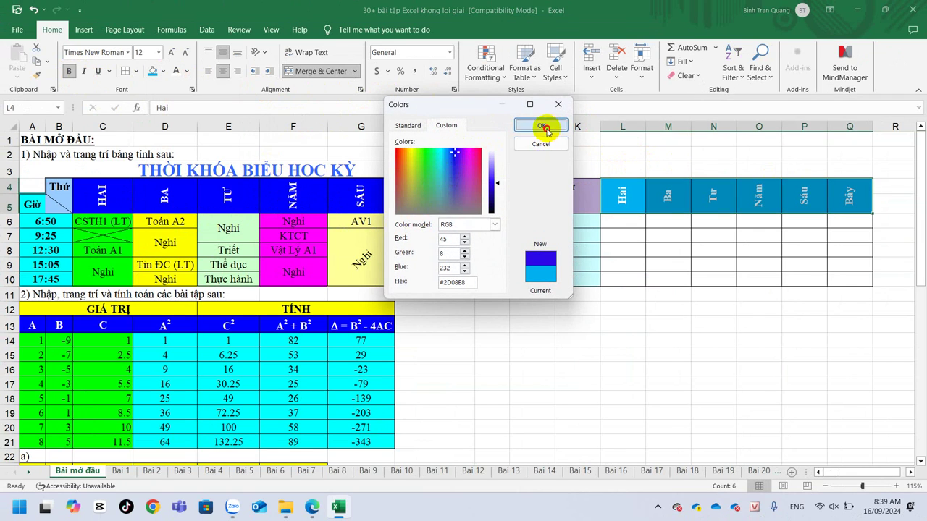
left_click(540, 125)
left_click(666, 262)
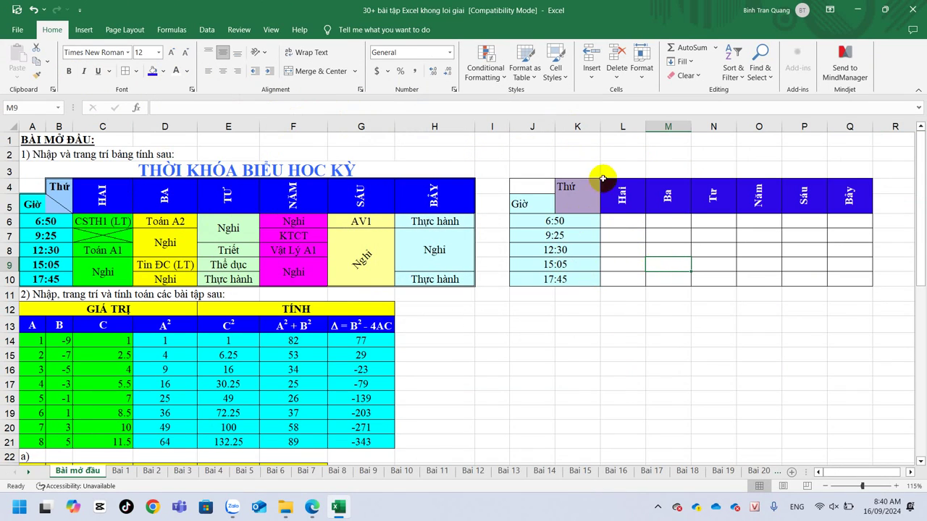
Step: Cross cell L7 with both diagonal borders
left_click(112, 225)
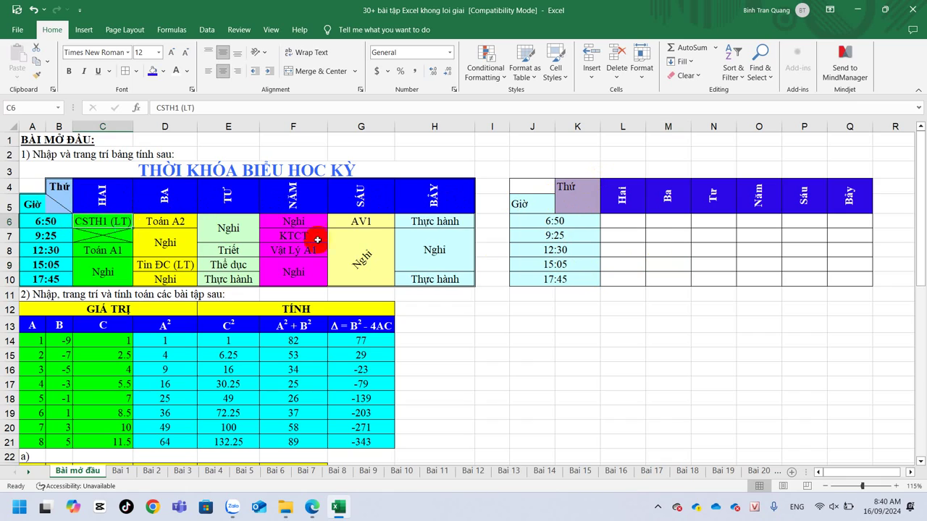
left_click(639, 237)
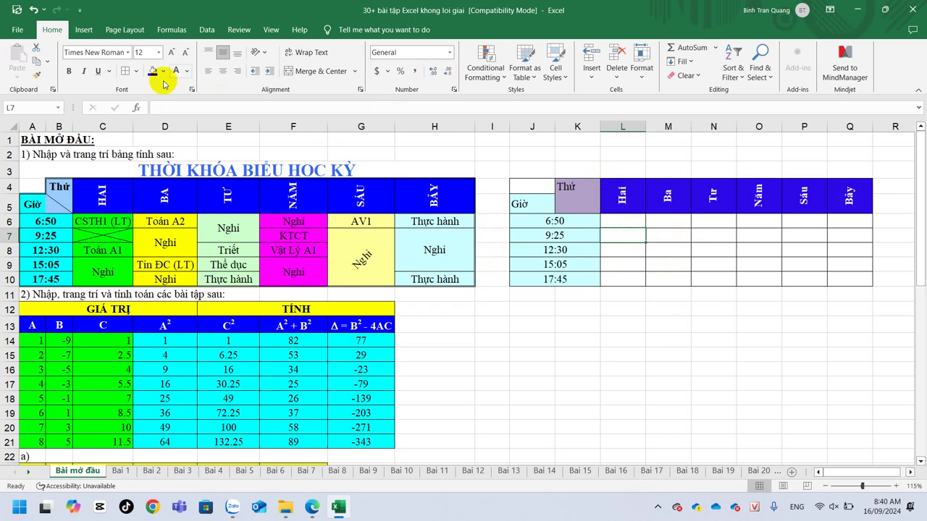
left_click(137, 71)
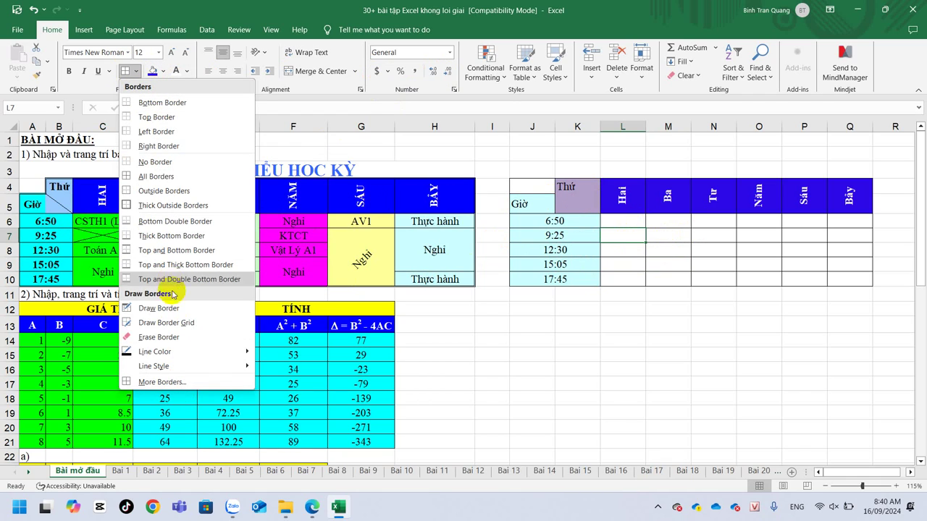
left_click(186, 382)
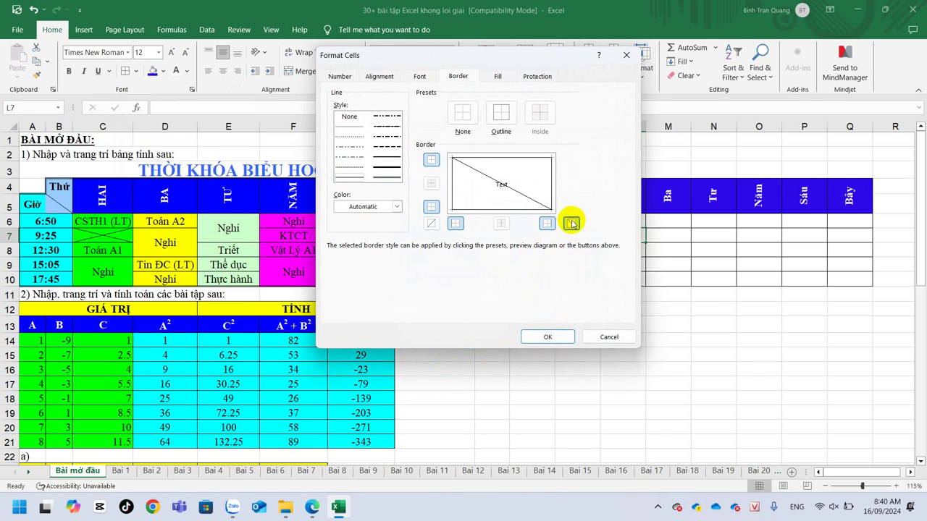
left_click(547, 337)
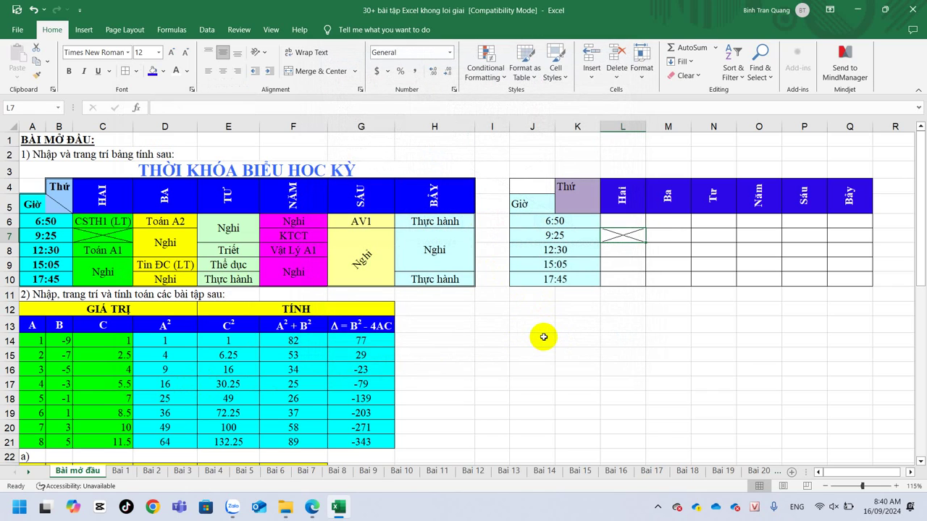
Step: Add a top-left to bottom-right diagonal border to corner cell K5
left_click(569, 203)
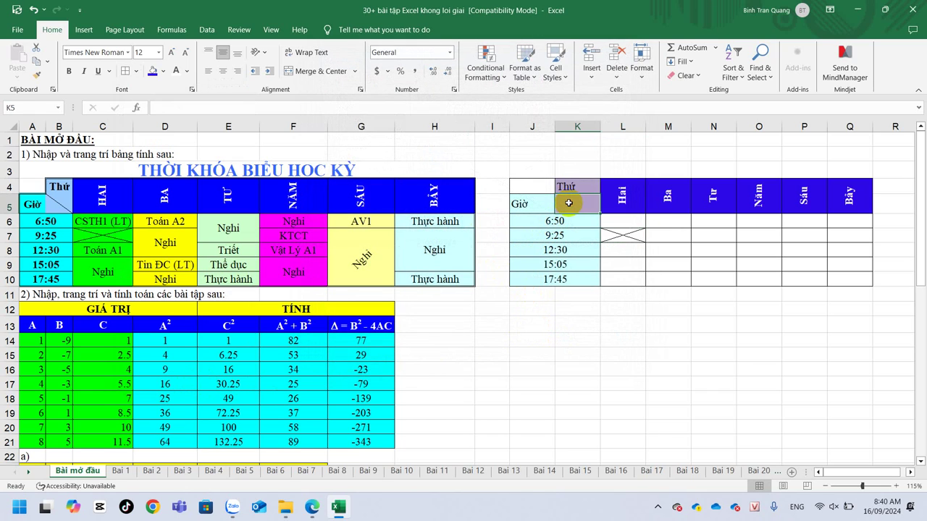
left_click(136, 71)
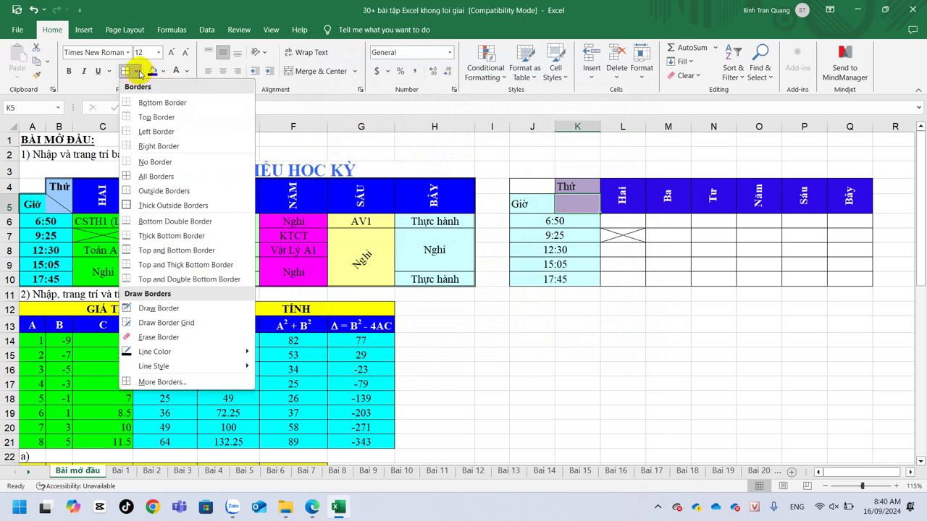
left_click(170, 382)
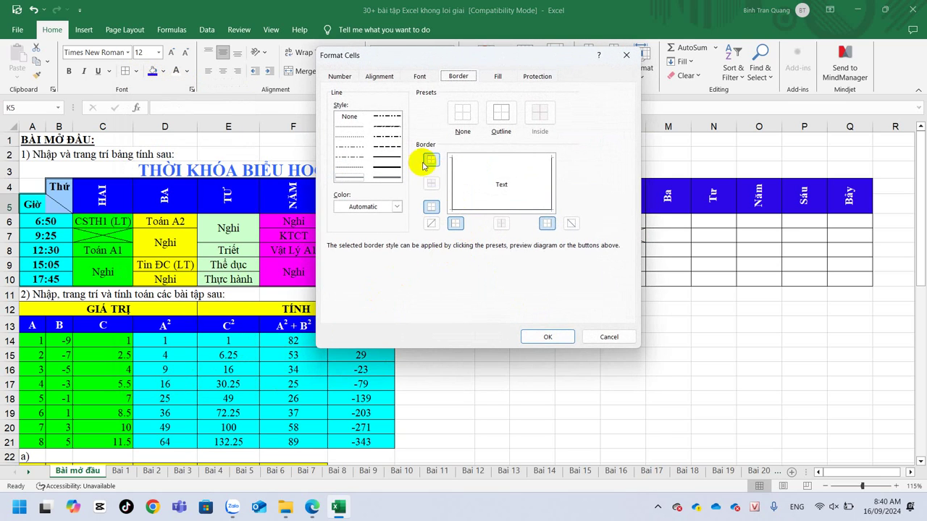
left_click(571, 224)
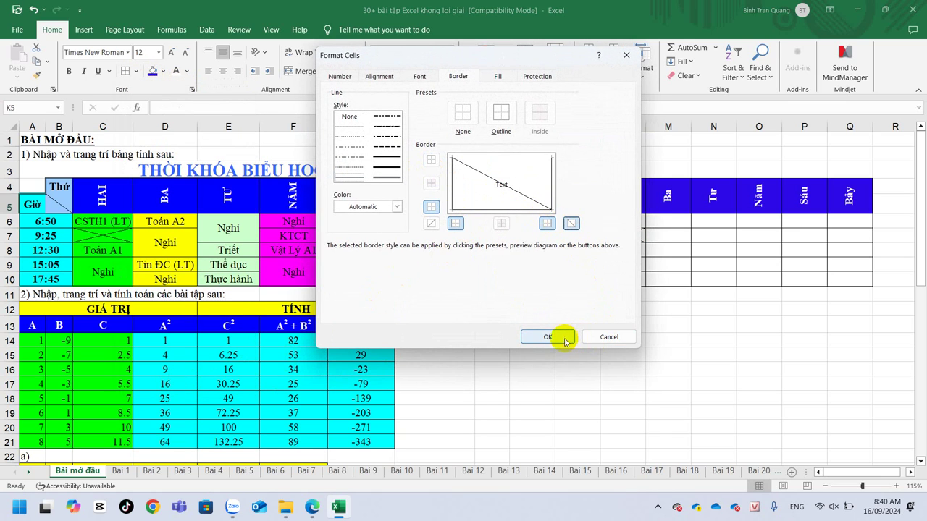
left_click(556, 338)
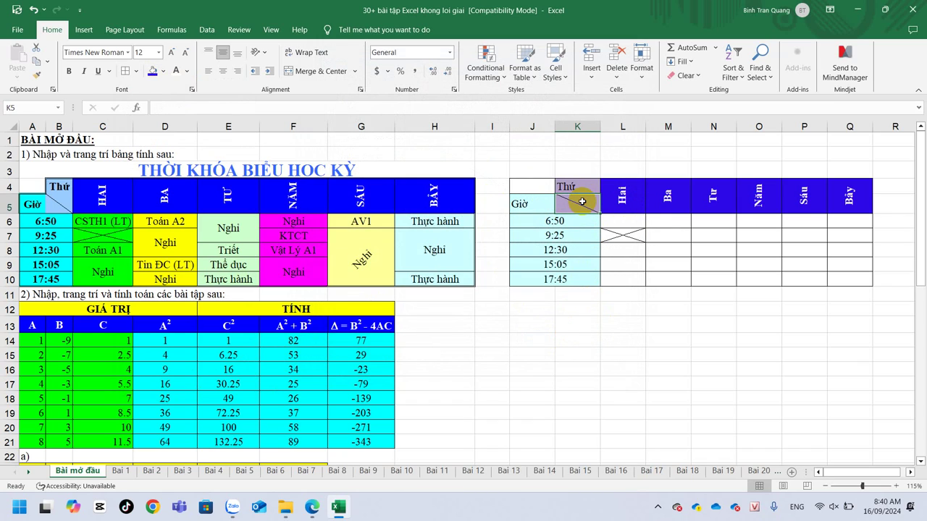
left_click(105, 272)
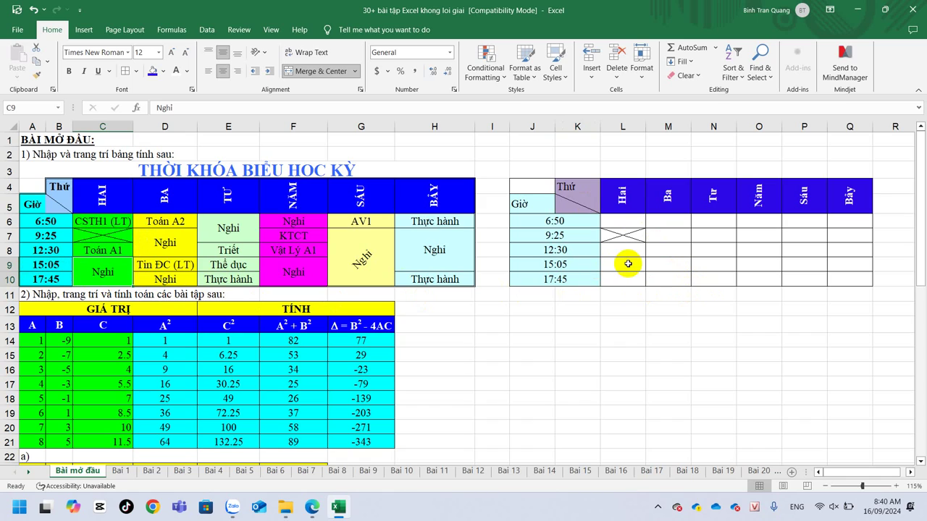
Step: Merge L9:L10, M7:M8 and N6:N7 in the Hai, Ba and Tư columns
left_click_drag(625, 259, 627, 276)
left_click(310, 71)
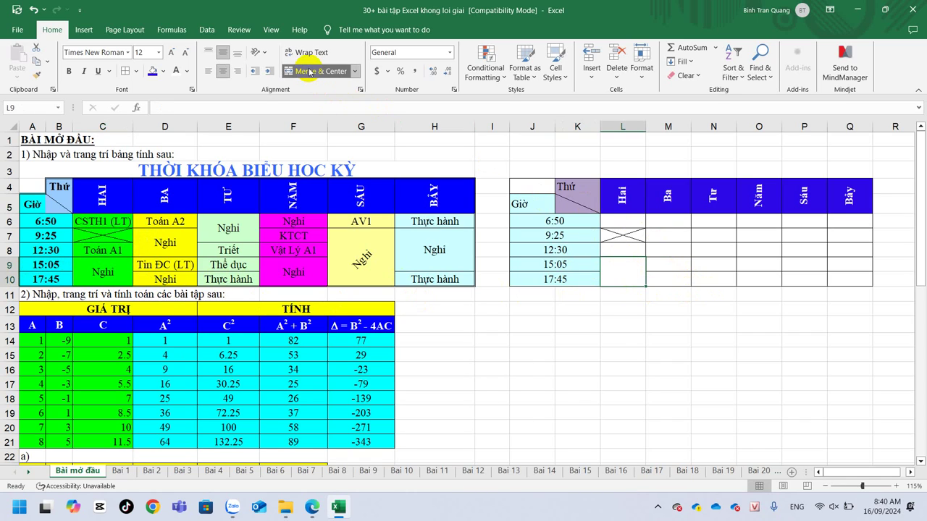
left_click(174, 243)
left_click_drag(665, 235, 659, 250)
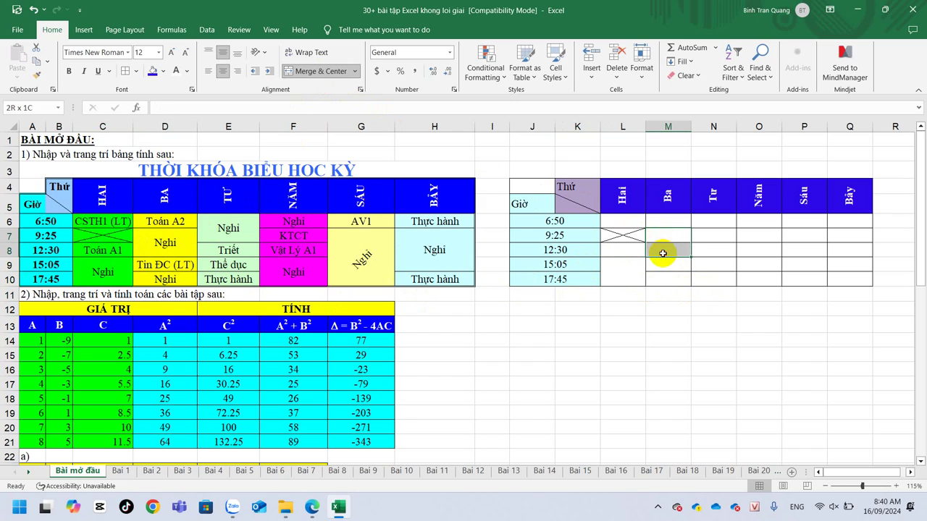
left_click(336, 72)
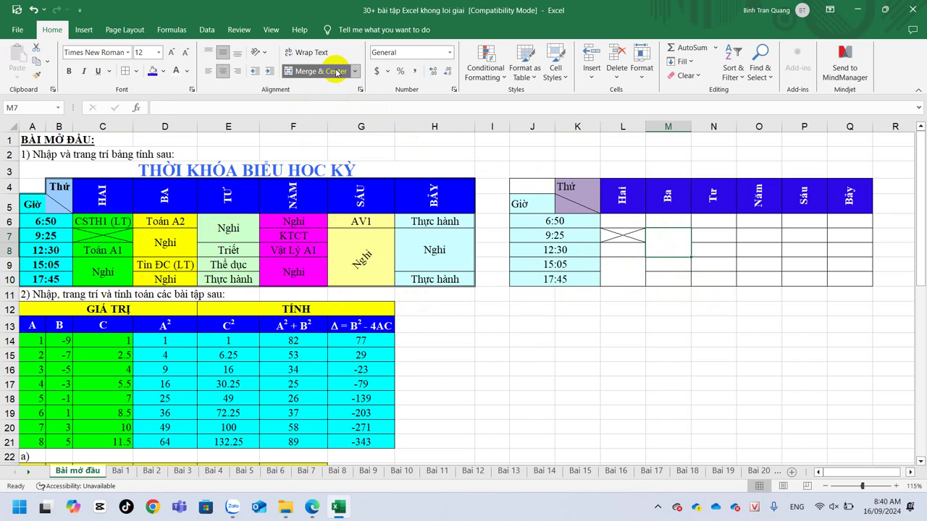
left_click_drag(712, 222, 712, 233)
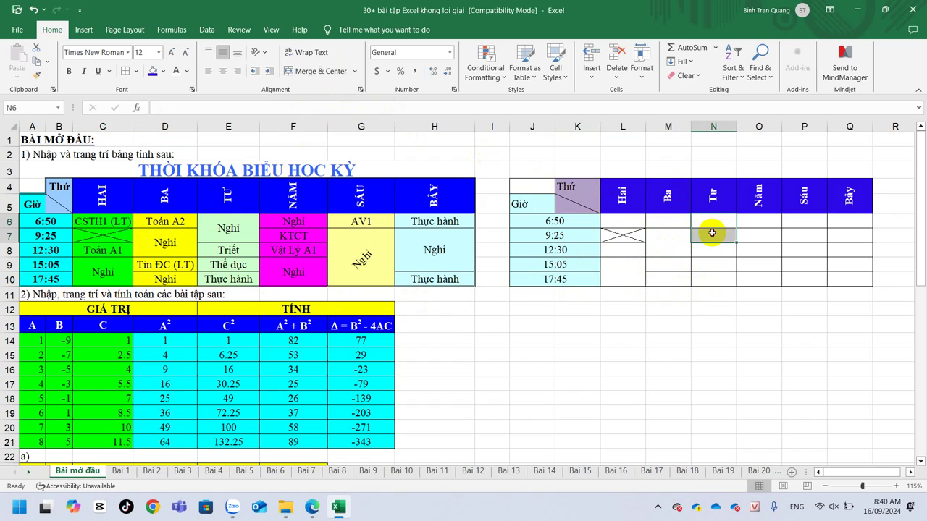
left_click(318, 71)
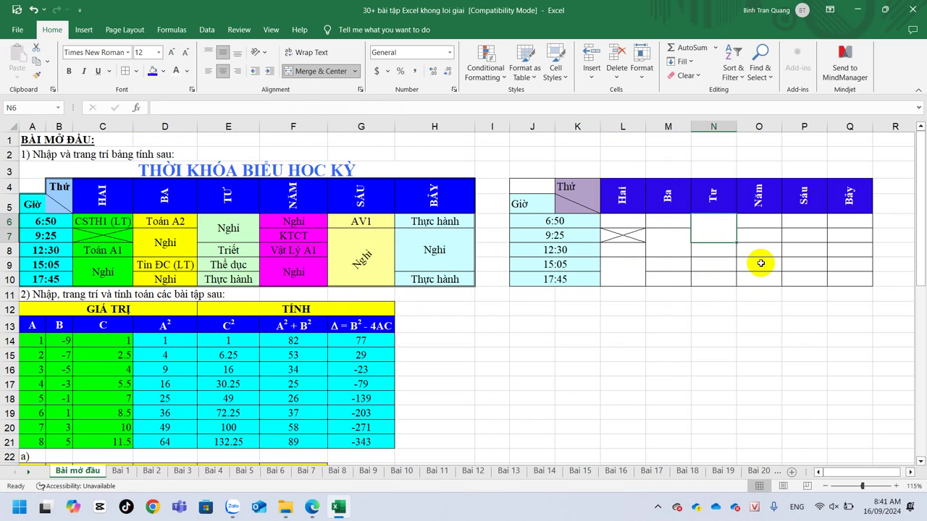
Step: Merge O9:O10, P7:P10 and Q7:Q9 in the Năm, Sáu and Bảy columns
left_click(234, 228)
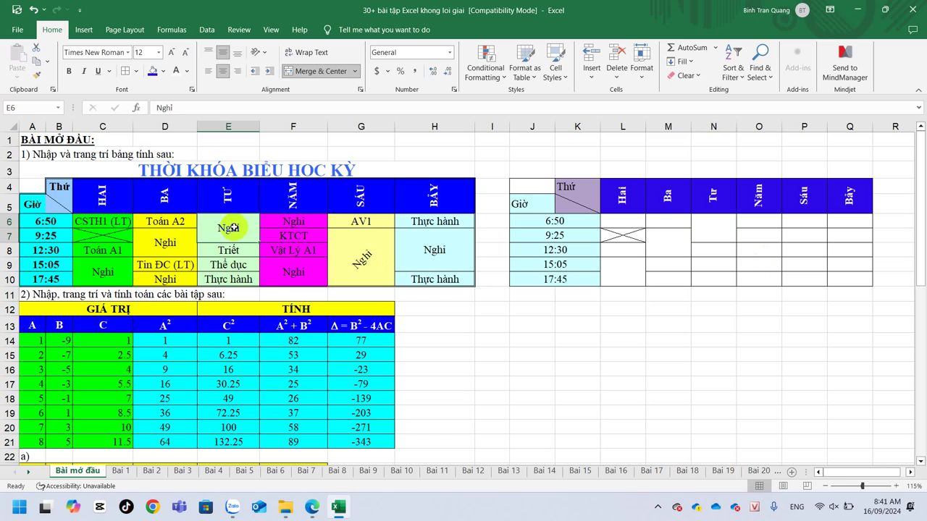
left_click(292, 271)
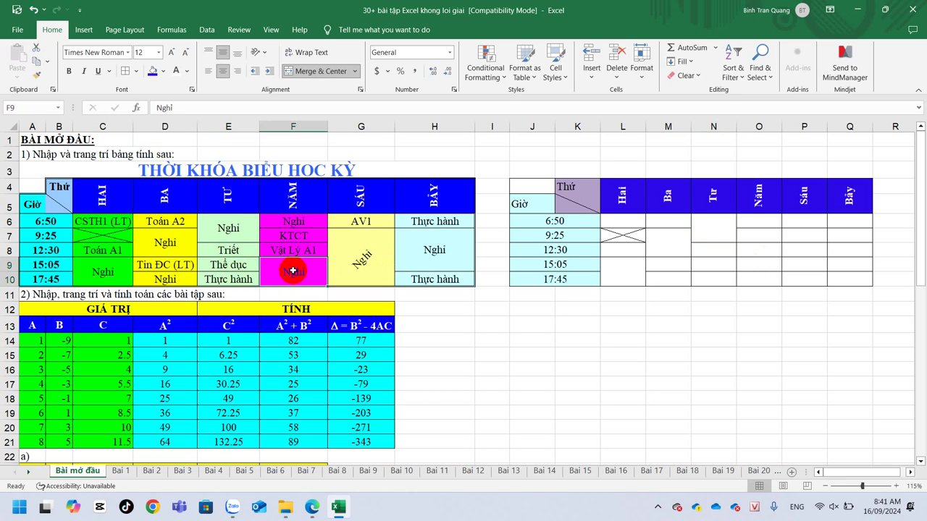
left_click_drag(765, 267, 766, 277)
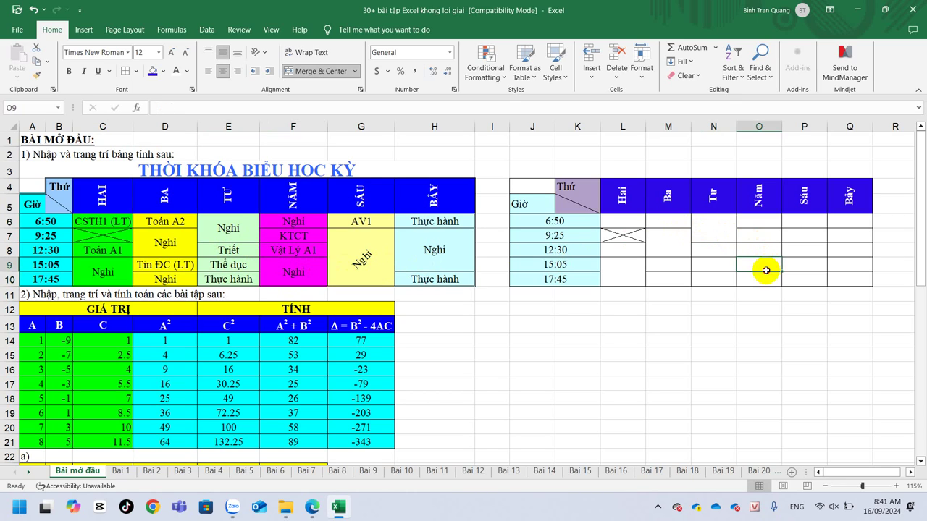
left_click(311, 70)
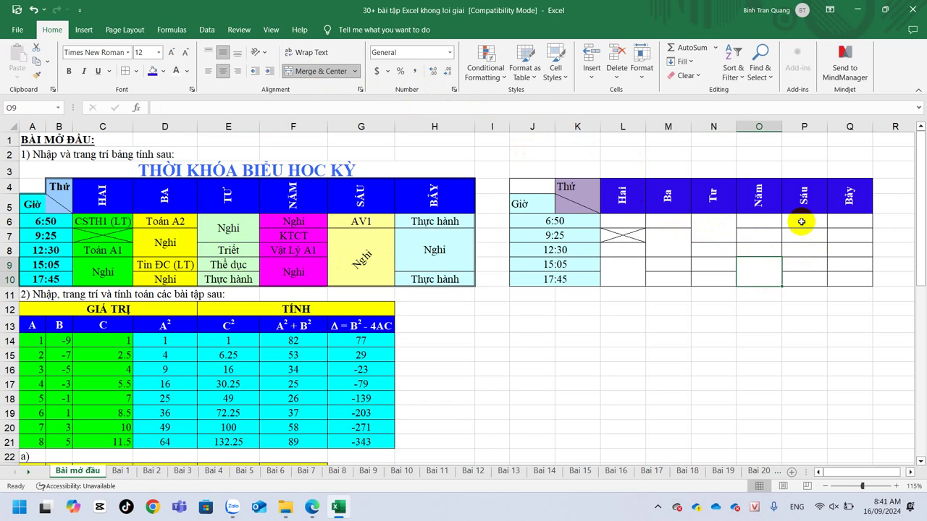
left_click_drag(801, 235, 801, 279)
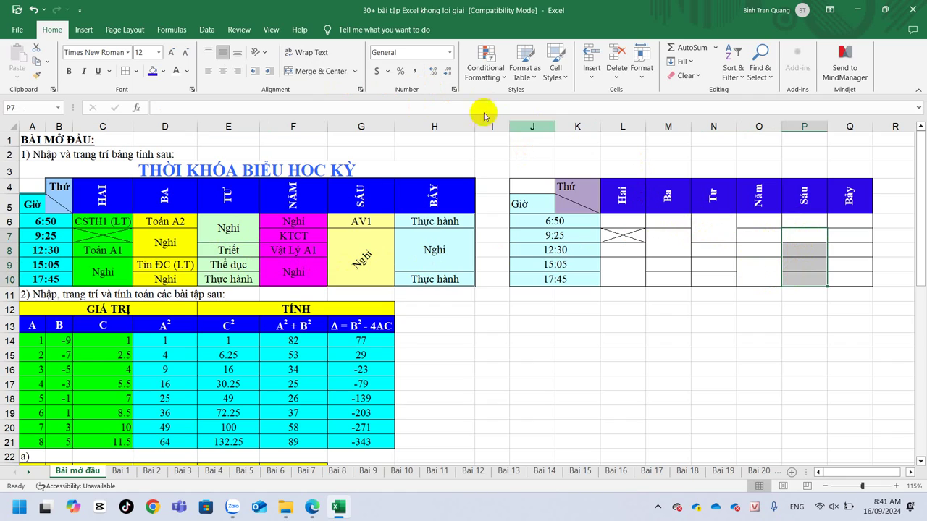
left_click(316, 73)
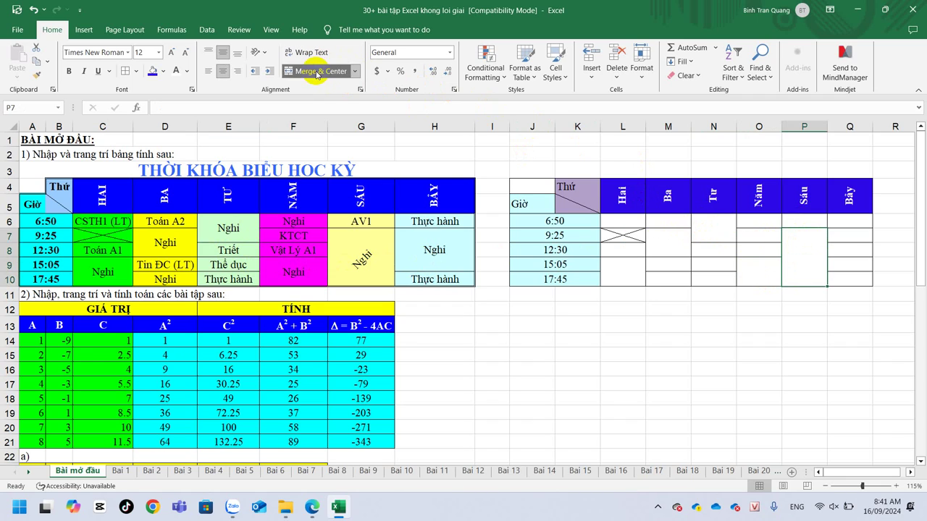
left_click(847, 236)
left_click_drag(847, 236, 846, 263)
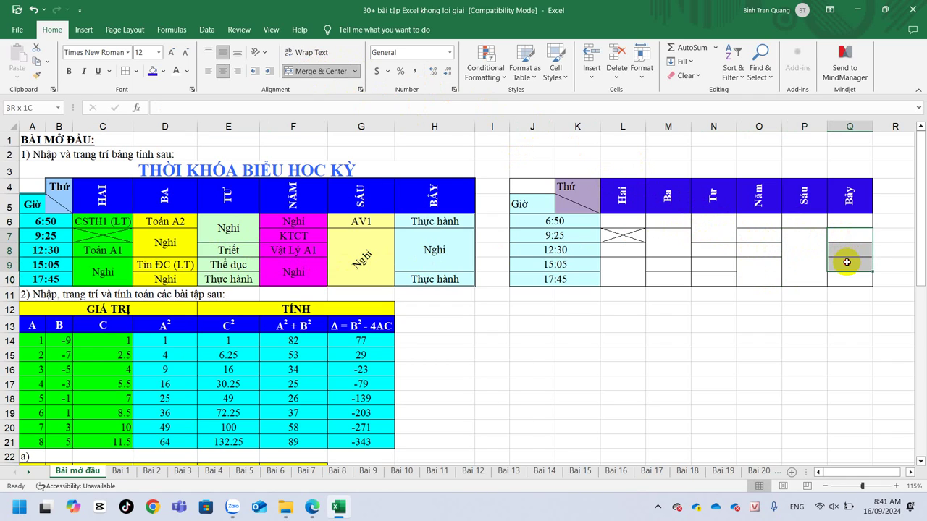
left_click(319, 71)
left_click(759, 325)
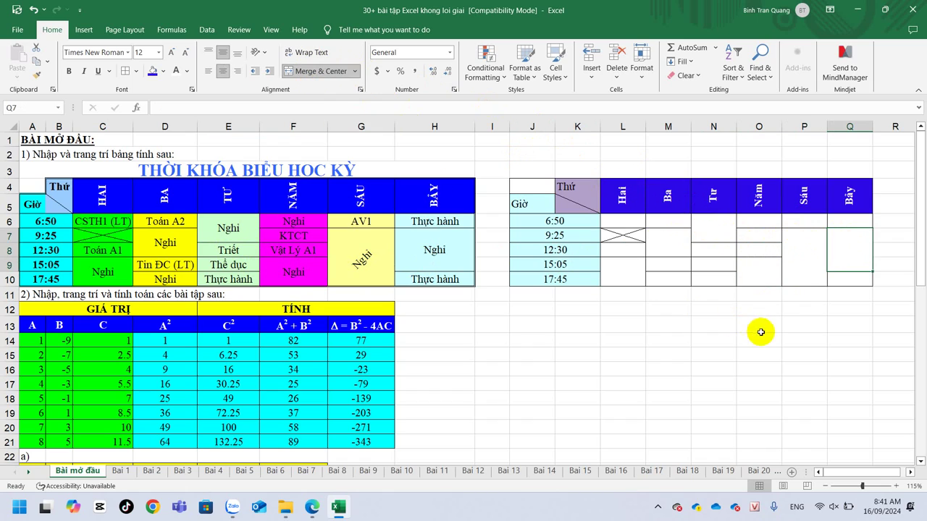
left_click(524, 186)
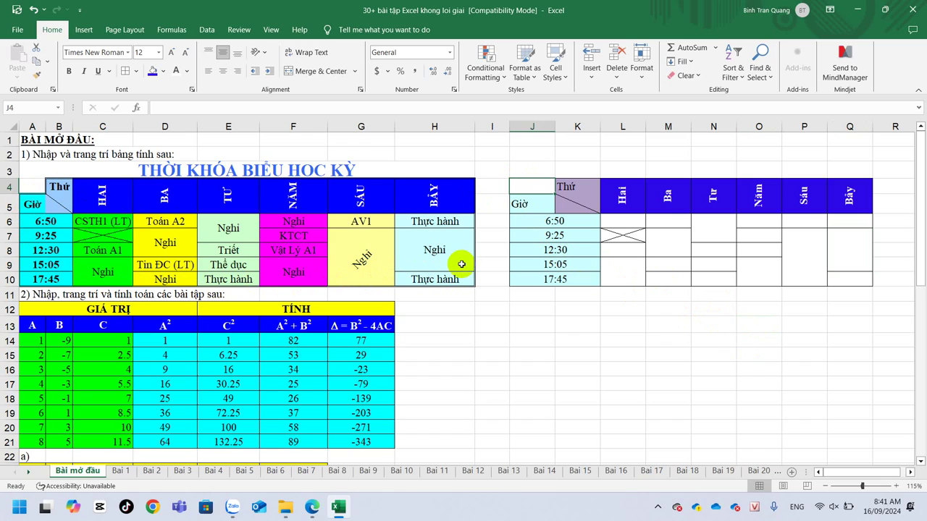
Step: Frame J4:Q10 with an Outline border after clearing the diagonal borders
mouse_move(532, 190)
left_mouse_down()
mouse_move(814, 254)
mouse_move(847, 271)
left_mouse_up()
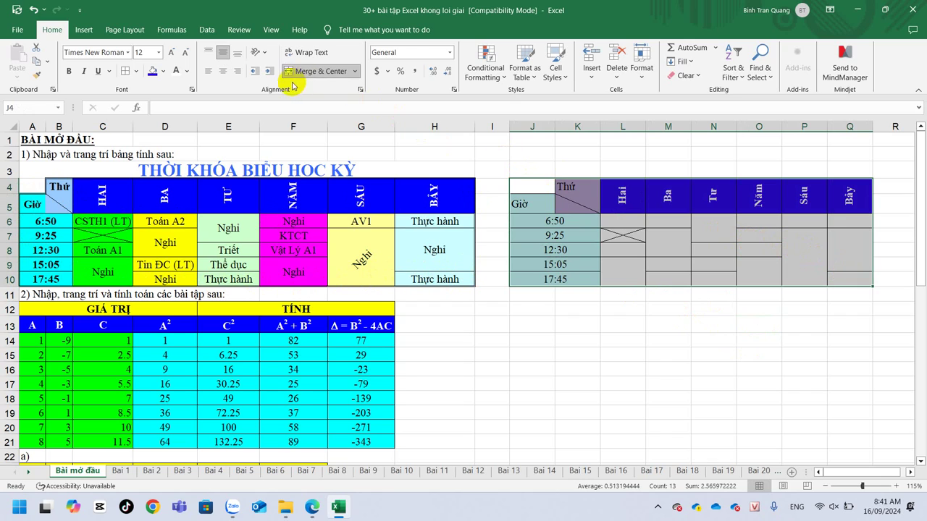
left_click(136, 71)
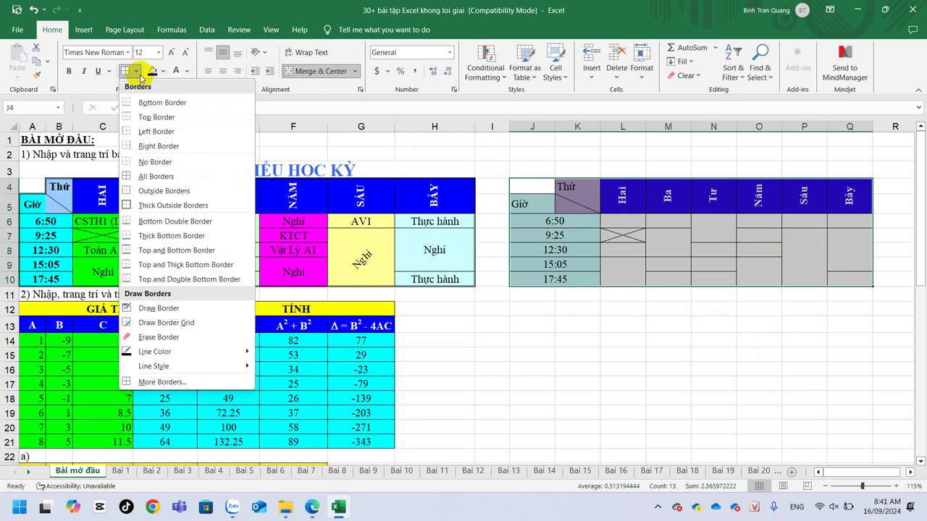
left_click(149, 382)
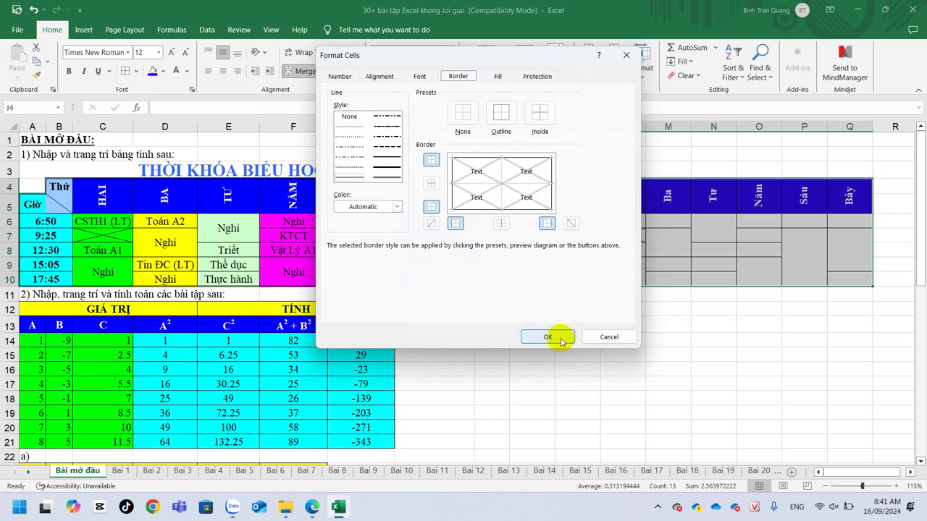
left_click(571, 223)
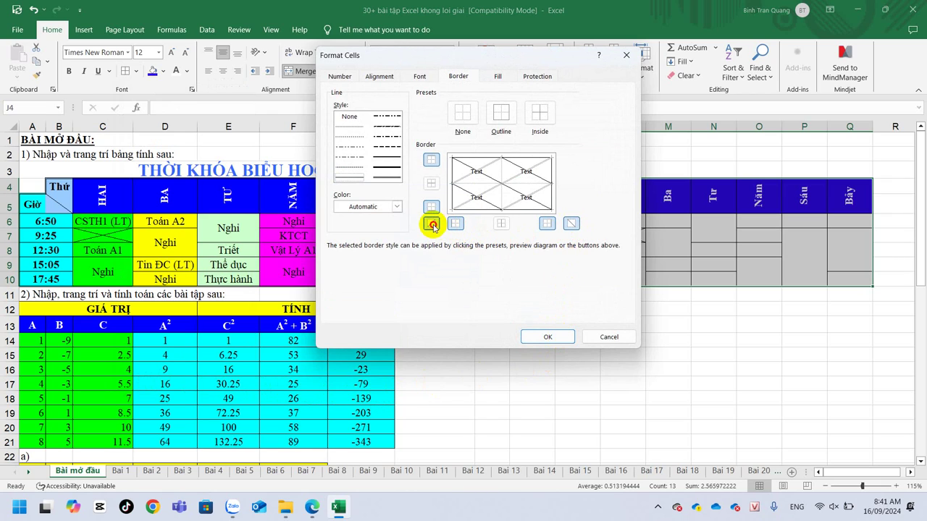
left_click(427, 225)
left_click(570, 223)
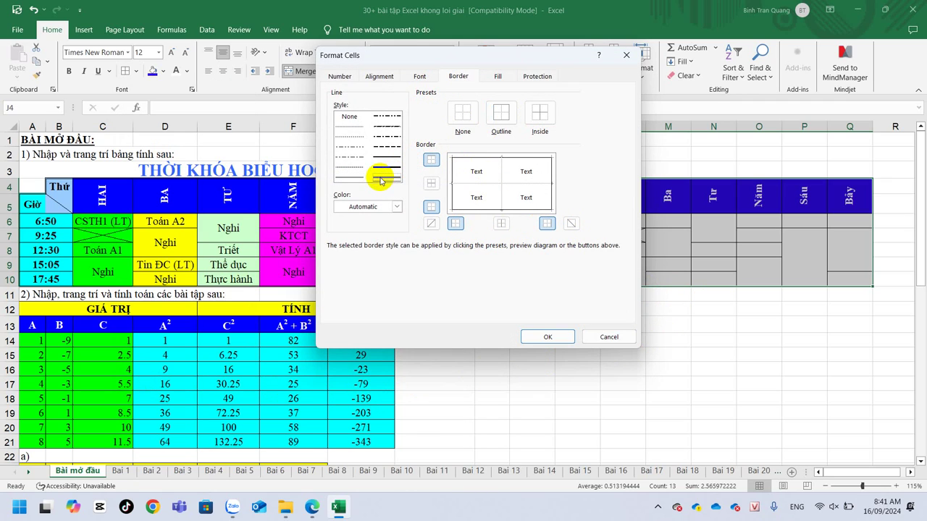
left_click(501, 116)
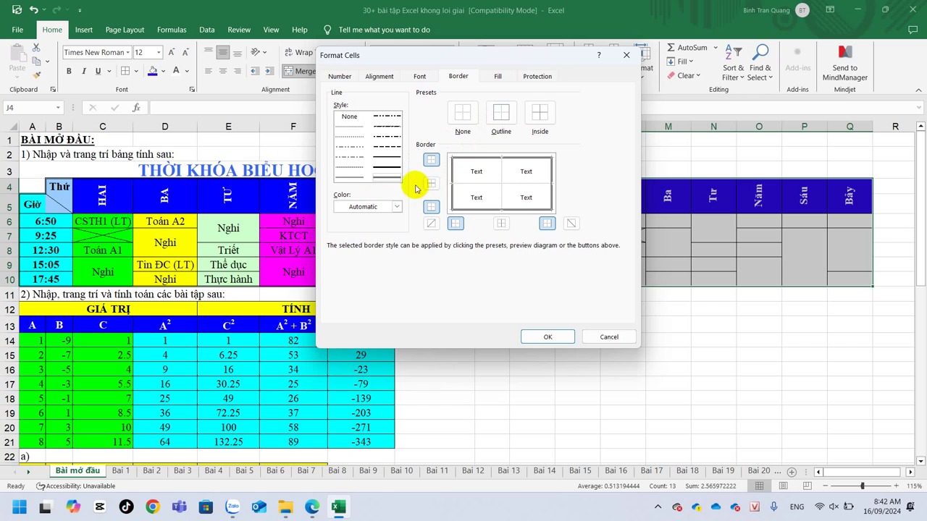
left_click(507, 116)
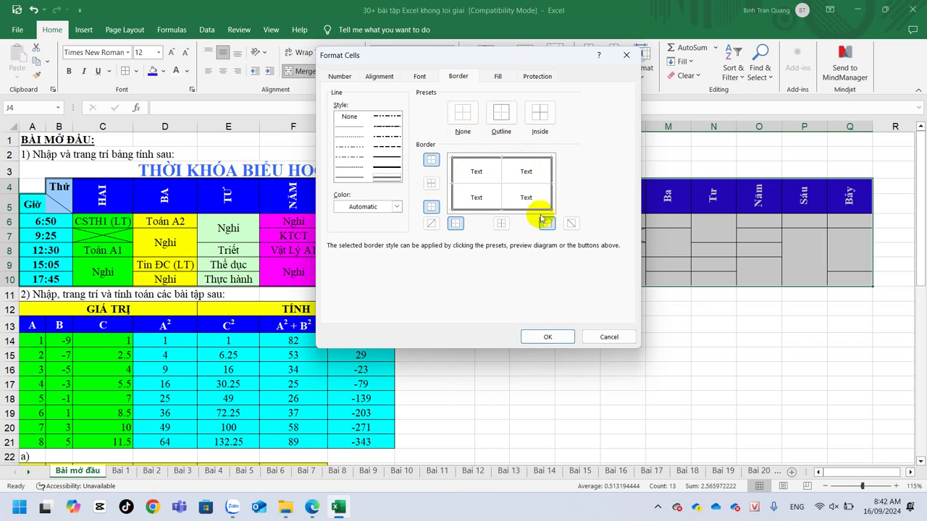
left_click(547, 337)
left_click(575, 235)
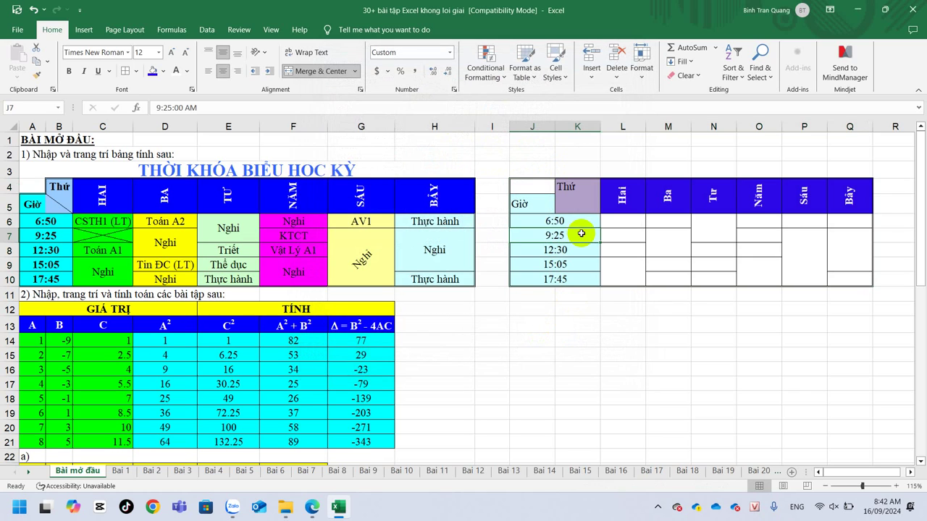
Step: Compare the original's corner cell A4 and select the new corner cell J4
left_click(802, 244)
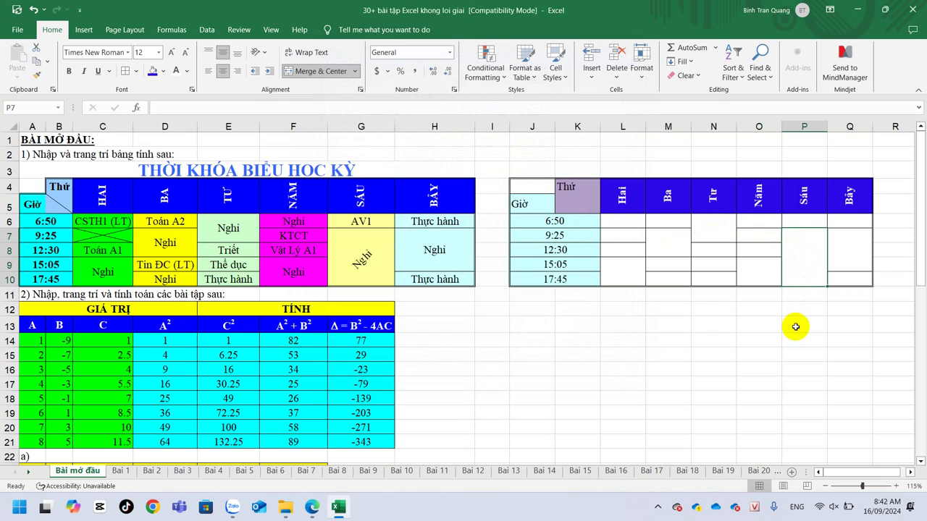
left_click(529, 185)
left_click(34, 187)
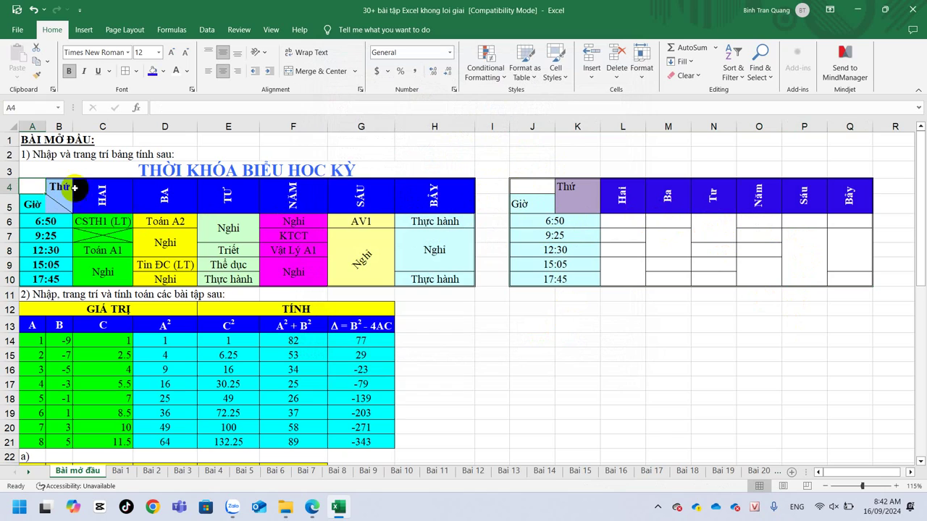
left_click(532, 184)
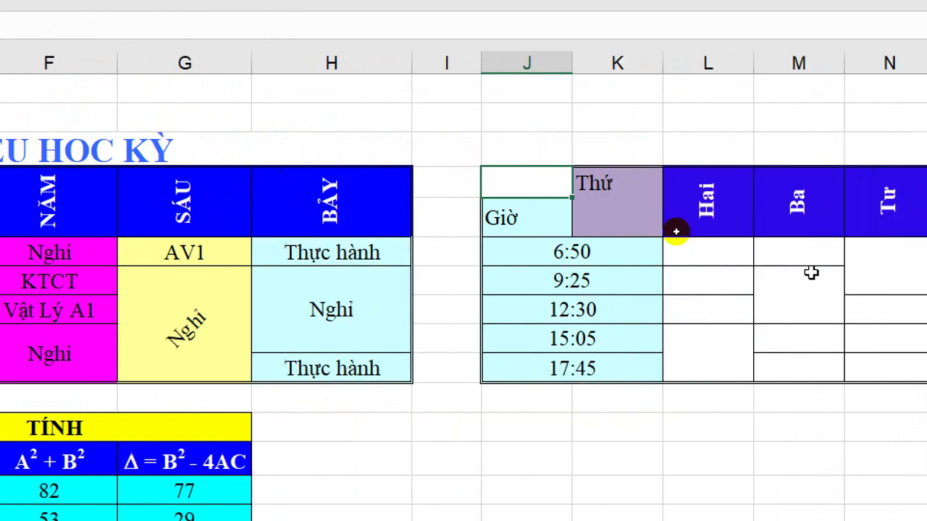
left_click(548, 300)
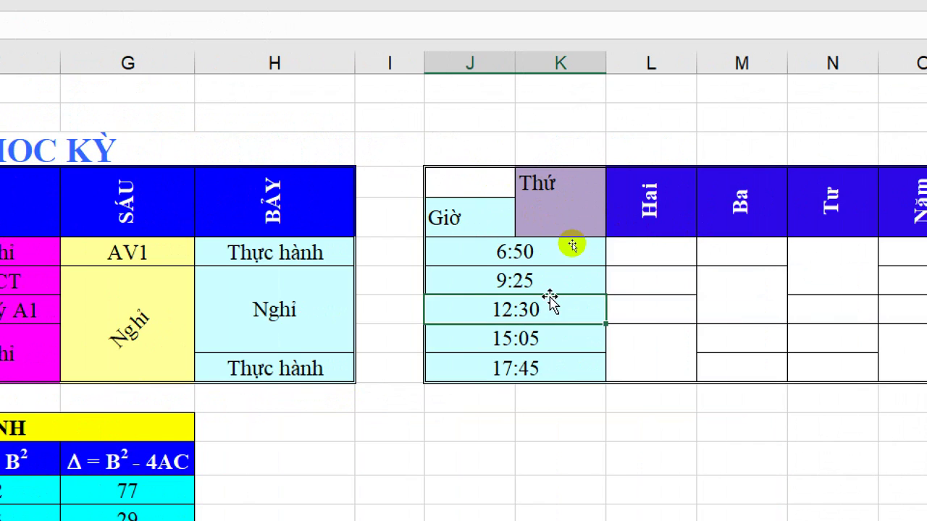
left_click(464, 184)
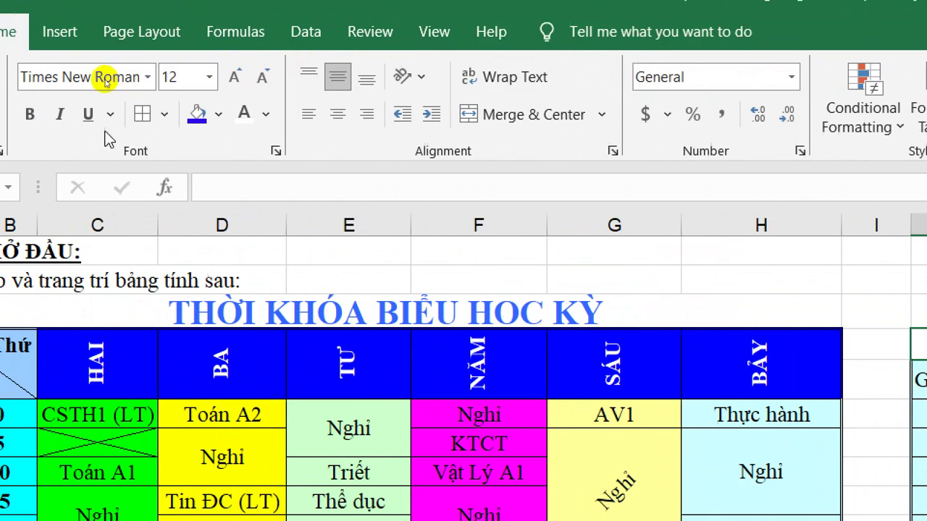
Step: Give corner cell J4 a double-line right border and remove its left border
left_click(181, 116)
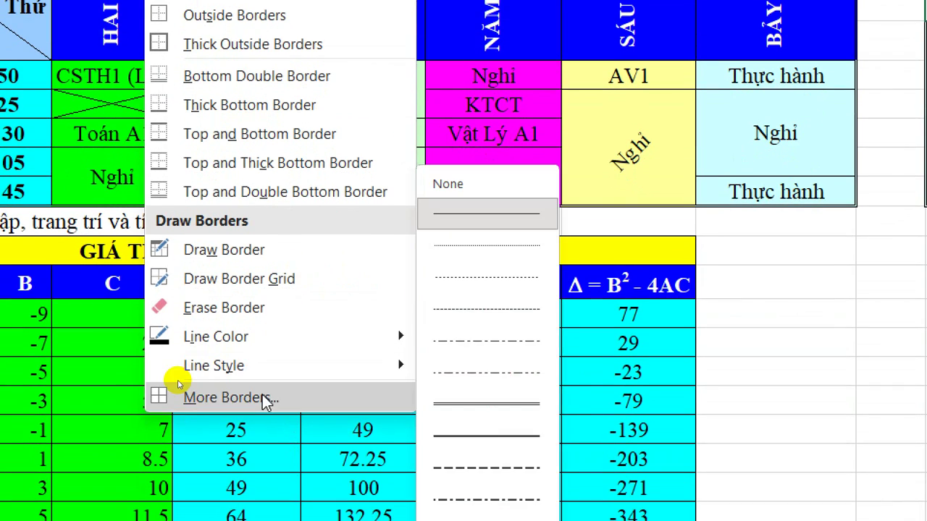
left_click(265, 398)
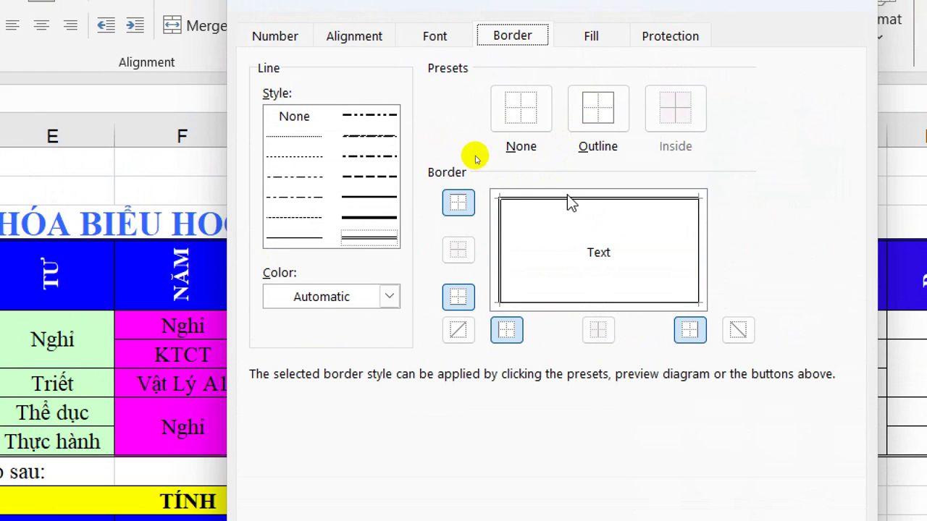
left_click(456, 206)
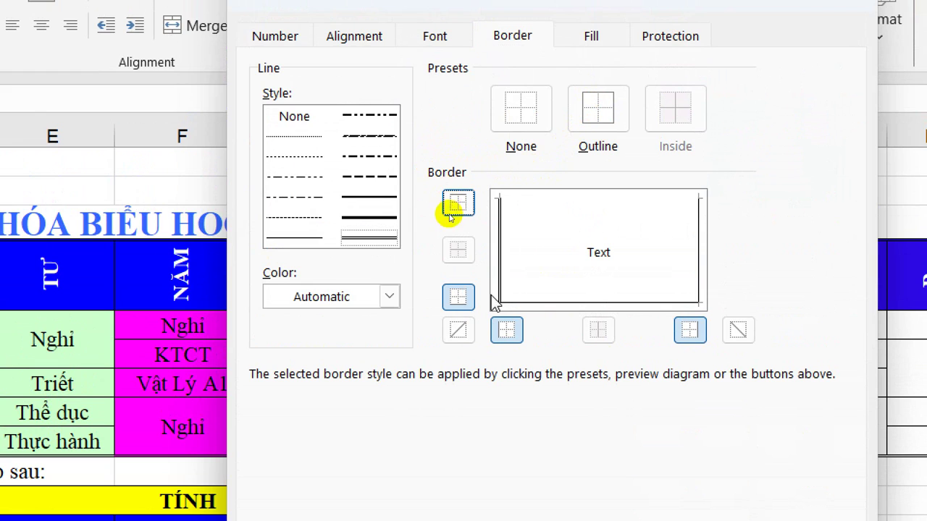
left_click(507, 333)
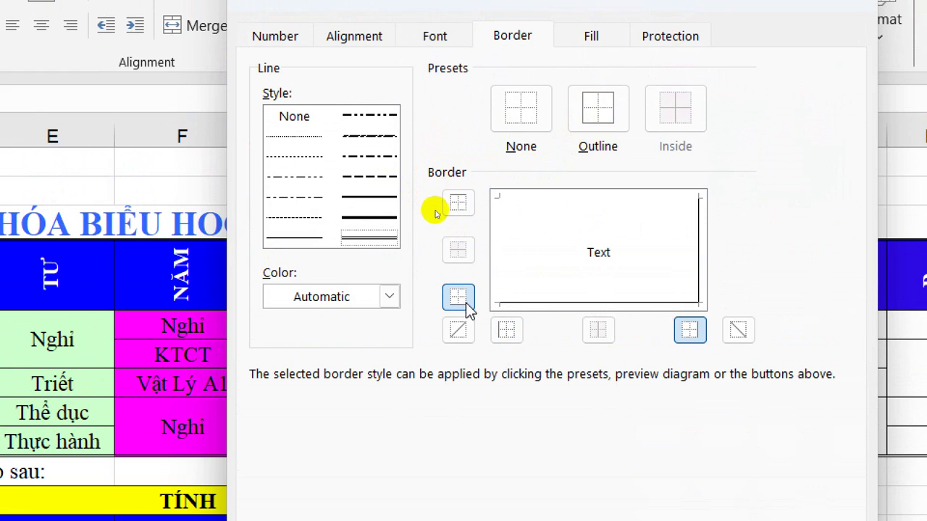
left_click(689, 332)
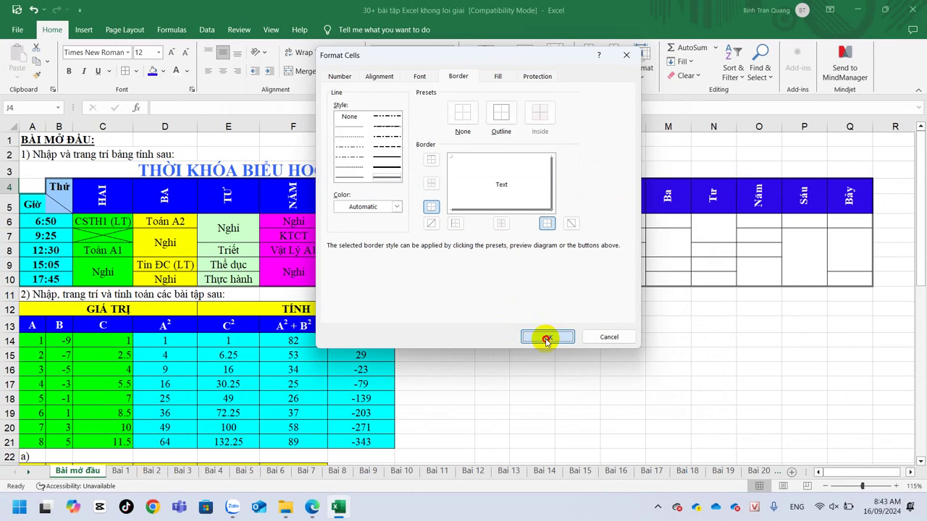
left_click(544, 335)
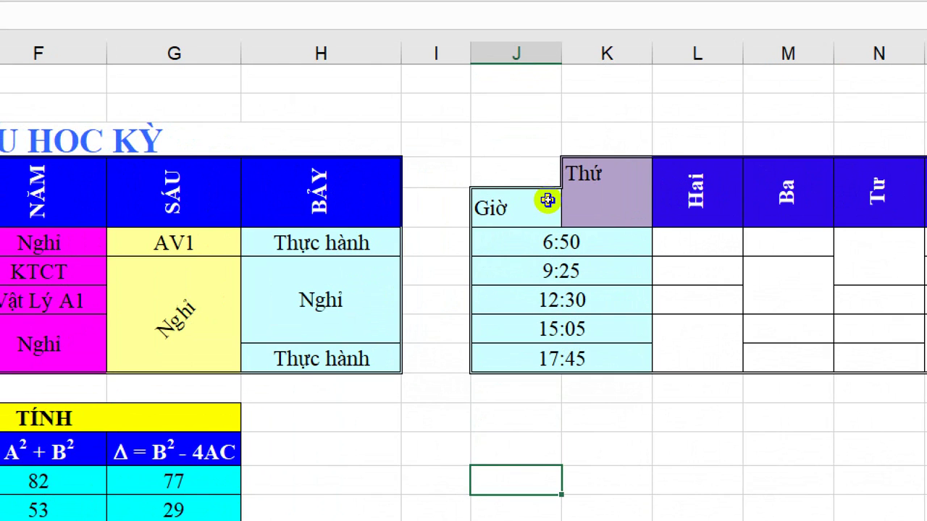
left_click(571, 197)
left_click_drag(538, 181, 572, 199)
left_click(603, 200)
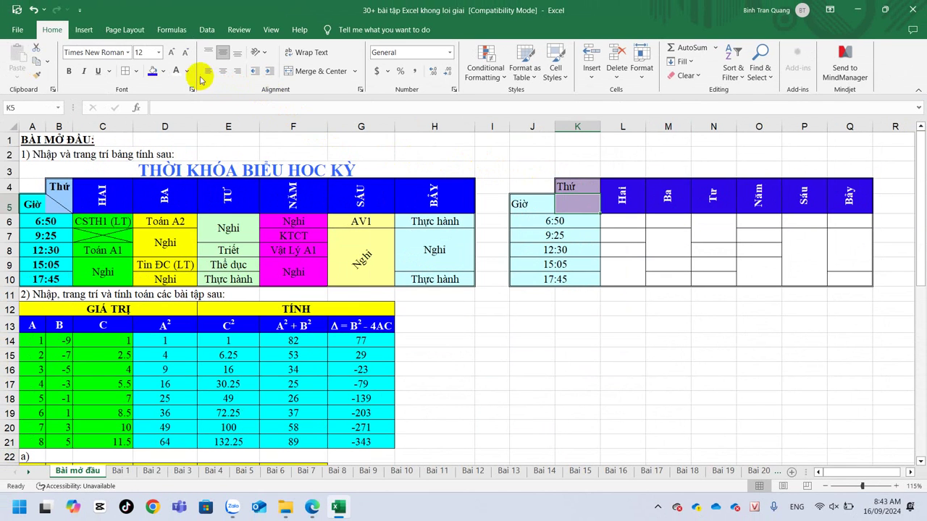
Step: Add a top-left to bottom-right diagonal border to corner cell K5
left_click(136, 72)
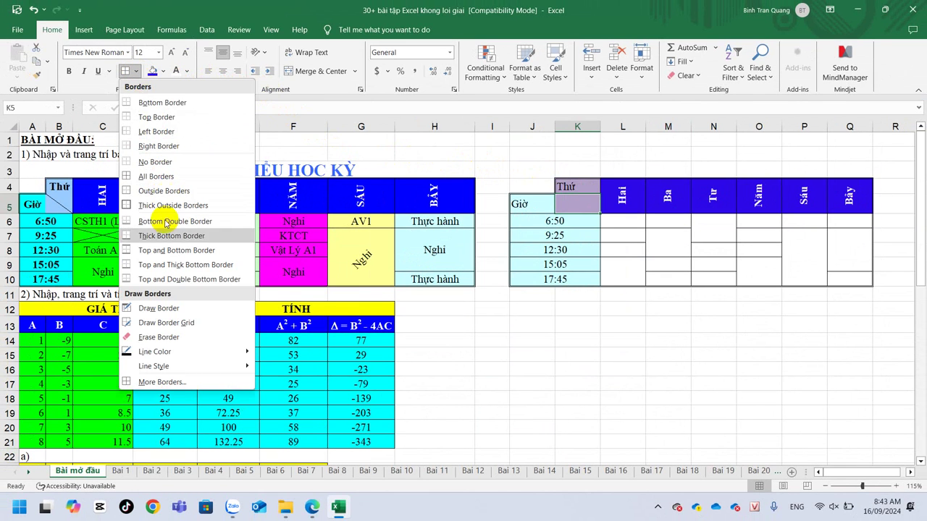
left_click(162, 381)
left_click(567, 223)
left_click(549, 338)
left_click(632, 370)
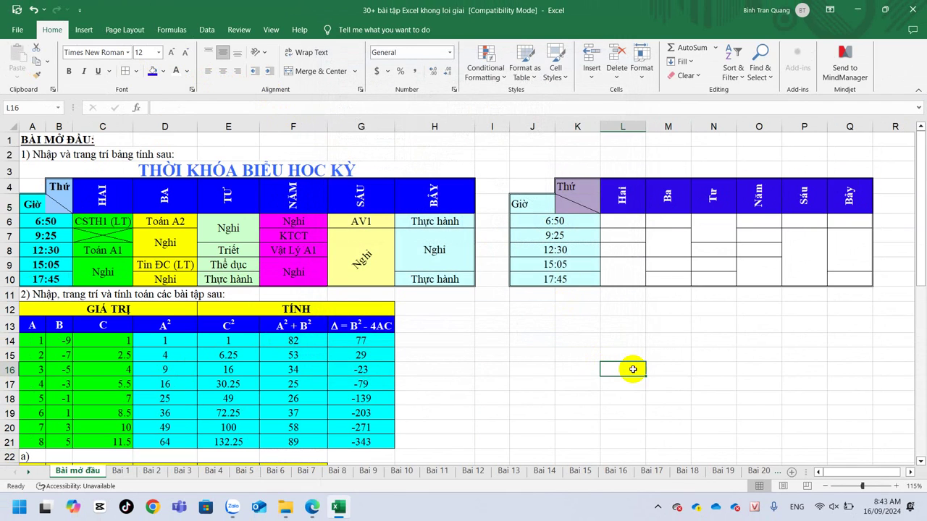
Step: Cross cell L7 under Hai with both diagonal borders to form an X
left_click(632, 250)
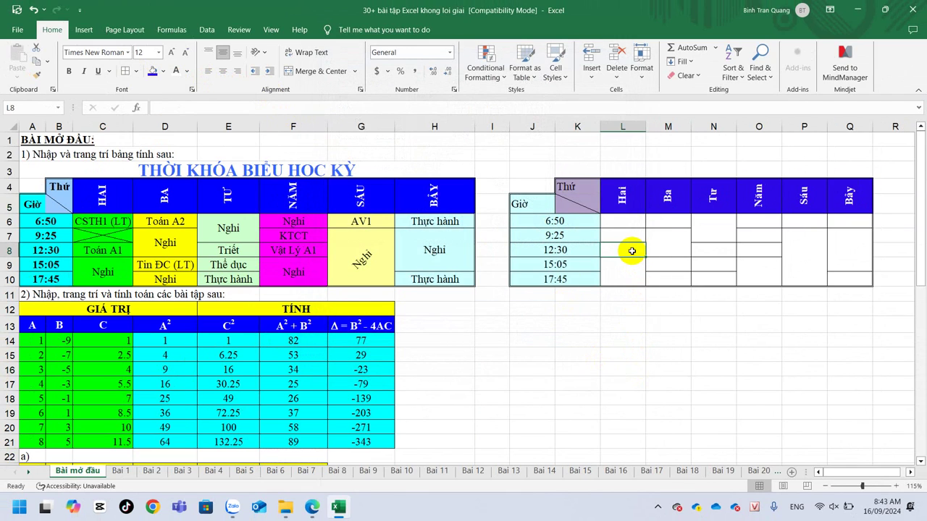
left_click(631, 236)
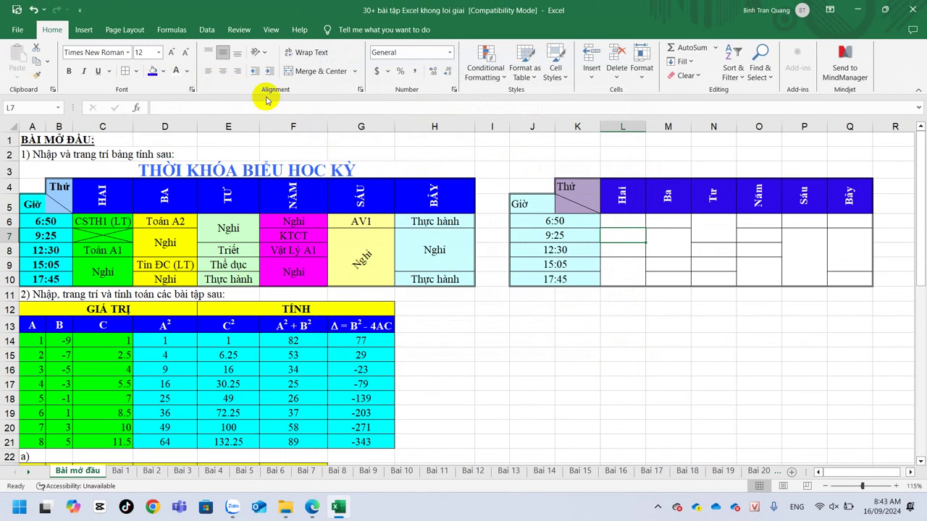
left_click(135, 71)
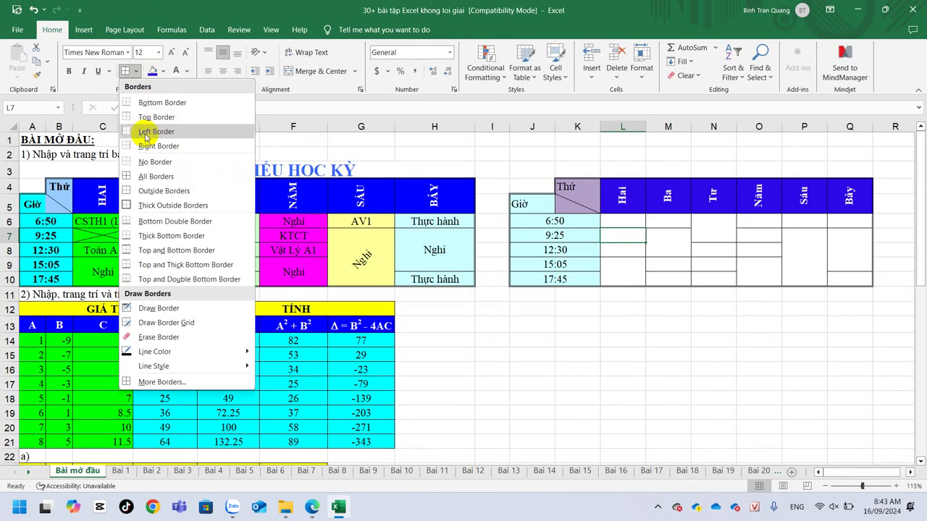
left_click(170, 387)
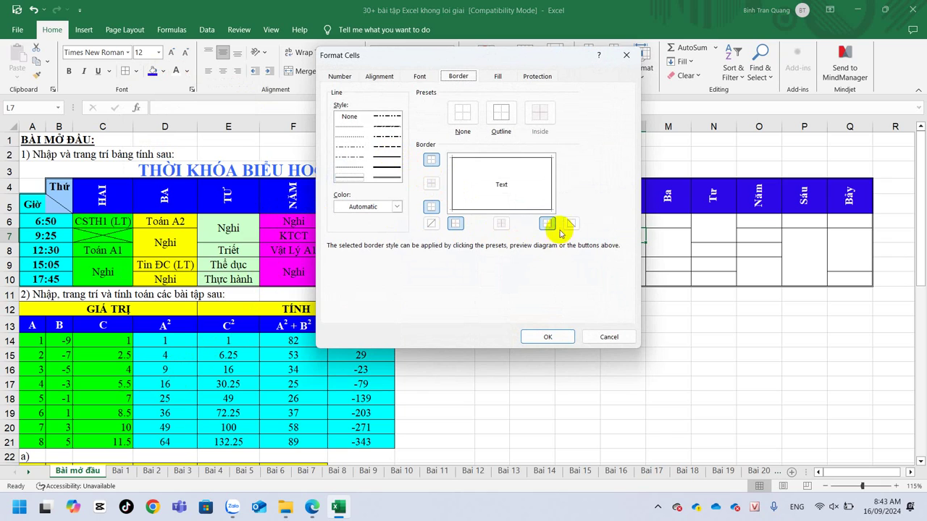
left_click(571, 224)
left_click(431, 224)
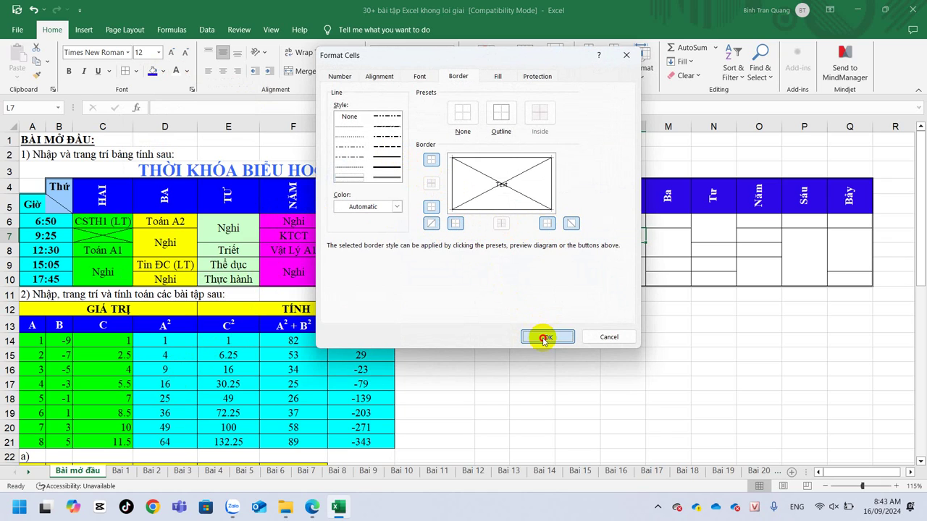
left_click(547, 337)
left_click(580, 425)
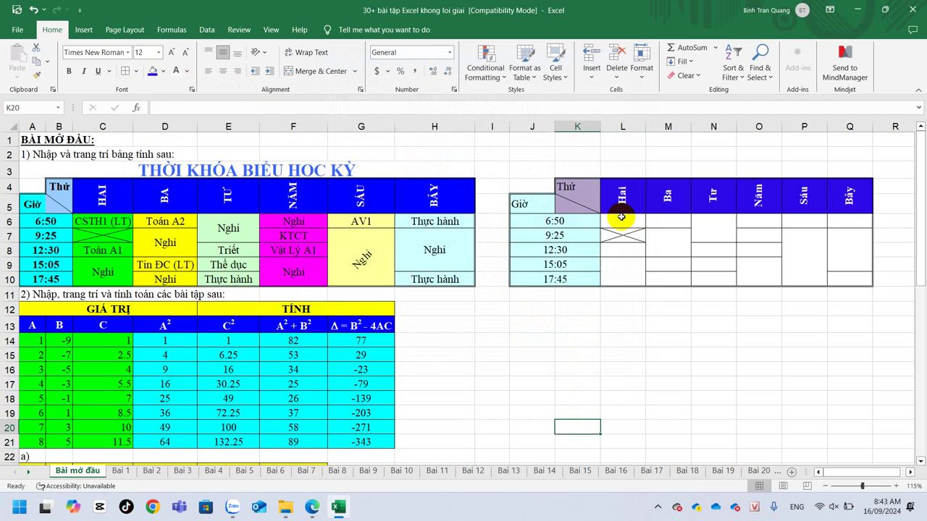
left_click_drag(621, 217, 617, 278)
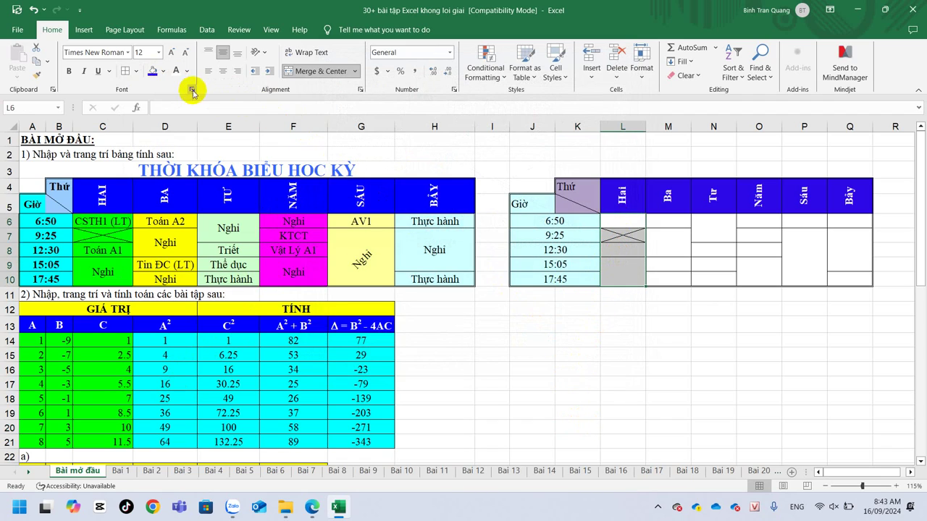
Step: Fill Hai cells L6:L10 light green and Ba cells M6:M10 yellow
left_click(162, 71)
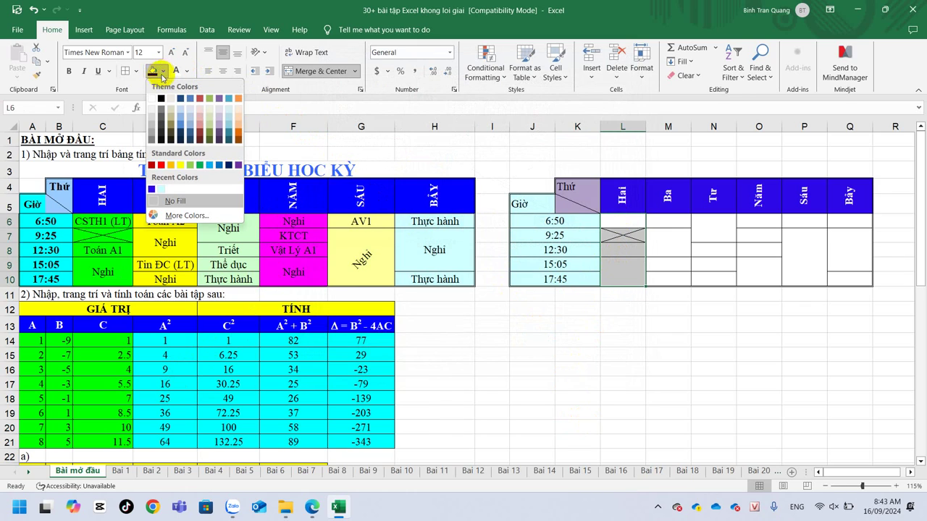
left_click(190, 165)
left_click(609, 248)
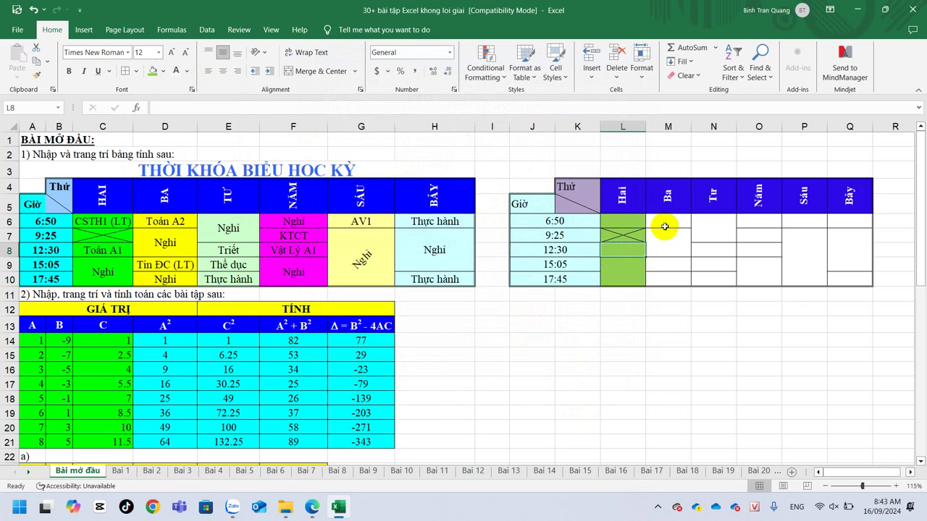
left_click_drag(651, 226, 680, 278)
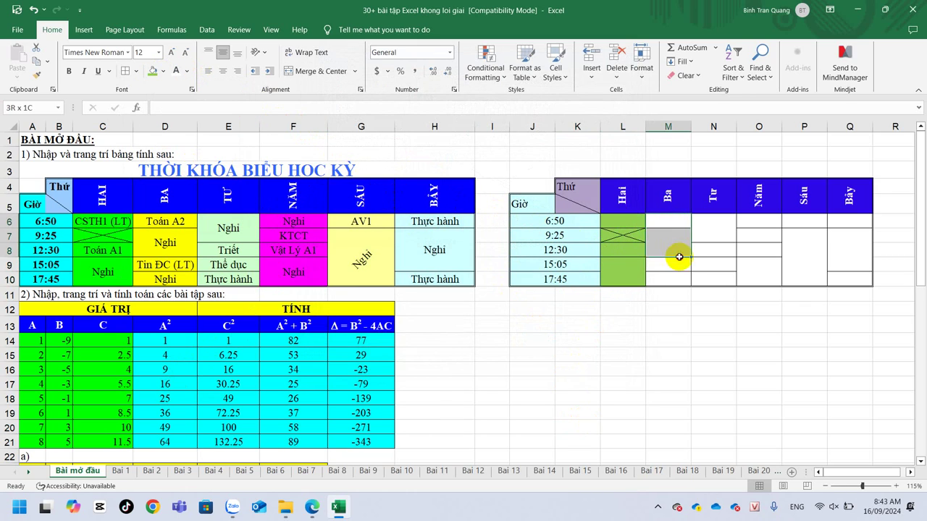
left_click(165, 71)
left_click(181, 165)
left_click_drag(661, 203, 643, 210)
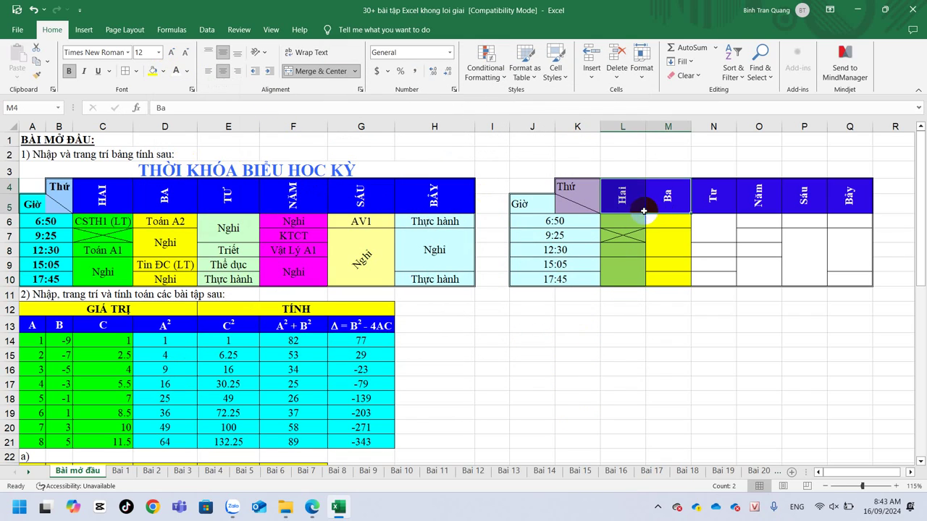
left_click(714, 226)
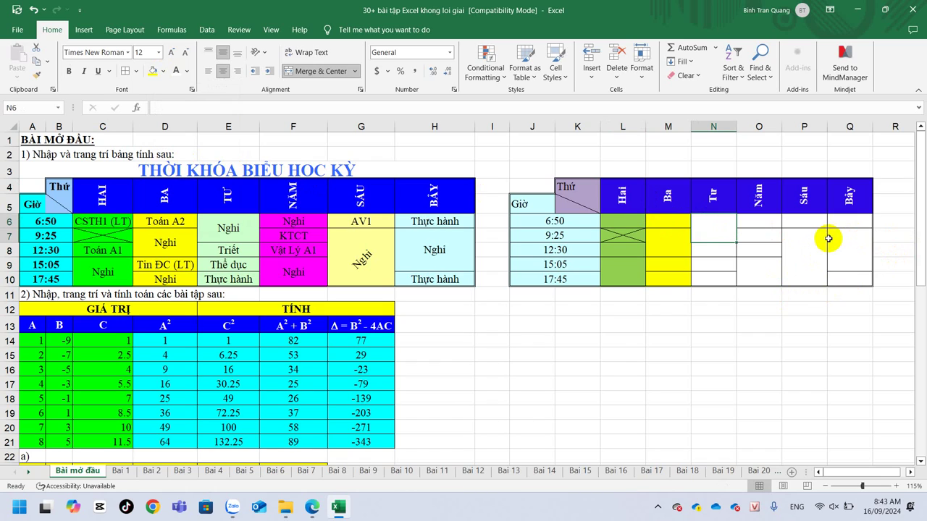
Step: Enter Nghỉ in the merged Sáu cell P7:P10 and tilt it counterclockwise
left_click(796, 253)
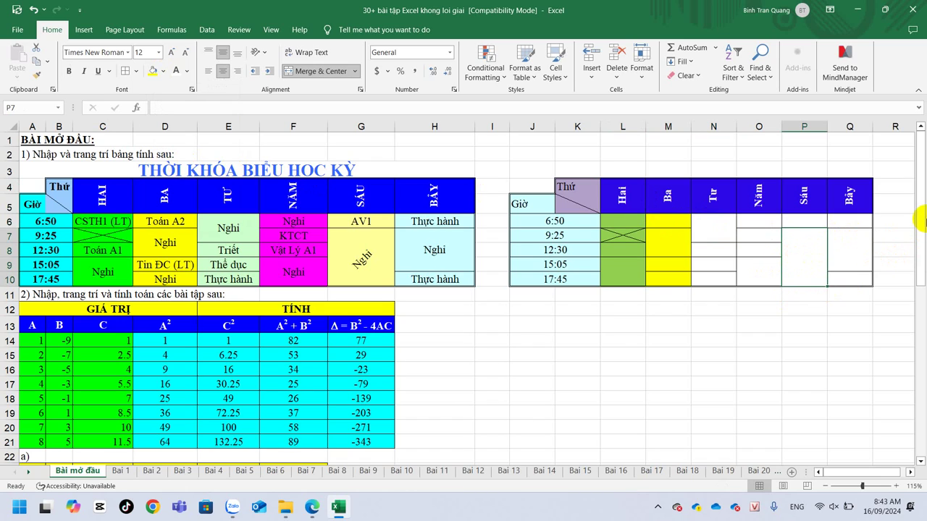
type("Nghỉ")
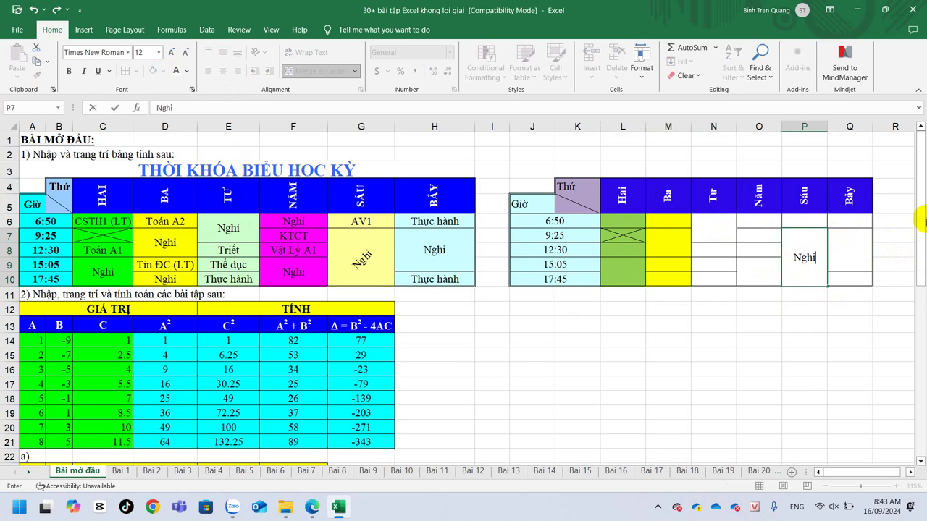
left_click(832, 322)
left_click(804, 256)
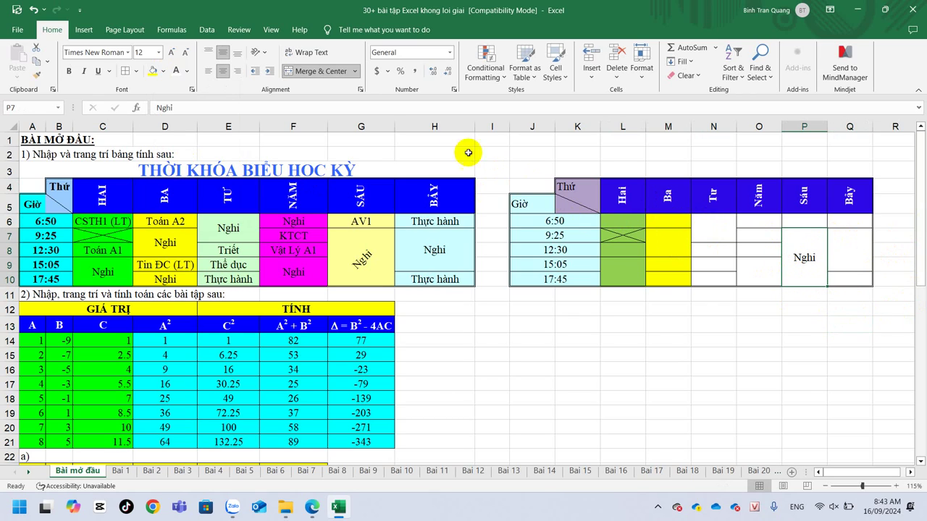
left_click(267, 53)
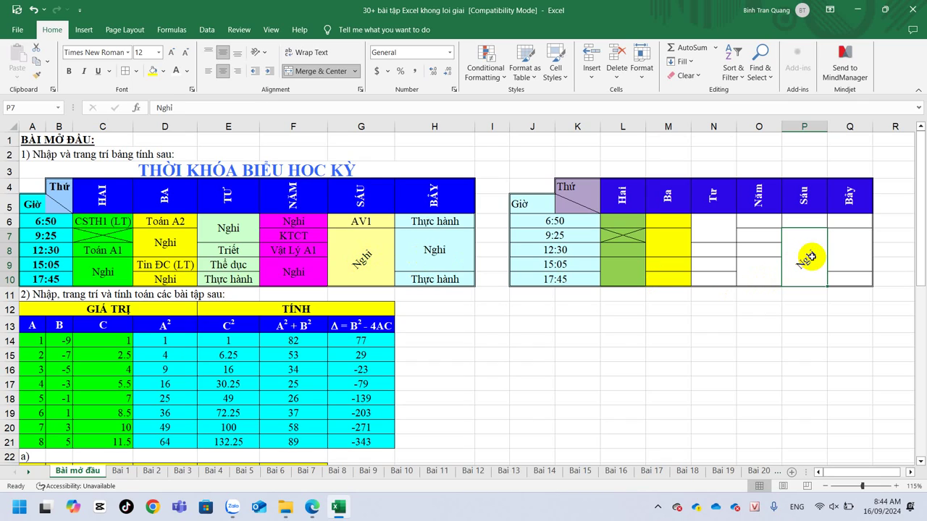
left_click(758, 385)
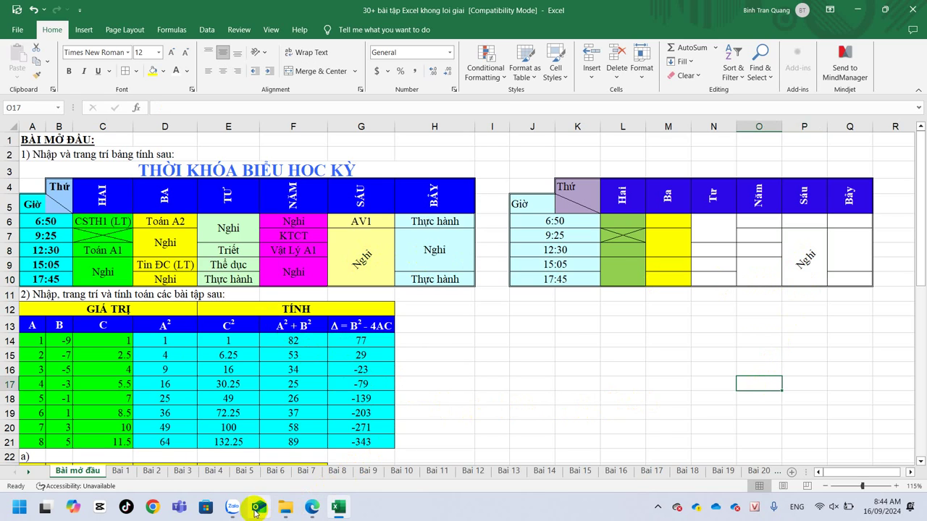
left_click(231, 509)
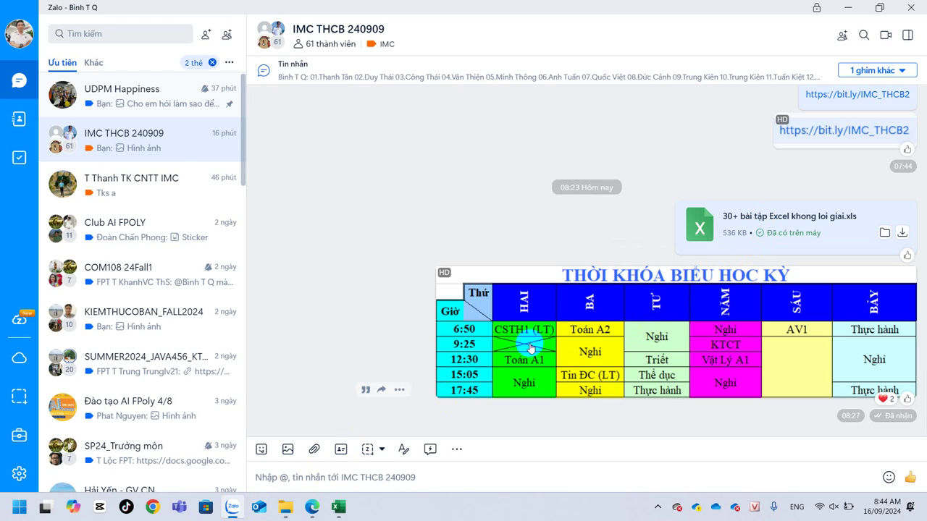
mouse_move(676, 333)
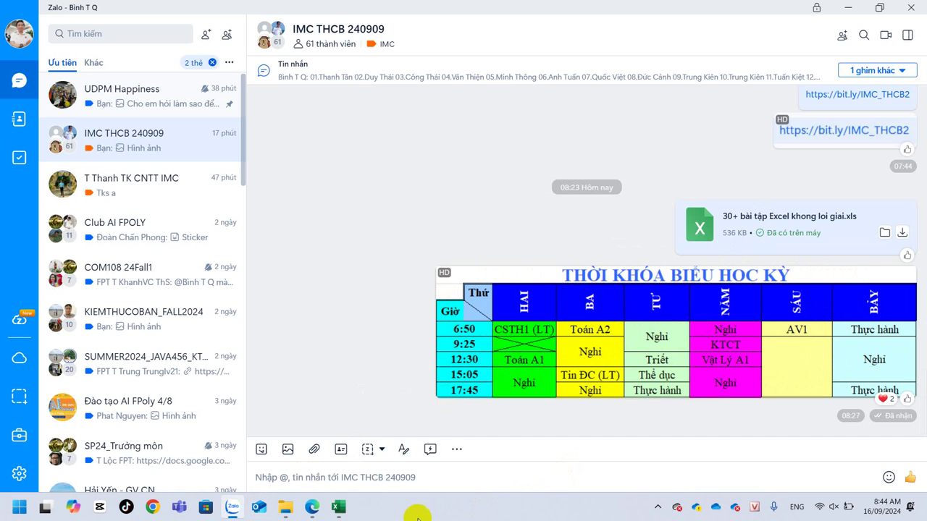
left_click(338, 507)
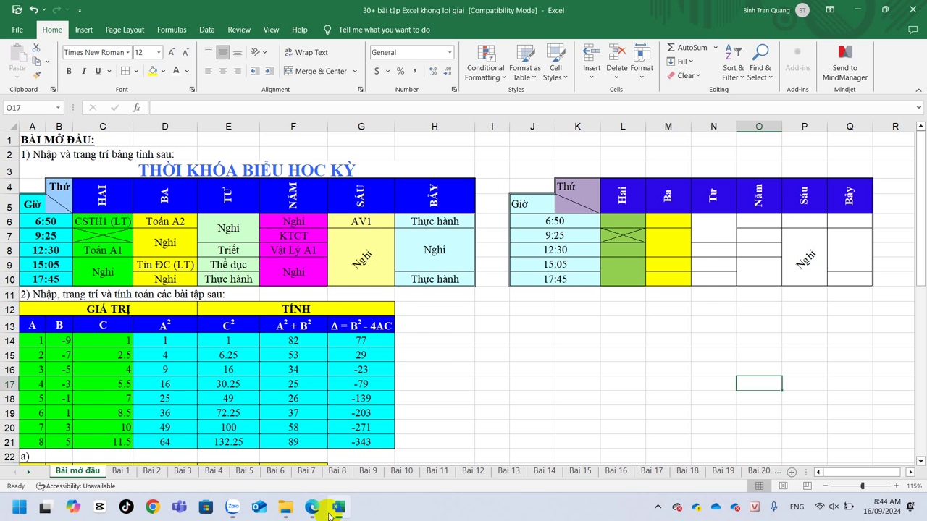
left_click(537, 368)
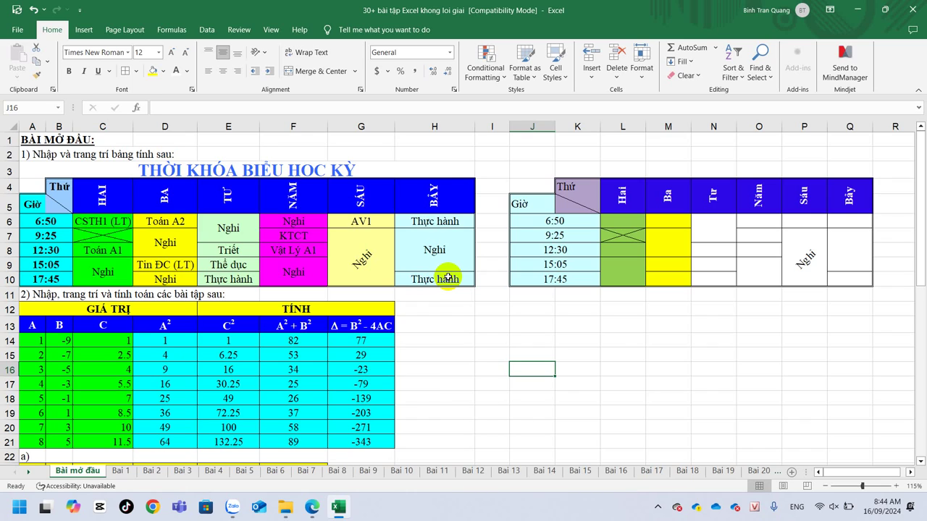
Step: Remove all borders from the copied timetable J4:Q10
mouse_move(534, 181)
left_mouse_down()
mouse_move(765, 268)
mouse_move(835, 272)
left_mouse_up()
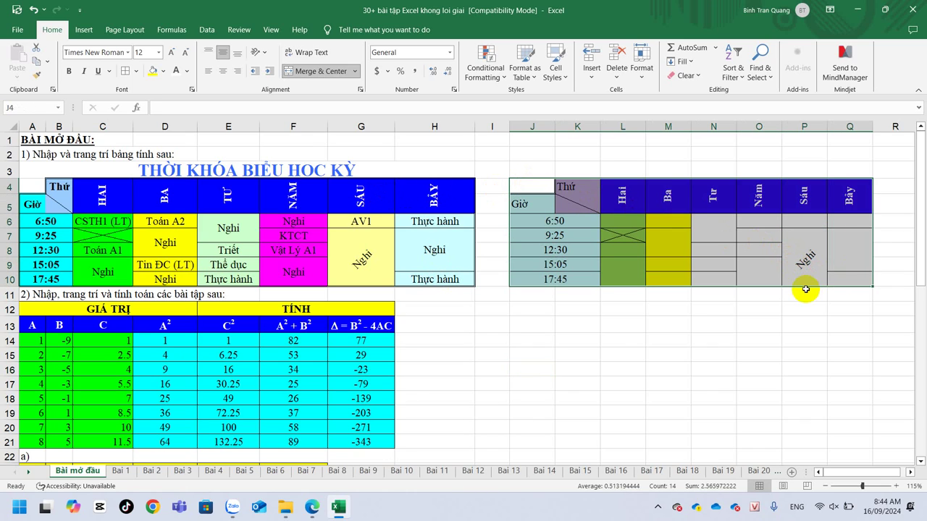
left_click(136, 71)
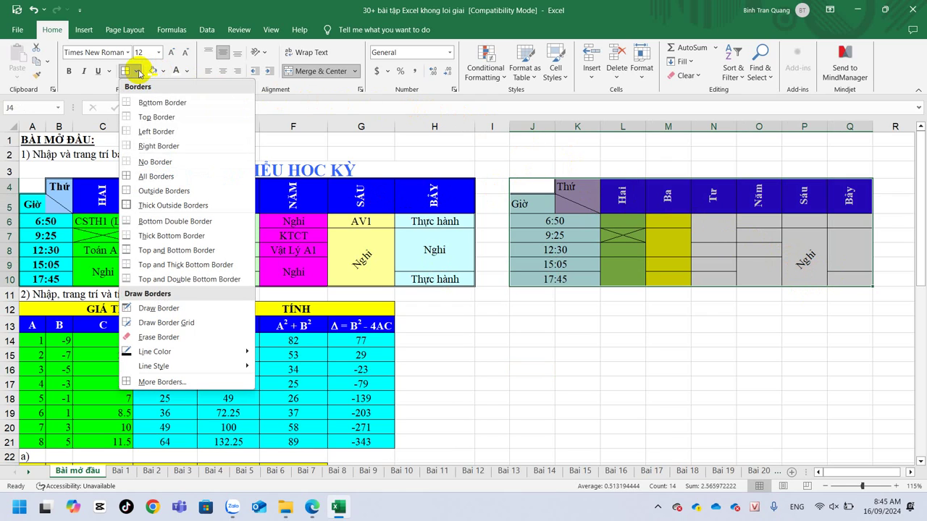
left_click(166, 162)
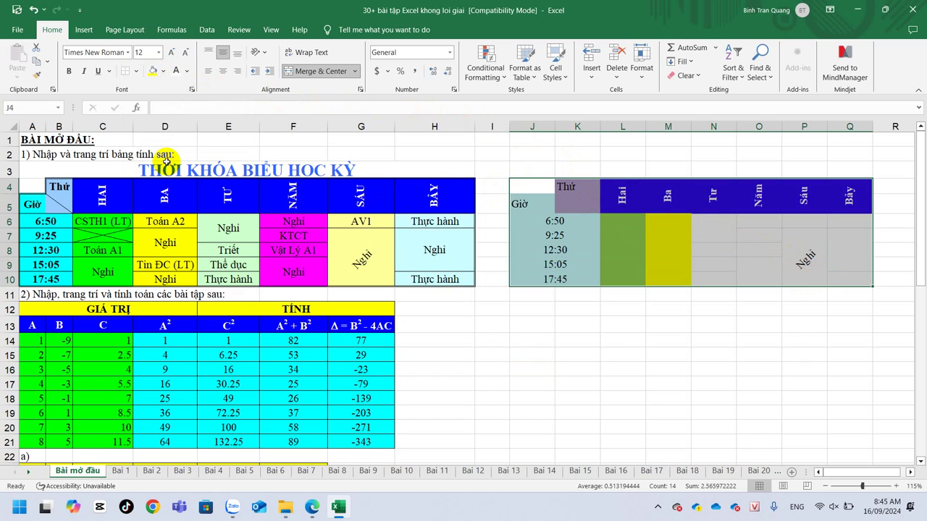
left_click(570, 323)
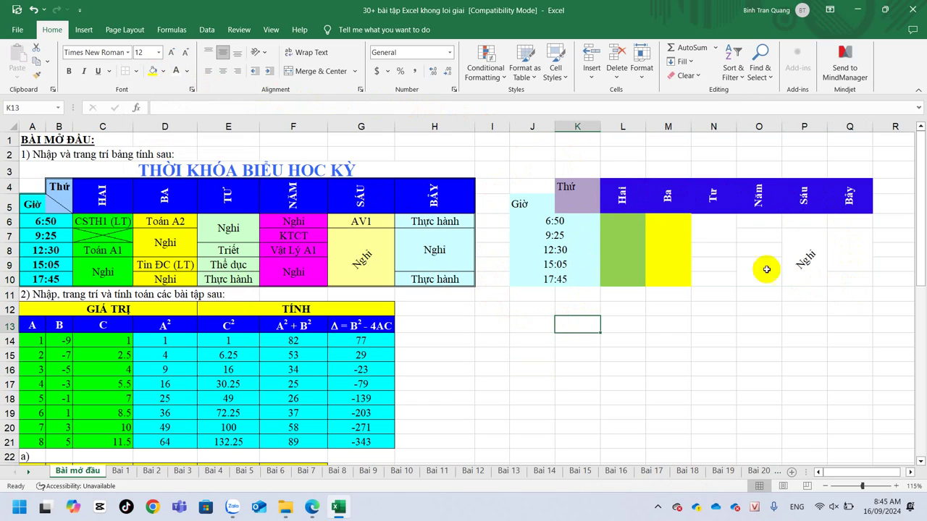
Step: Apply All Borders to every cell of J4:Q10
left_click_drag(543, 187, 843, 265)
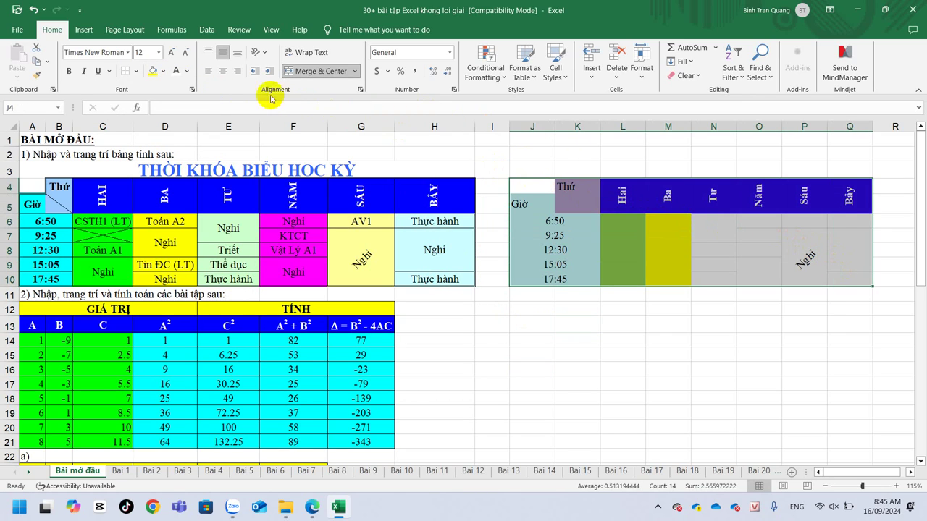
left_click(138, 72)
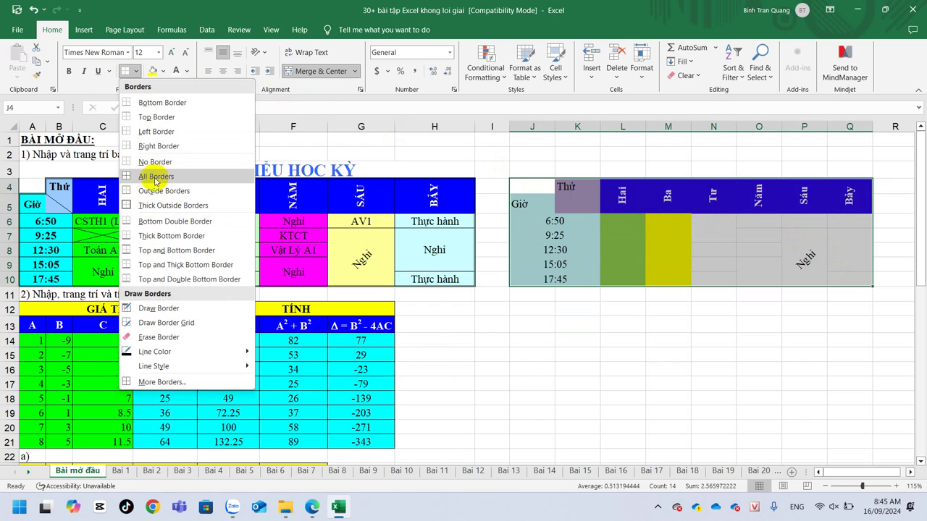
left_click(150, 179)
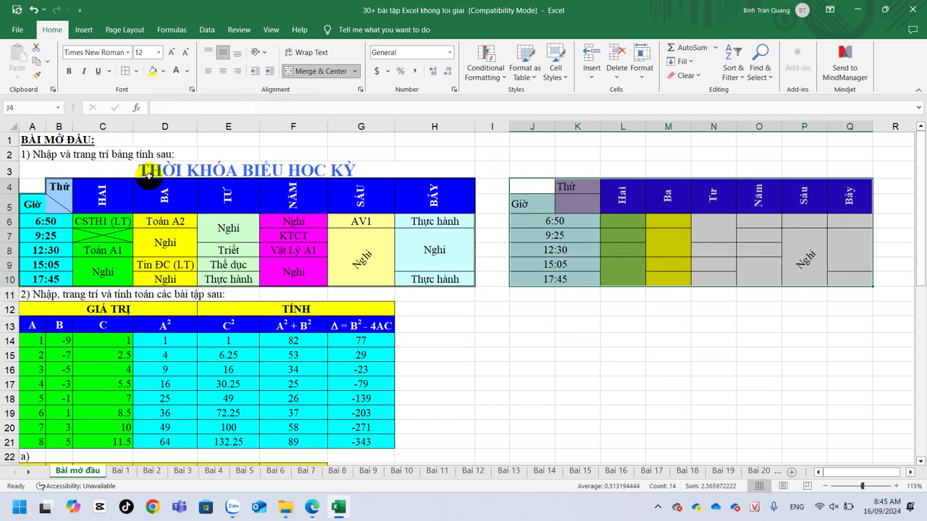
left_click(137, 71)
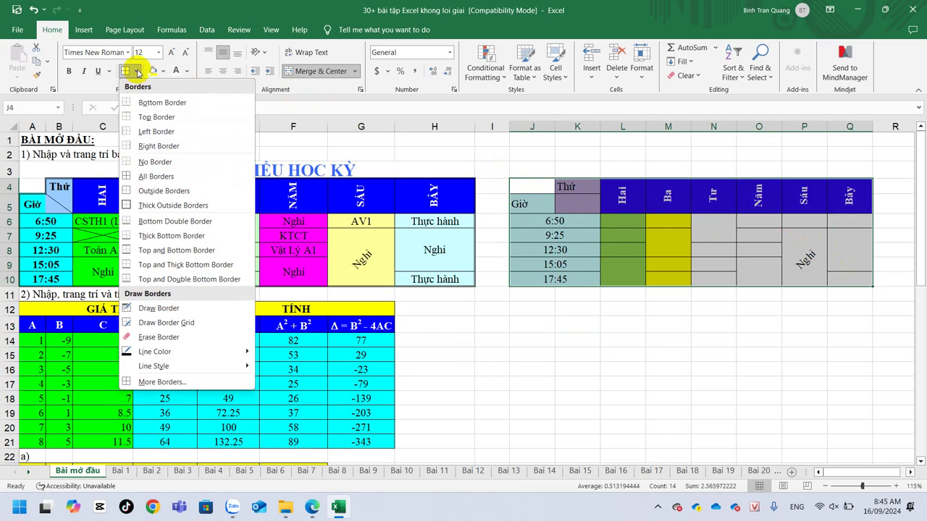
left_click(179, 383)
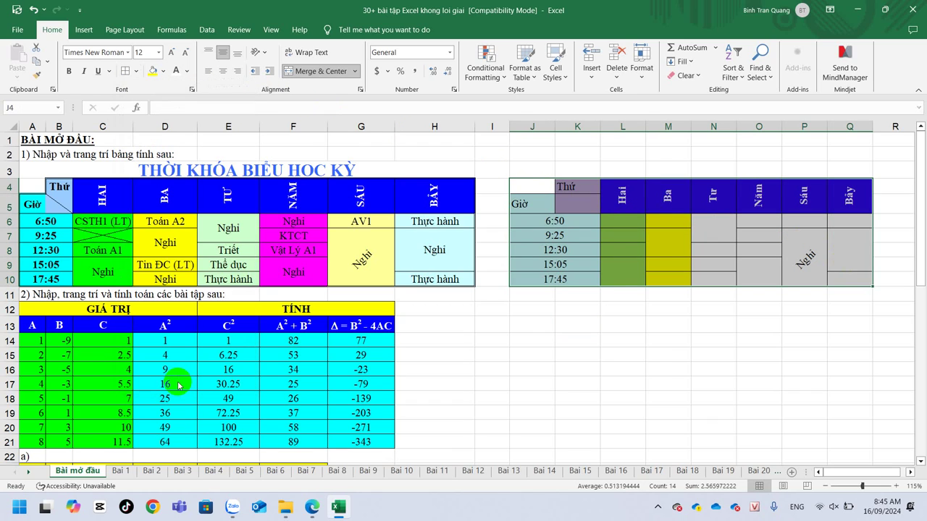
Step: Frame the copied timetable J4:Q10 with a double-line outline border
left_click(380, 179)
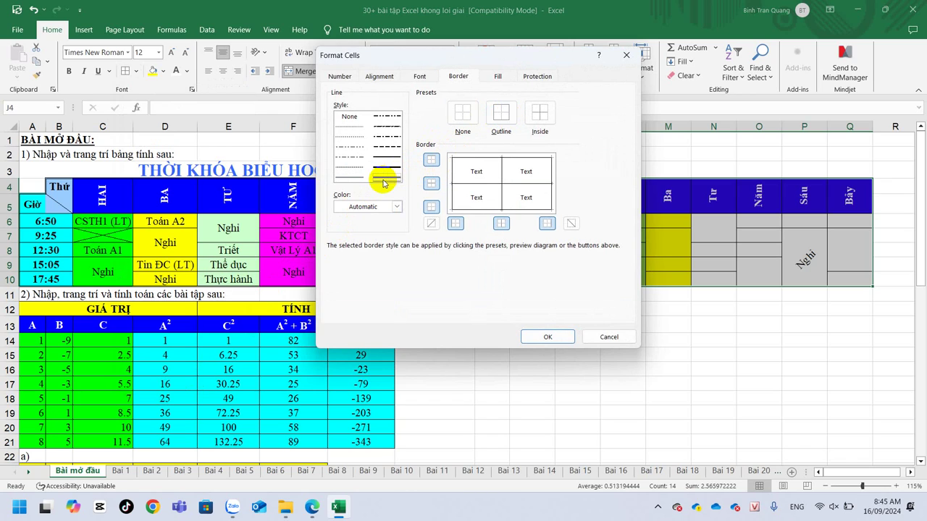
left_click(505, 120)
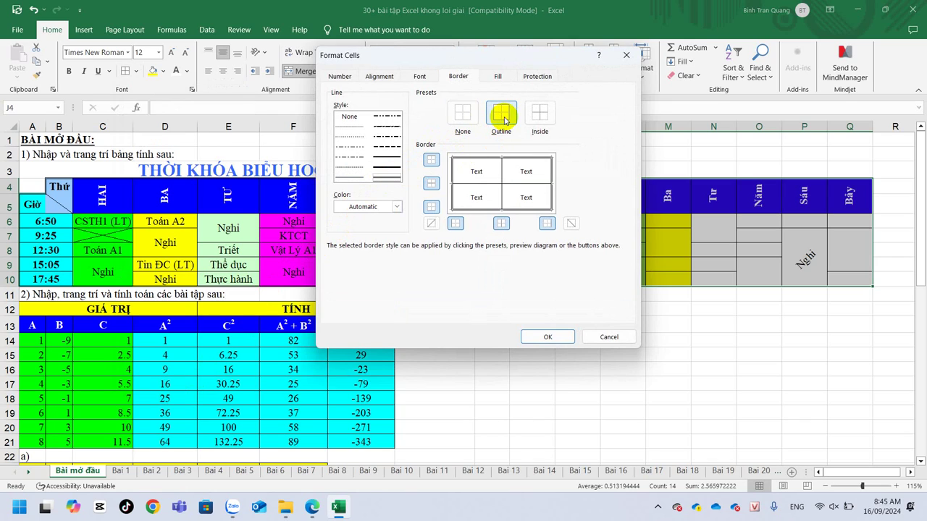
left_click(548, 336)
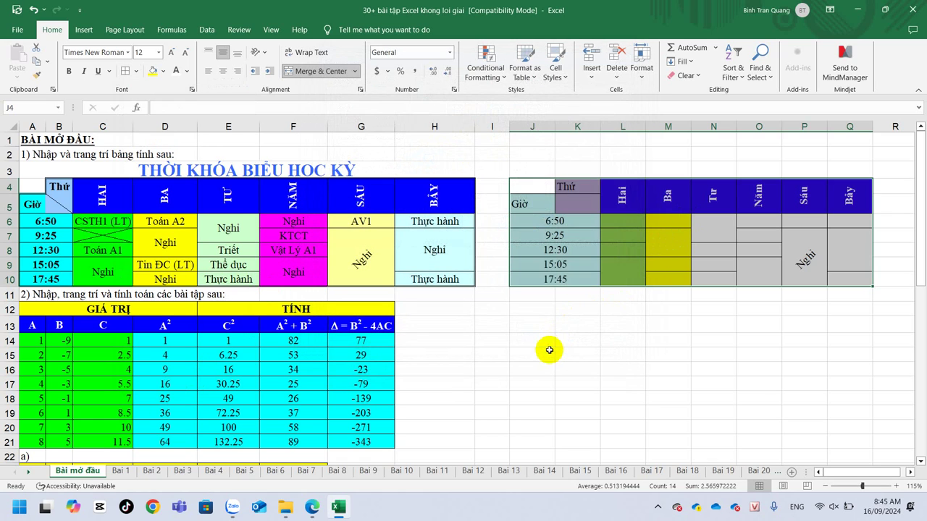
left_click(549, 352)
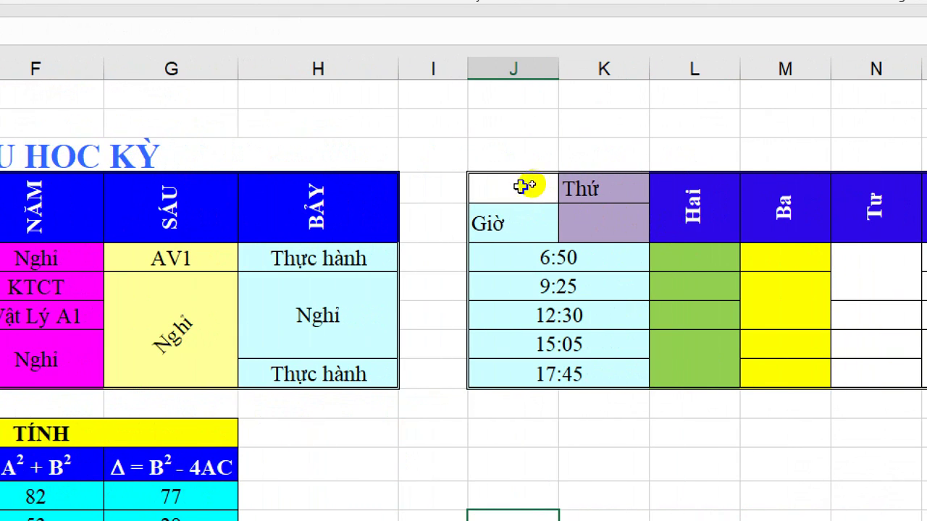
left_click(521, 187)
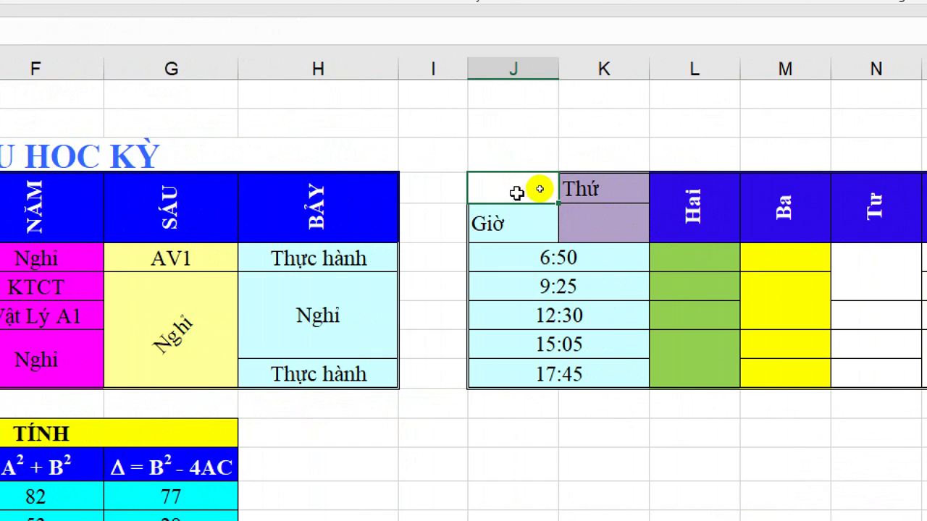
left_click(524, 152)
left_click(526, 189)
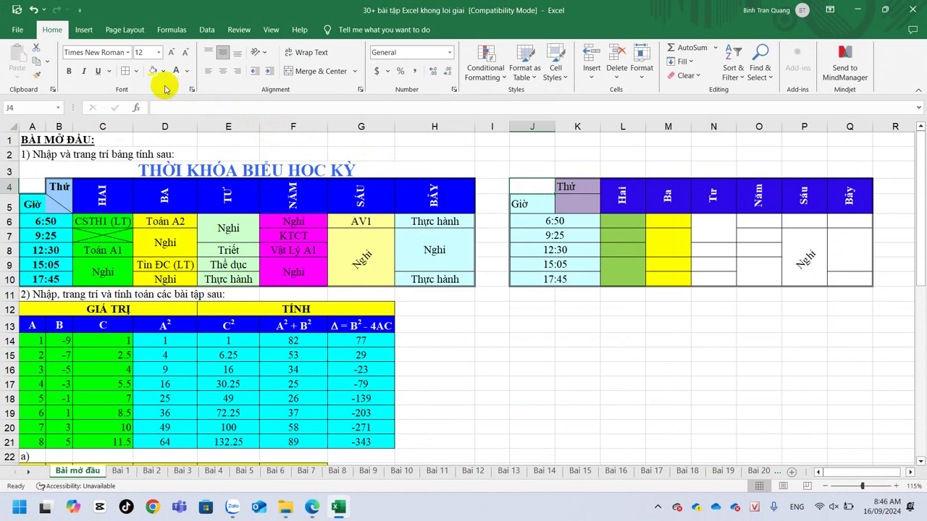
left_click(137, 71)
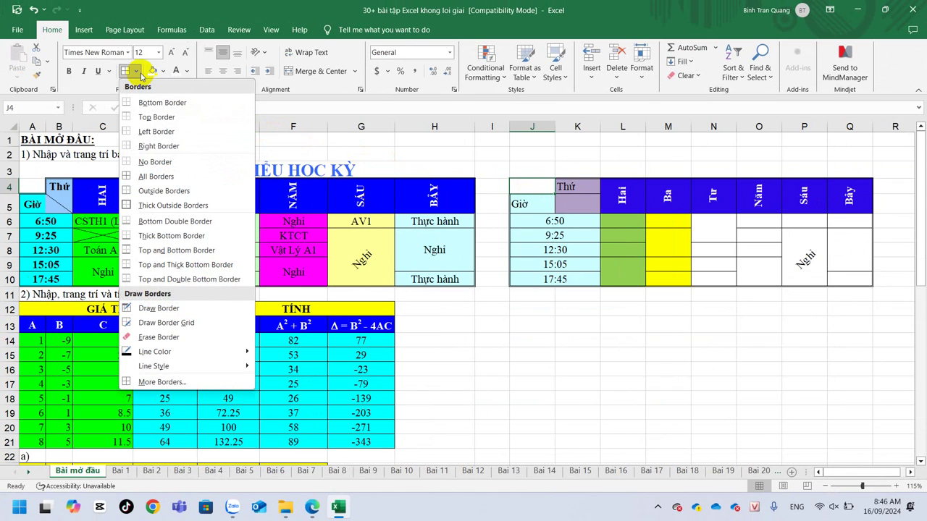
Step: Clear J4's top and left borders and give it double-line bottom and right borders
left_click(165, 382)
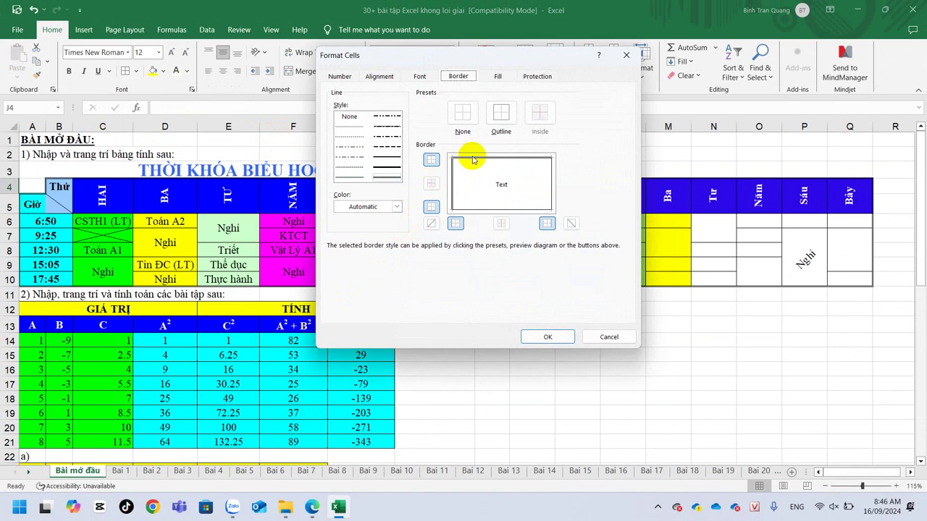
left_click(432, 160)
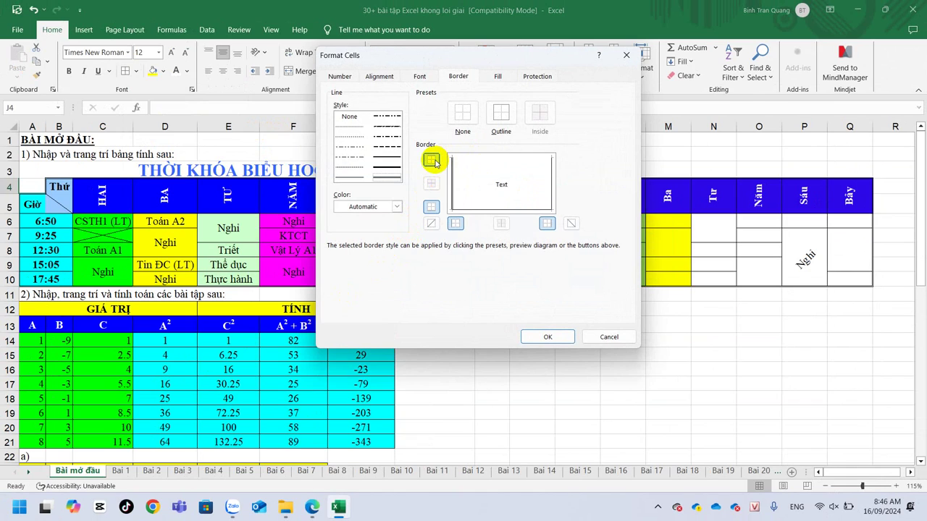
left_click(454, 225)
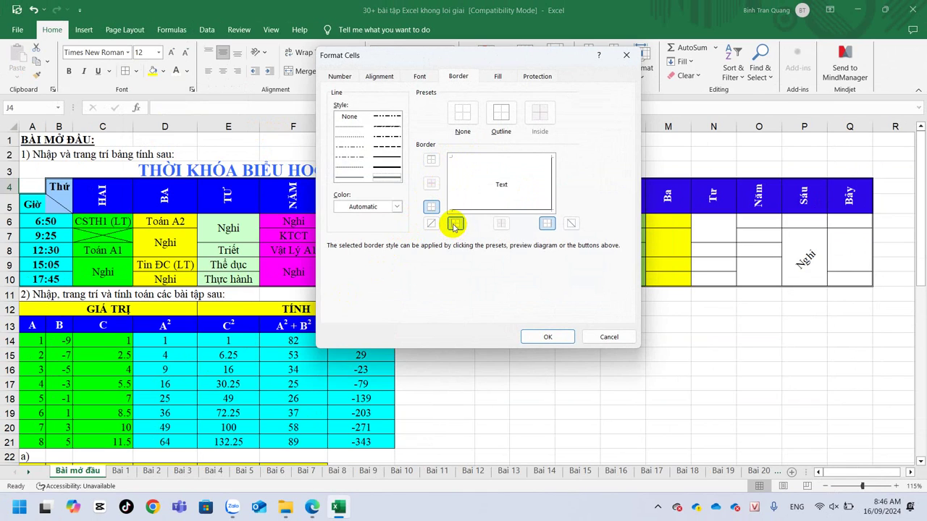
left_click(390, 180)
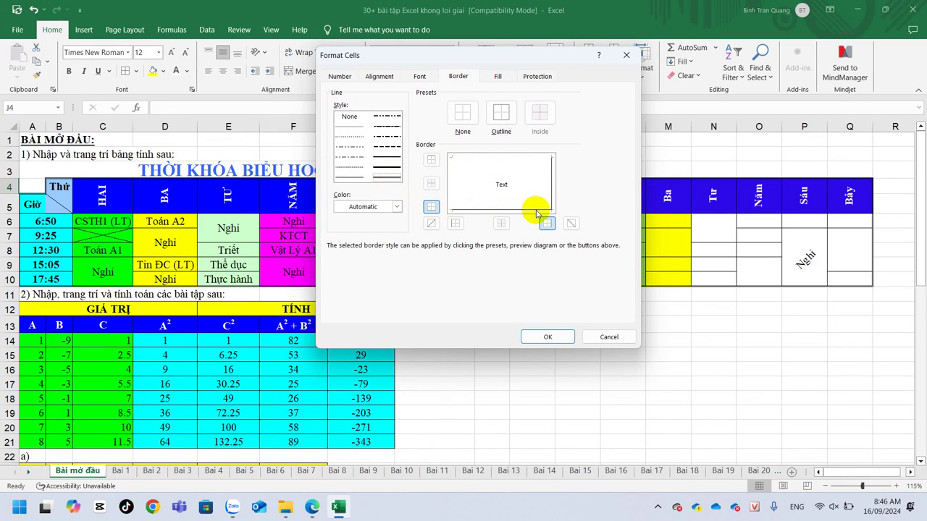
left_click(431, 206)
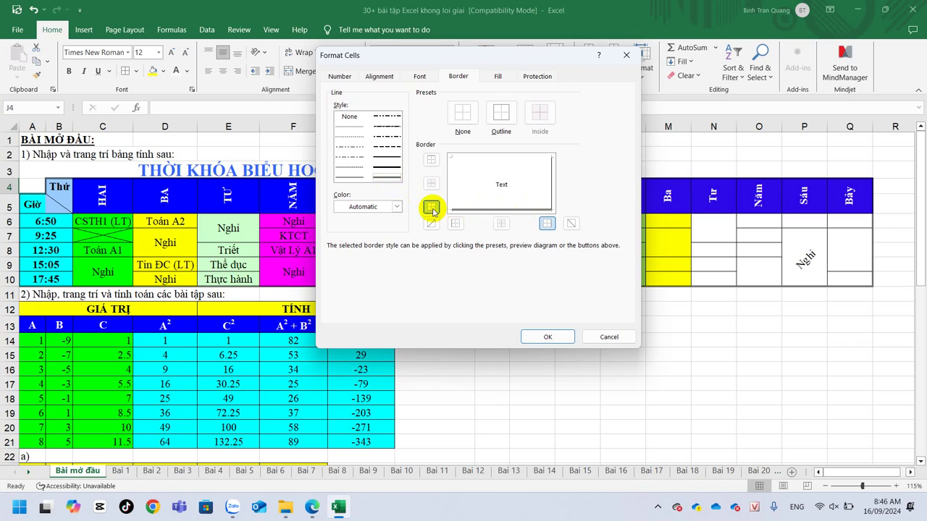
left_click(547, 226)
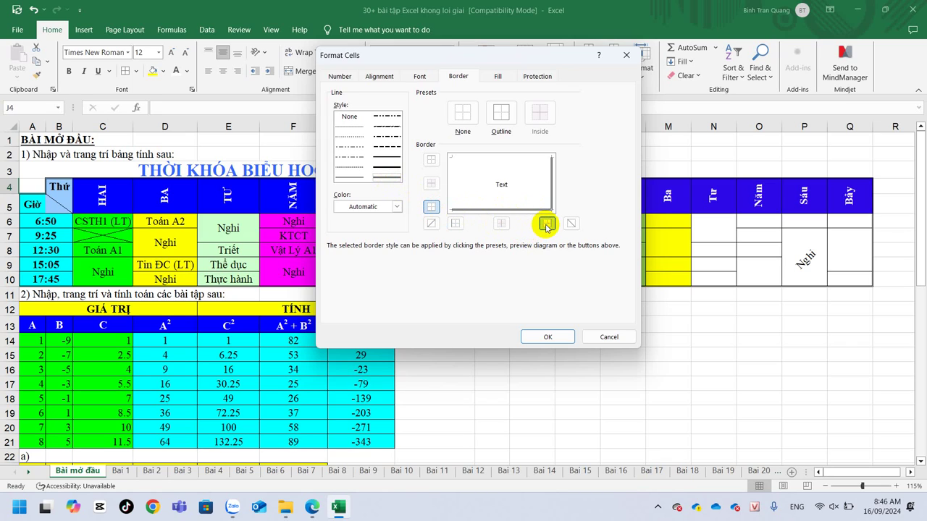
left_click(548, 337)
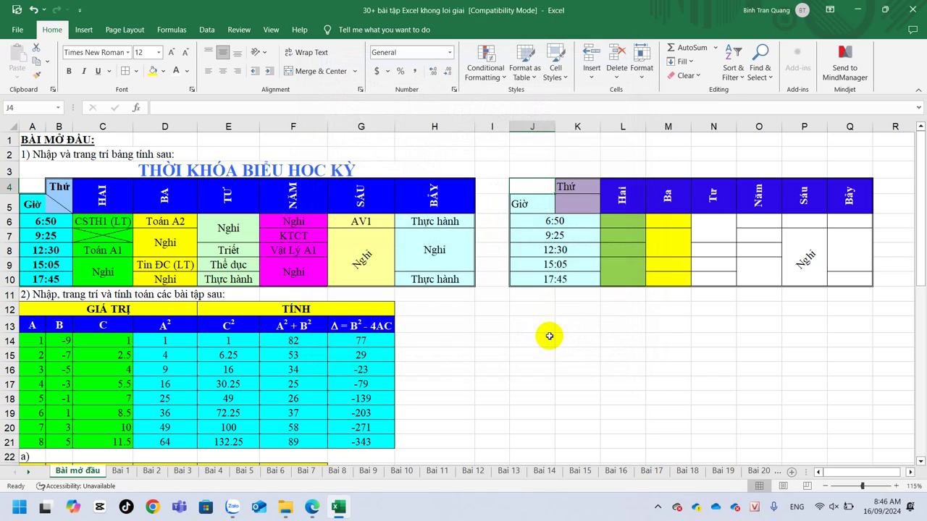
left_click(566, 270)
left_click(556, 229)
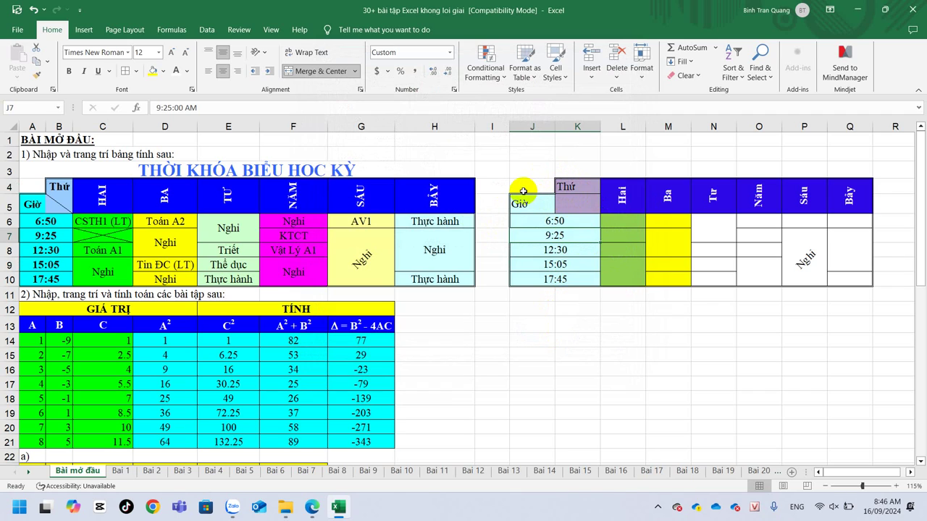
Step: Add a diagonal-down border line across cell K5 under Thứ
left_click(579, 202)
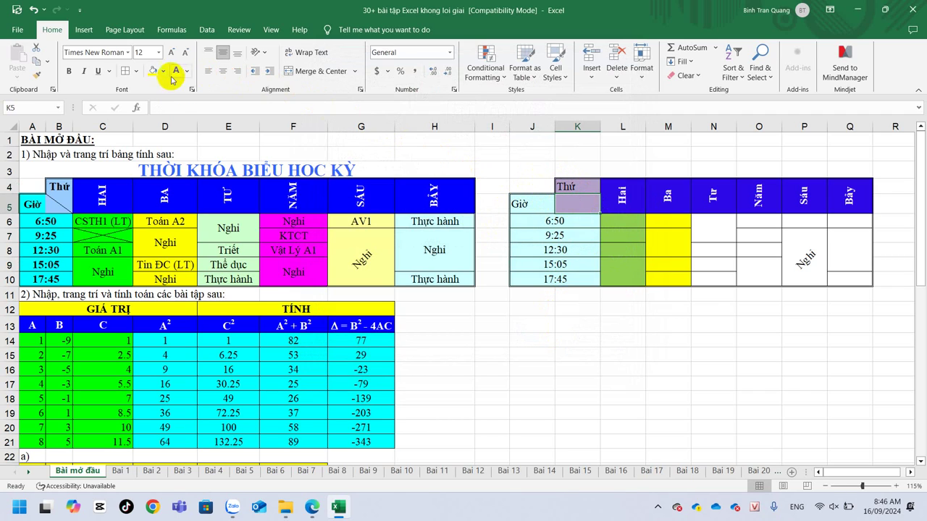
left_click(136, 71)
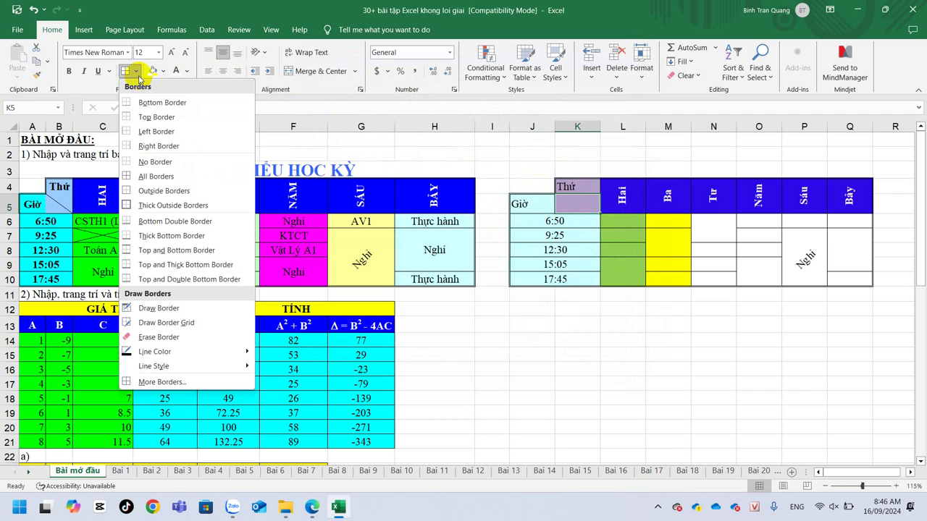
left_click(157, 382)
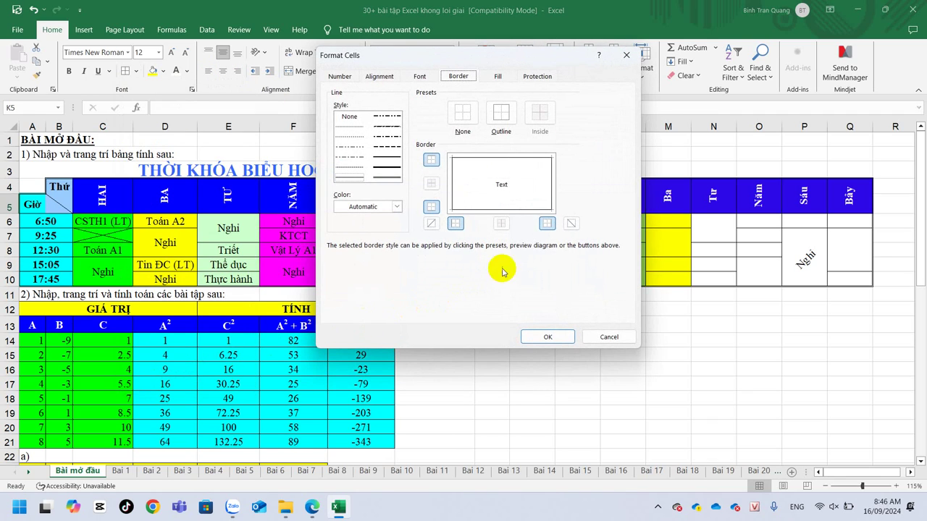
left_click(570, 223)
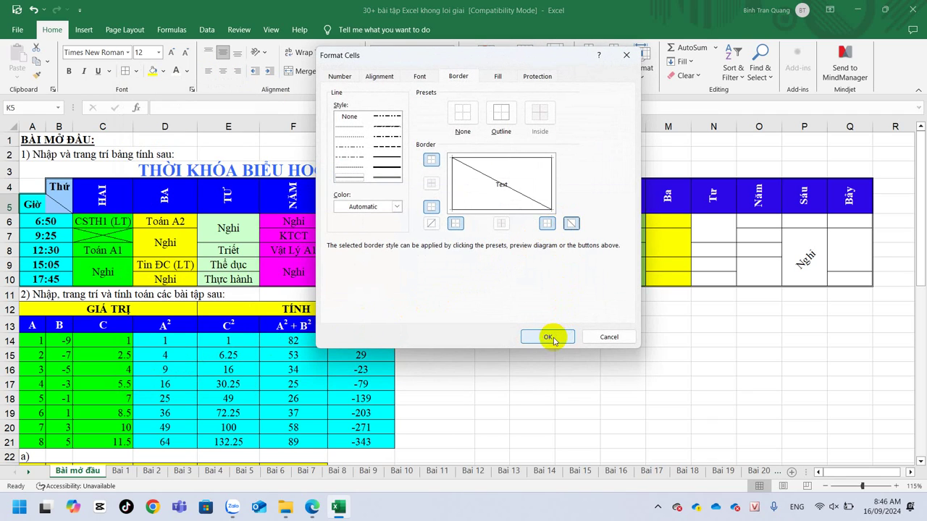
left_click(549, 338)
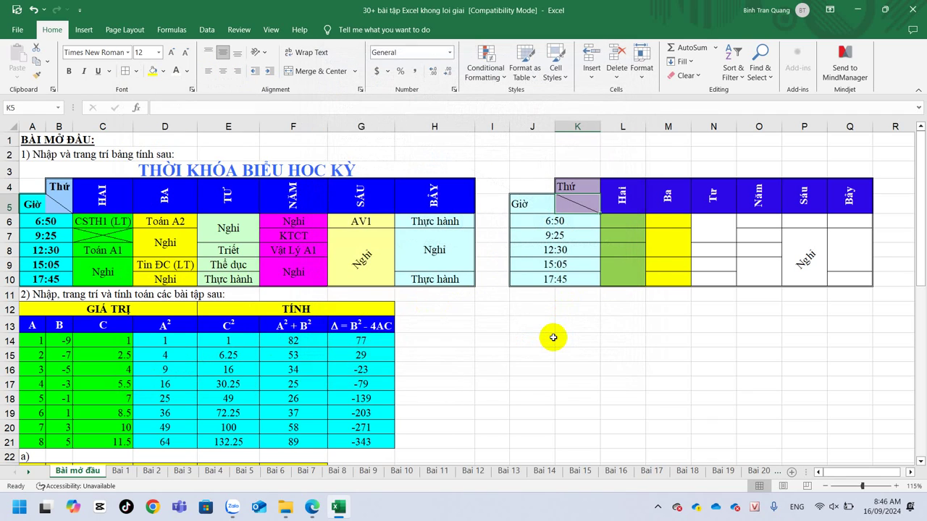
Step: Cross cell L7 in the Hai column with both diagonal borders to form an X
left_click(616, 234)
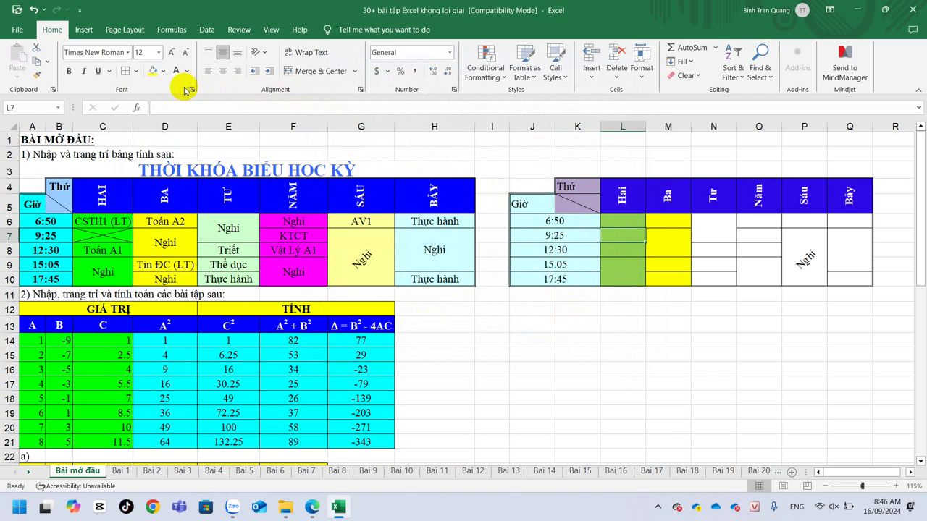
left_click(135, 73)
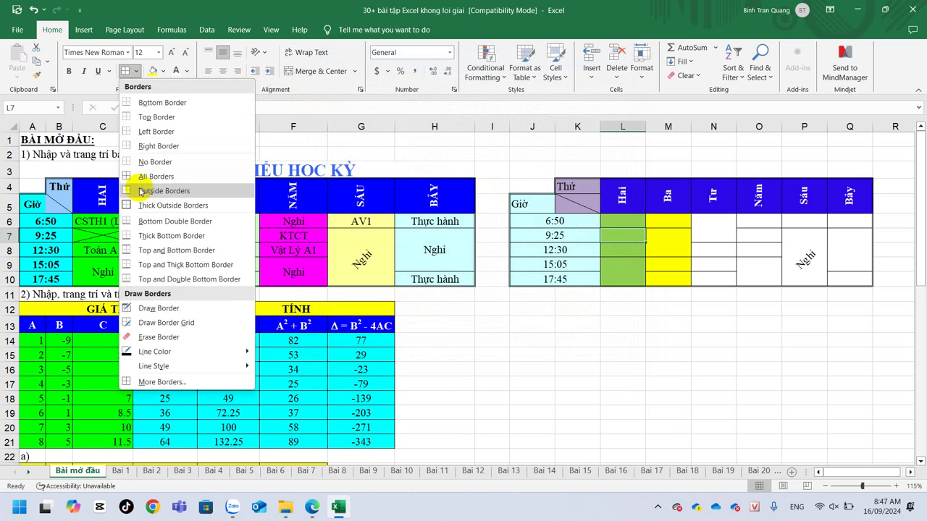
left_click(167, 382)
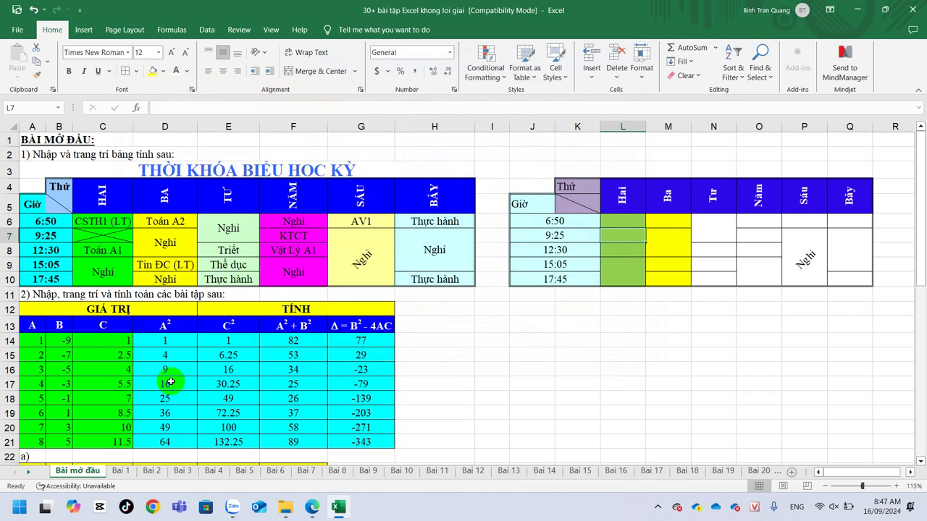
left_click(571, 223)
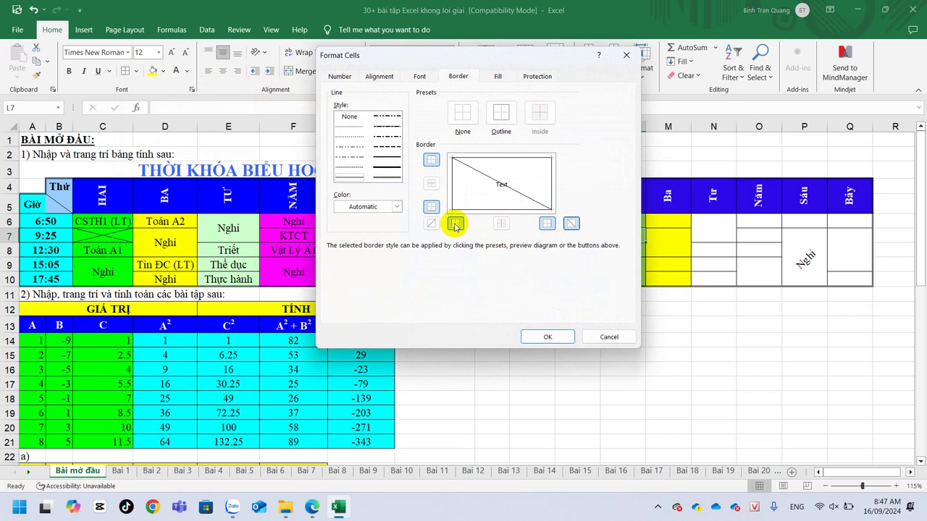
left_click(431, 224)
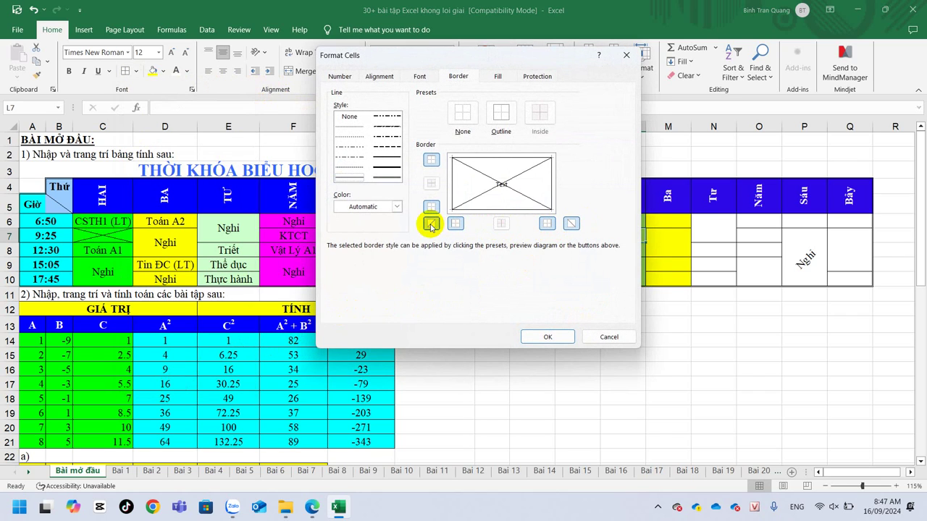
left_click(547, 336)
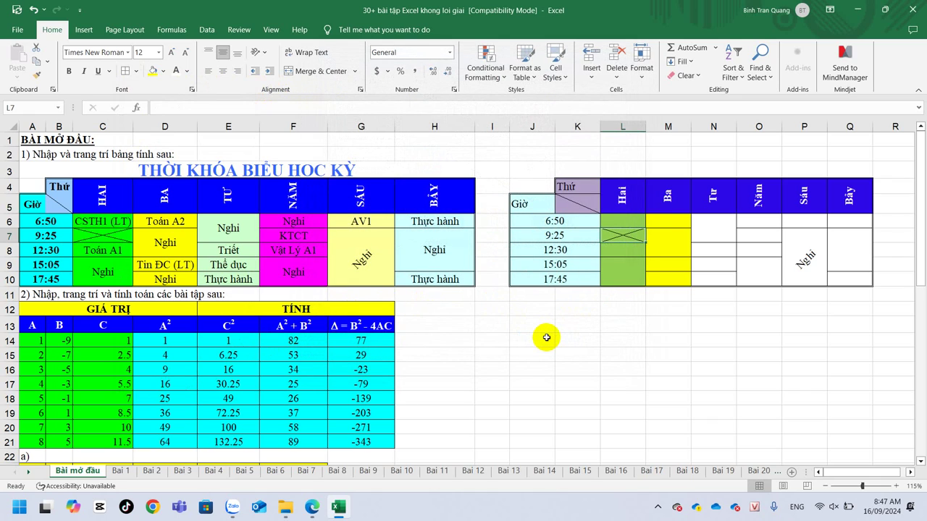
left_click(547, 337)
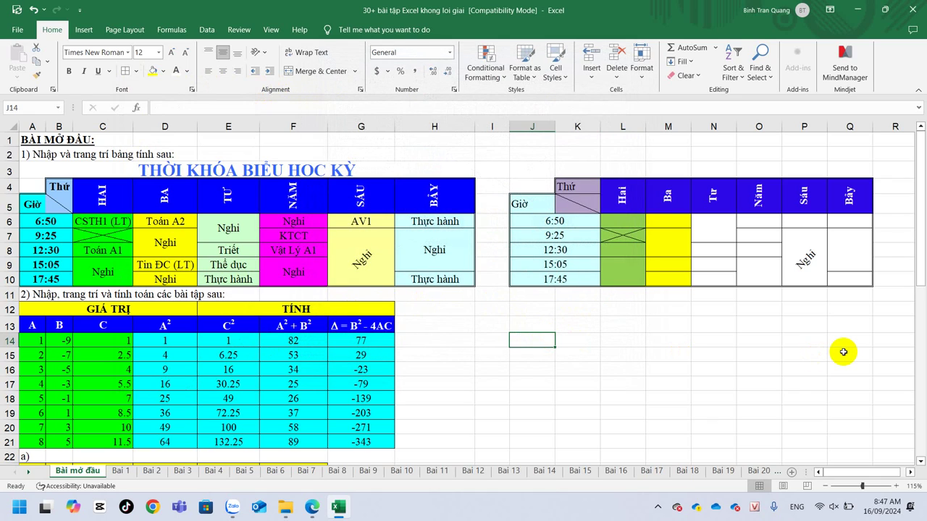